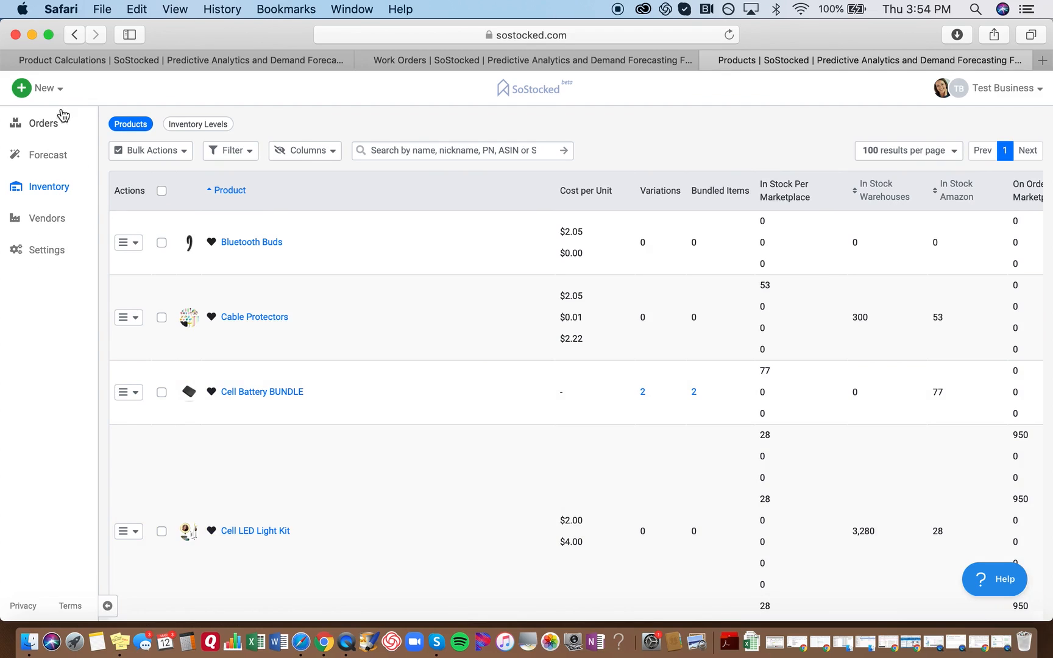
Open the 123 Supplier vendor record, examine its vendor types, and return to the vendor list.
left_click(40, 220)
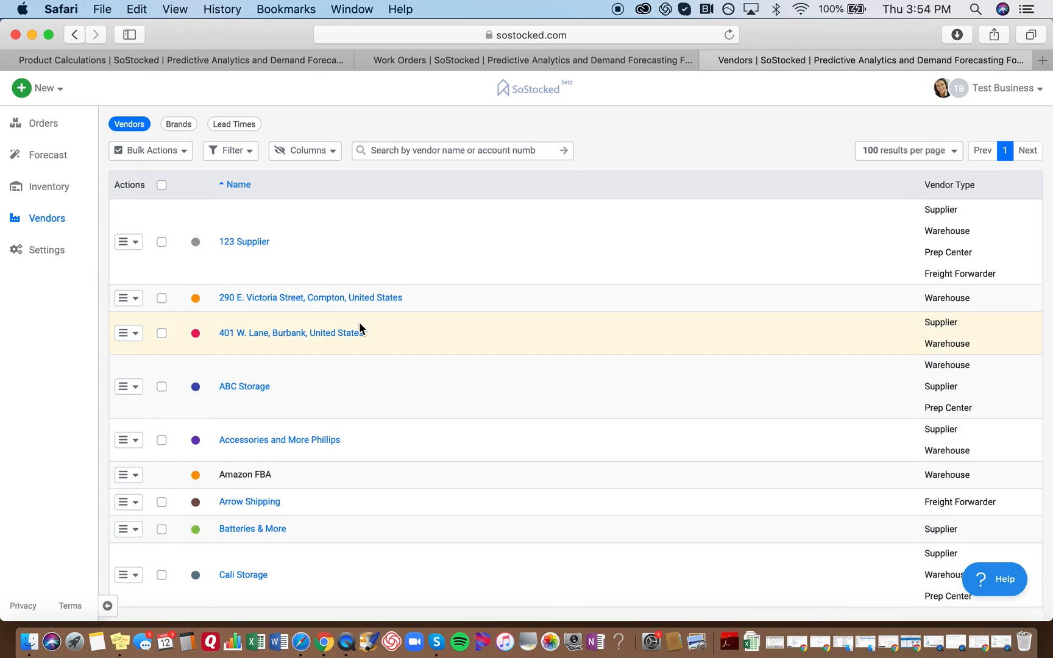
scroll(359, 327, "down", 1)
scroll(359, 327, "up", 1)
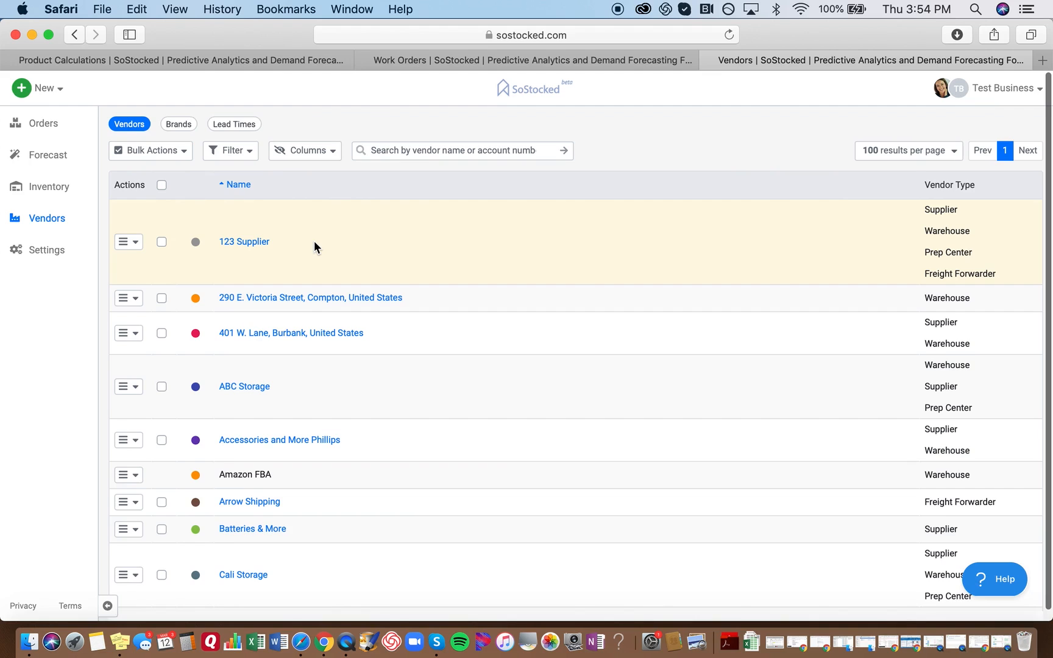
left_click(247, 241)
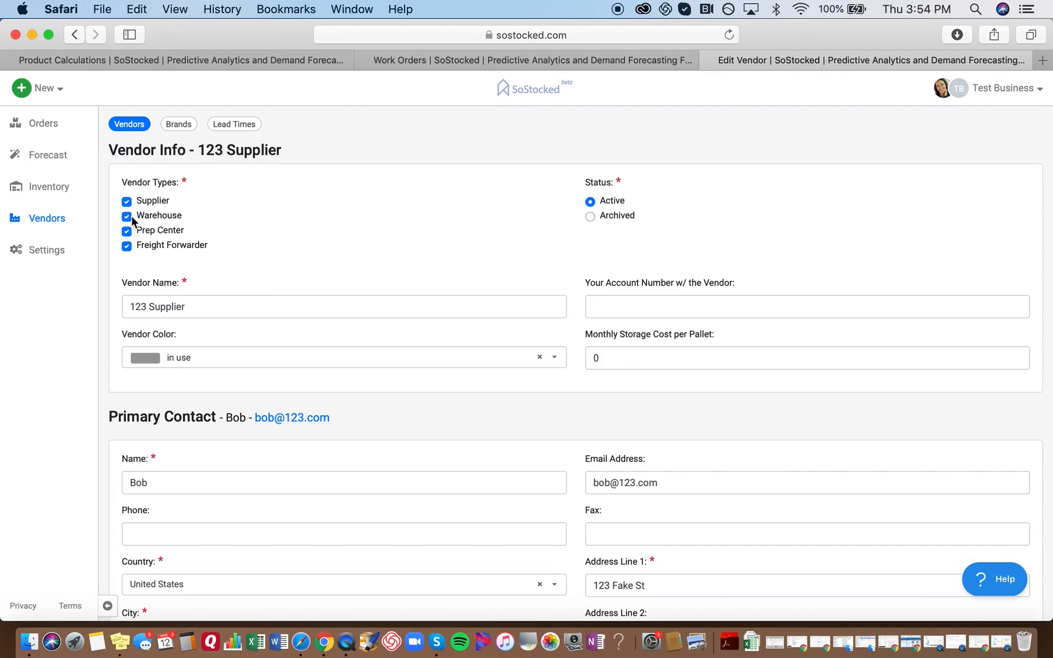
left_click(126, 236)
left_click(127, 234)
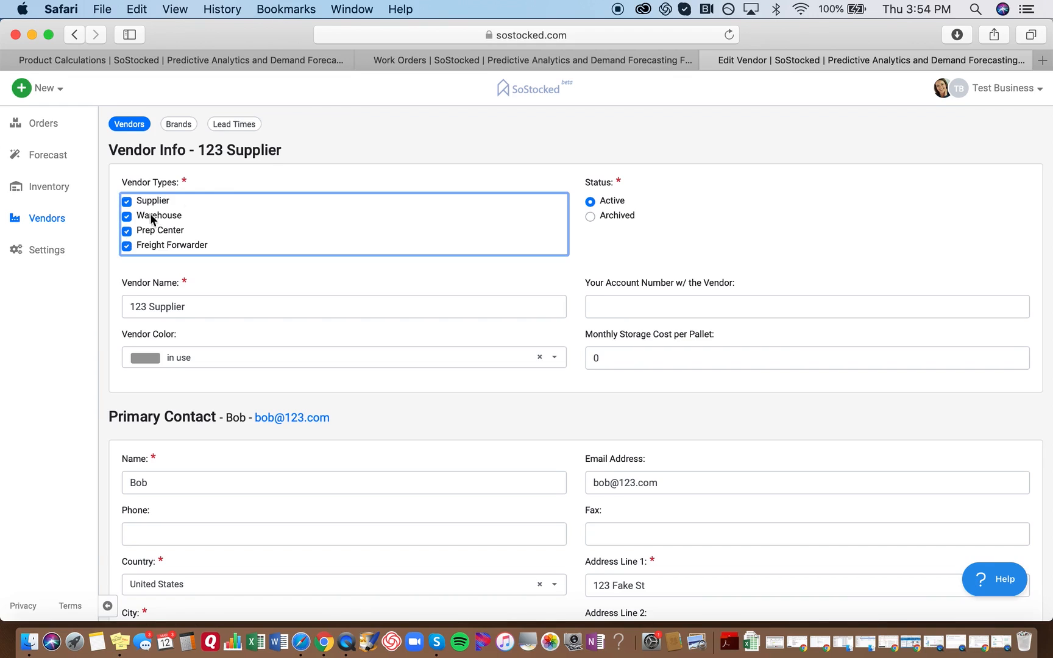
left_click(35, 223)
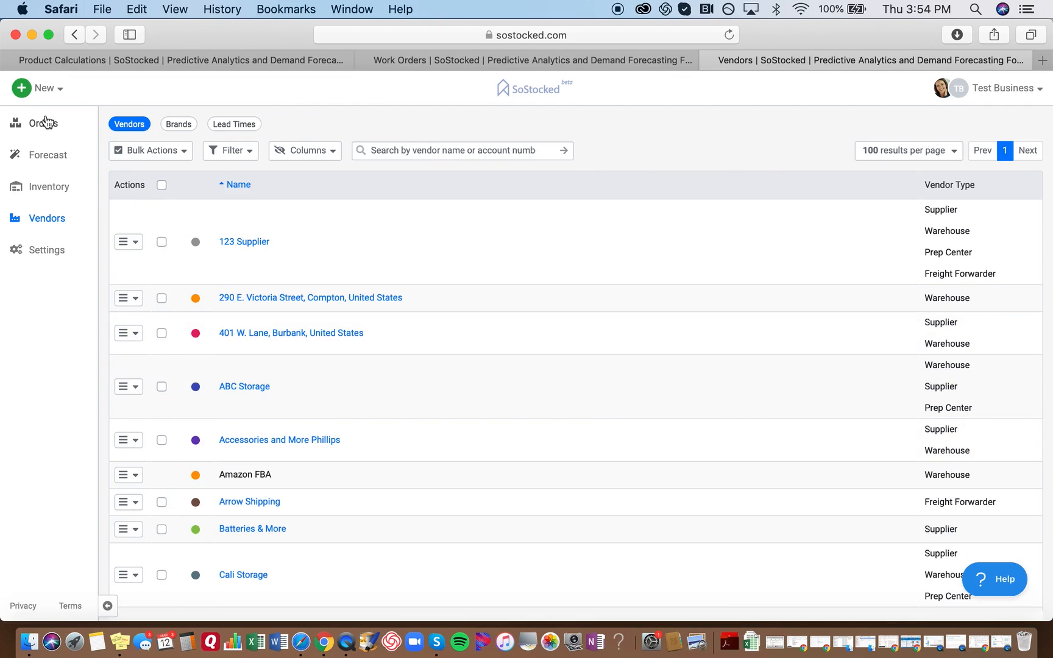
Expand the bundled items of Cell Battery BUNDLE in the inventory product list.
left_click(37, 185)
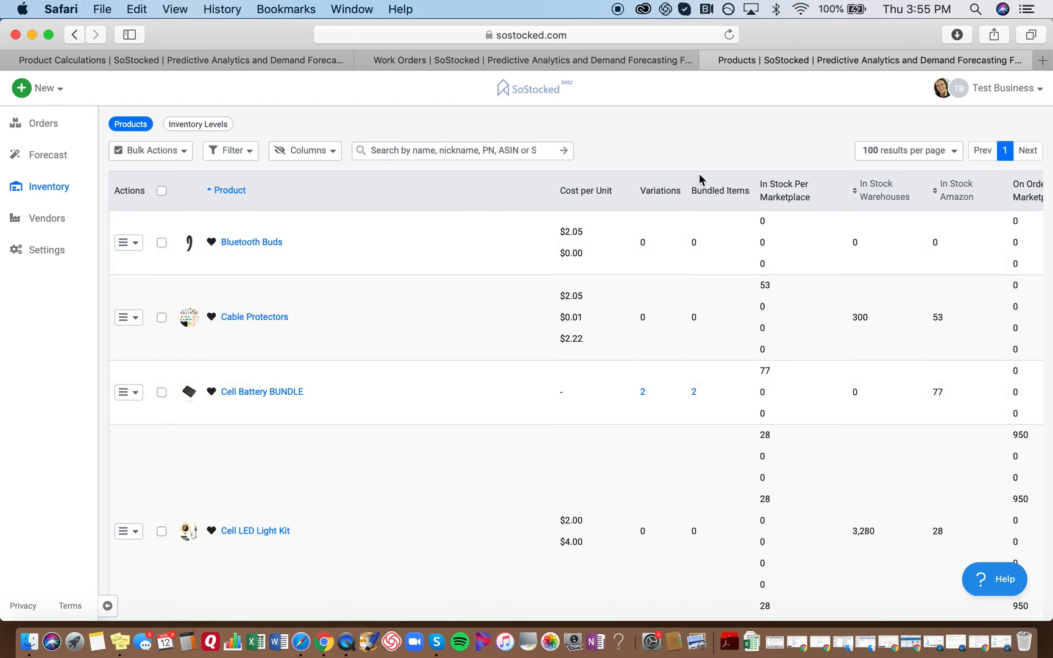
left_click(695, 396)
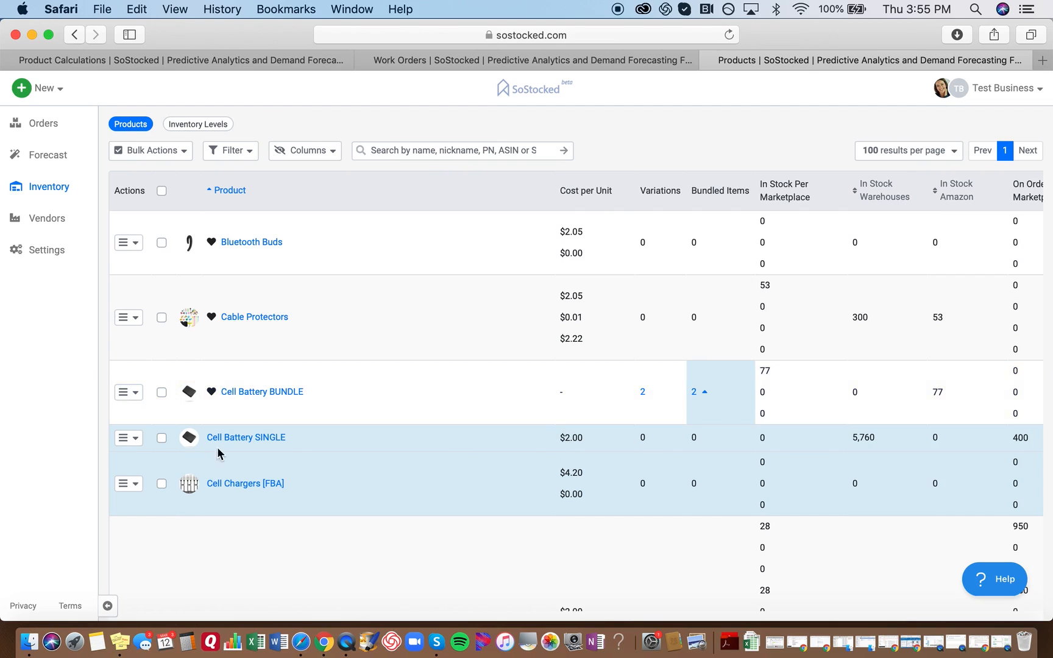
left_click(49, 92)
left_click(151, 97)
Open the Cell Holder product from the inventory list for editing.
scroll(269, 423, "down", 3)
scroll(268, 423, "down", 5)
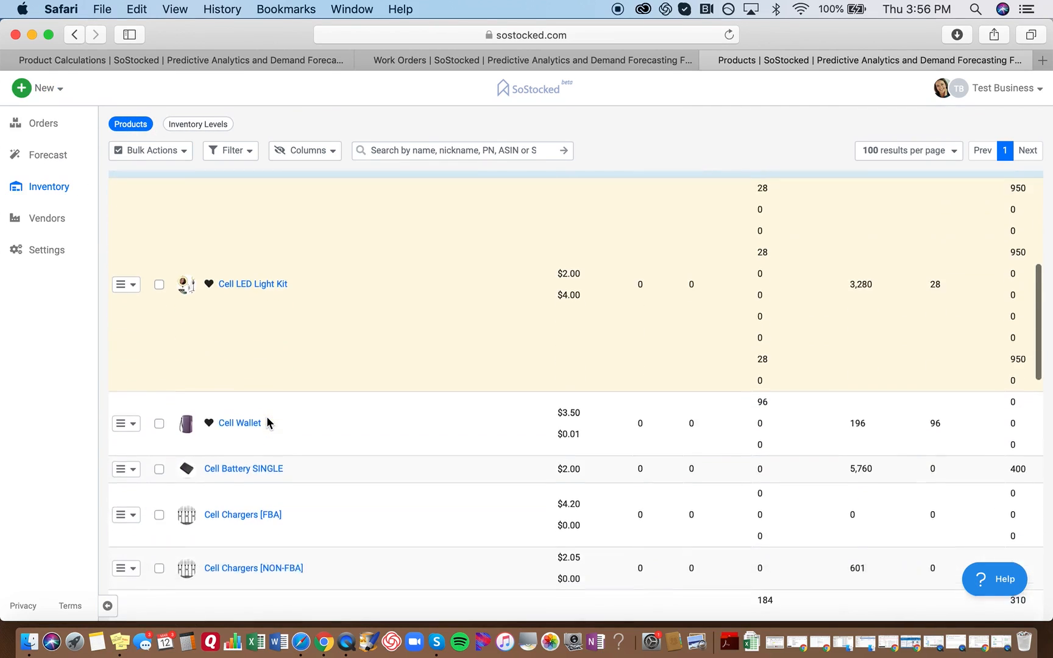
scroll(269, 423, "down", 1)
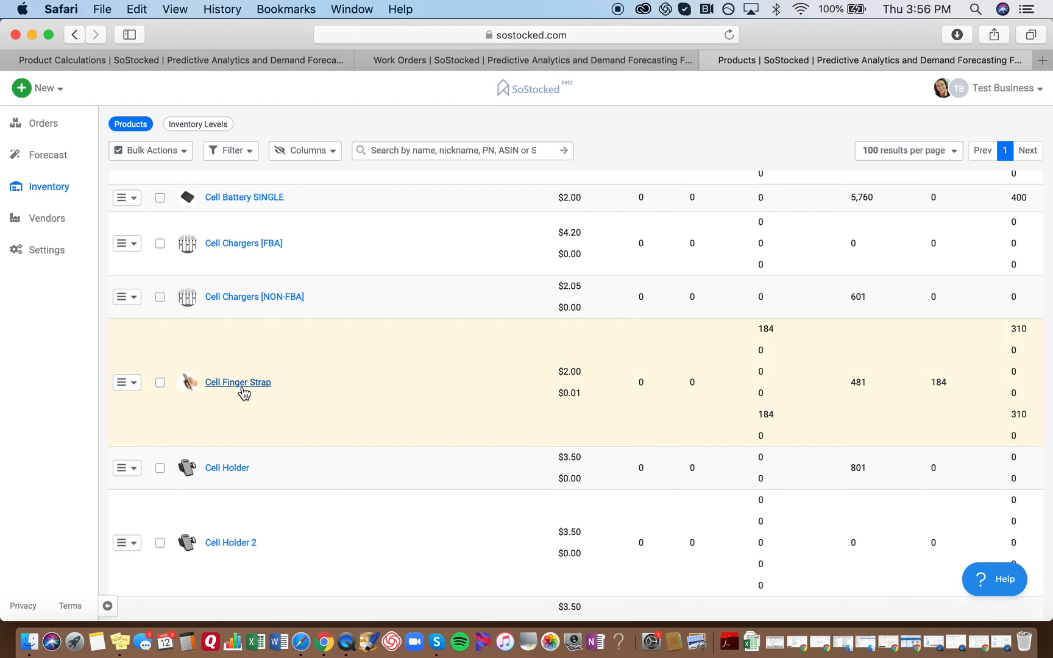
left_click(230, 469)
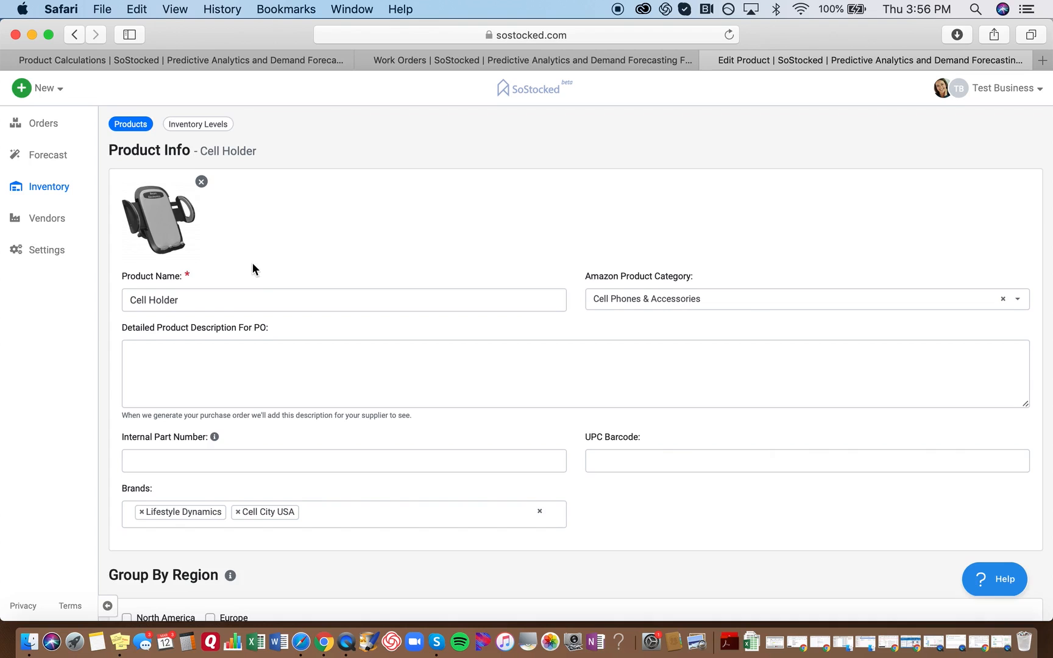
Review the Cell Holder's product details, including region grouping, variations, SKUs, dimensions and supplier pricing.
scroll(272, 272, "down", 2)
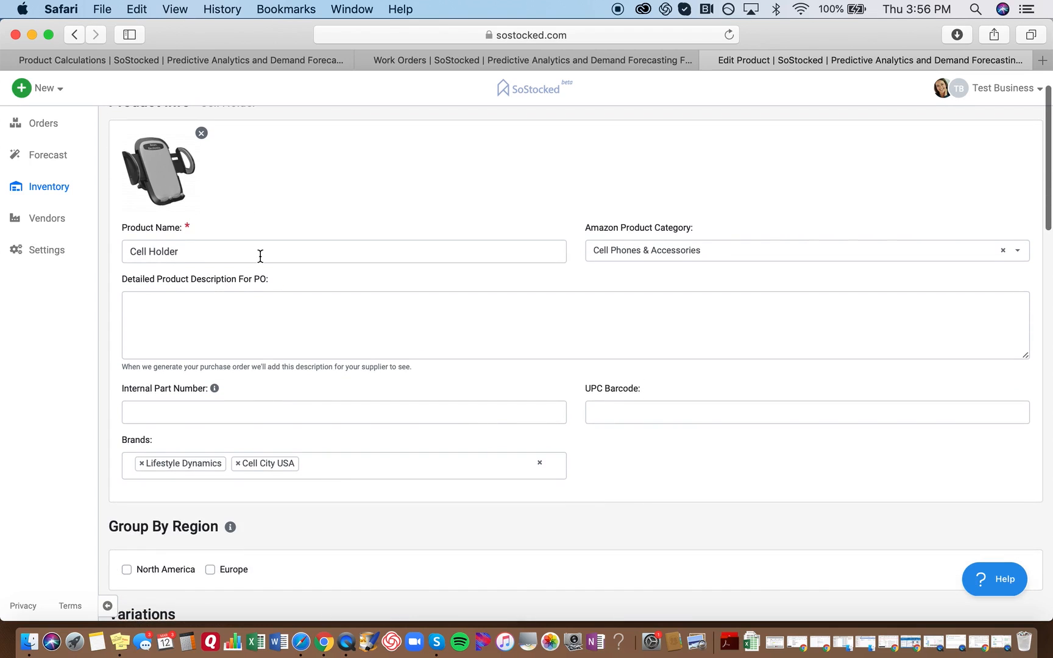
scroll(260, 256, "down", 3)
scroll(260, 255, "up", 2)
scroll(260, 255, "down", 10)
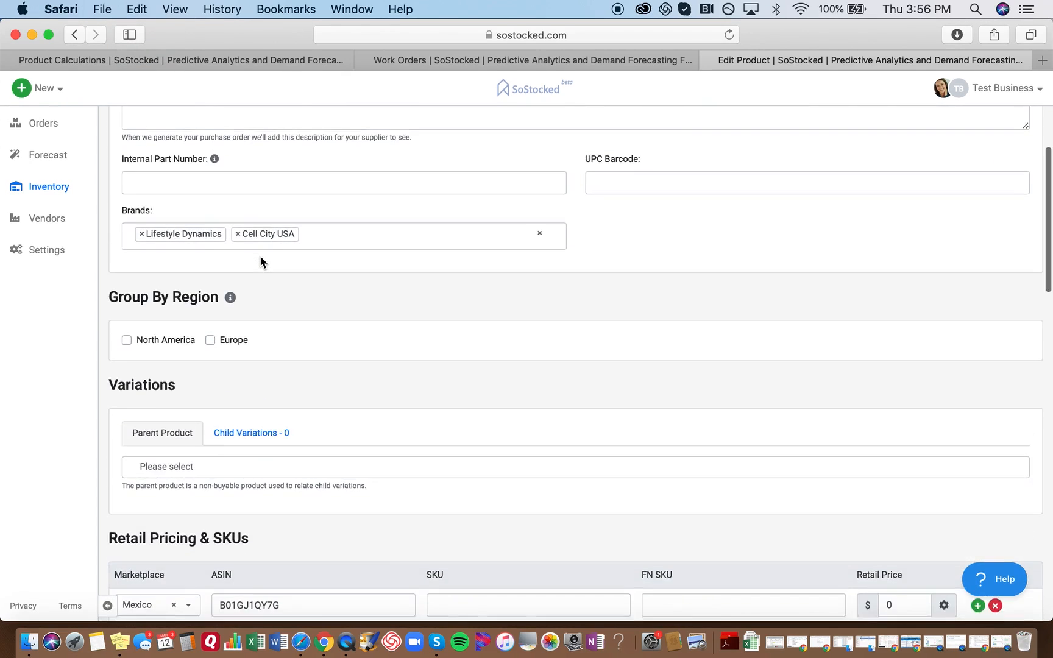
scroll(260, 259, "down", 10)
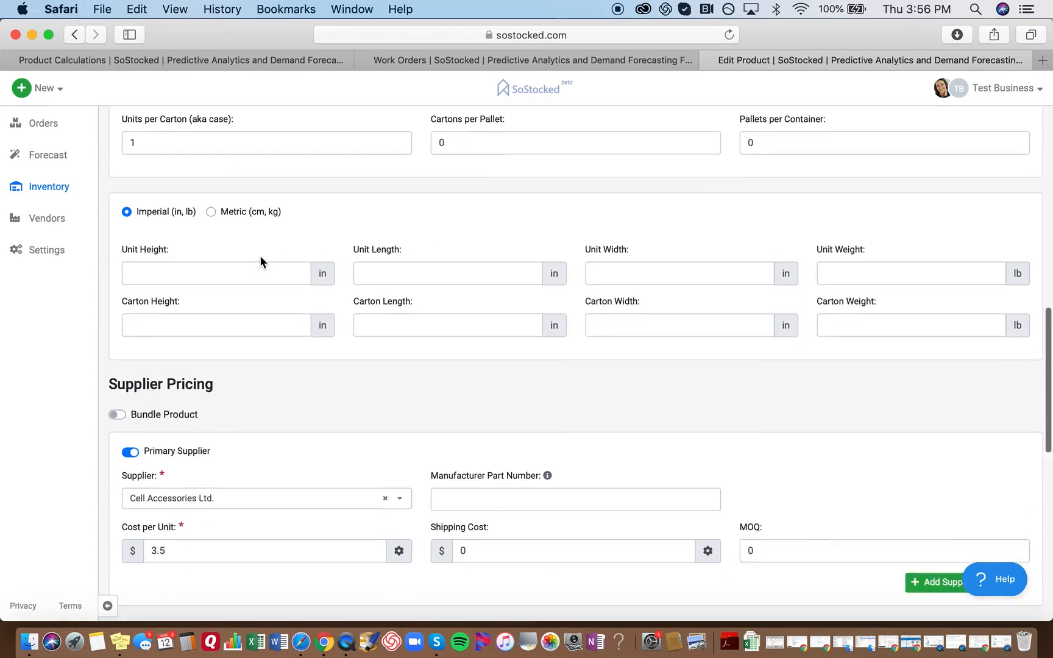
scroll(260, 256, "down", 3)
scroll(117, 317, "up", 20)
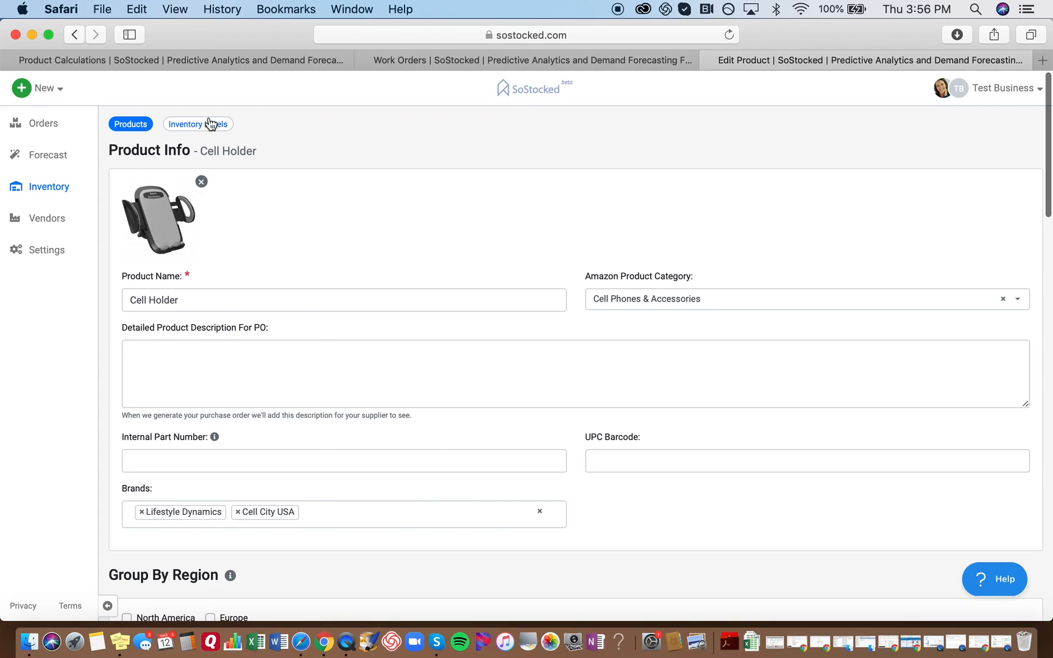
Rename the product as Cell Holder BUNDLE, save it, and check it in the inventory list.
left_click(201, 297)
type("BUNDLE")
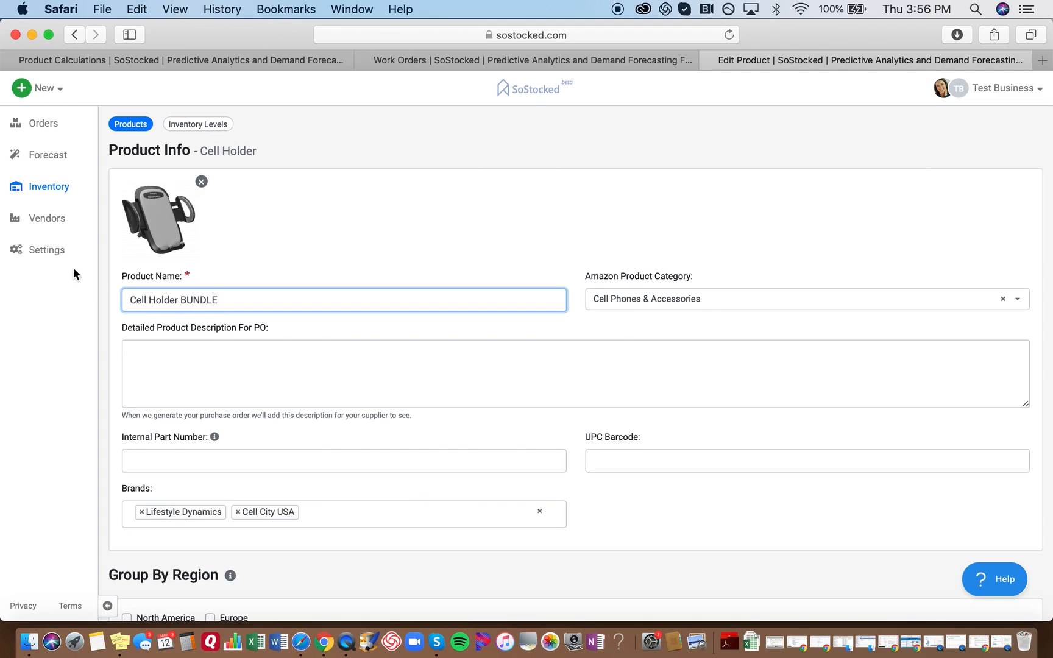
scroll(236, 362, "down", 5)
scroll(236, 362, "down", 15)
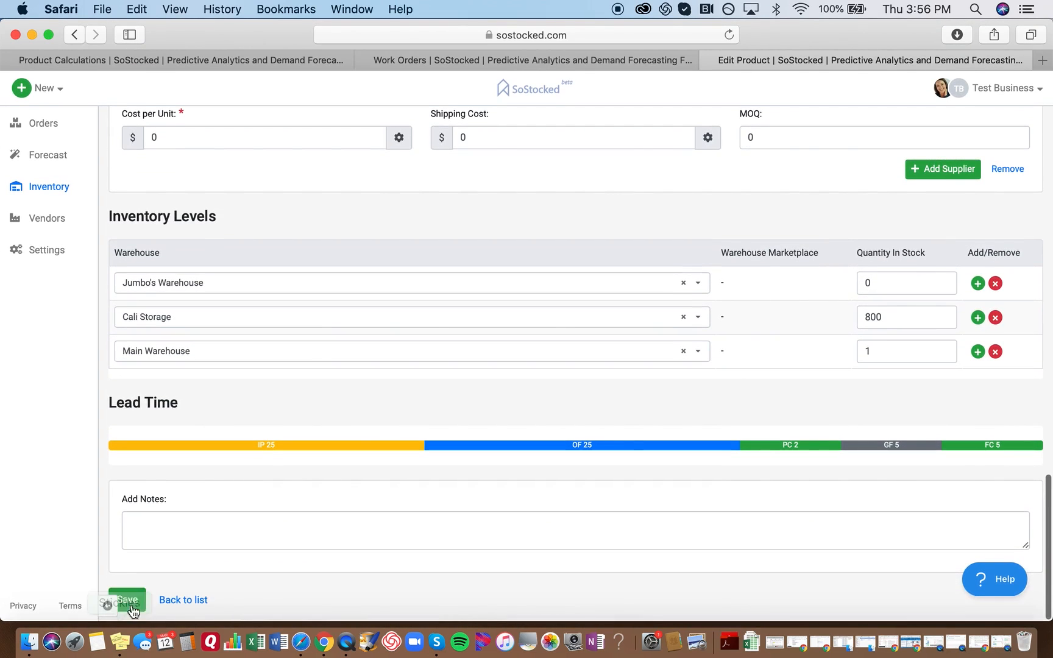
left_click(130, 601)
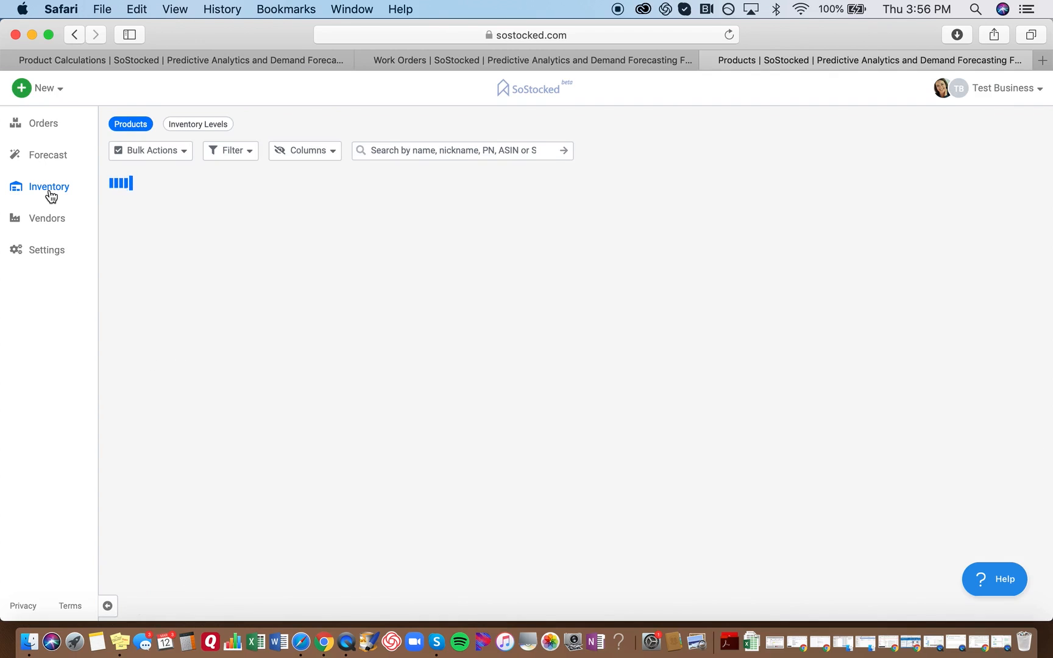
scroll(258, 468, "down", 10)
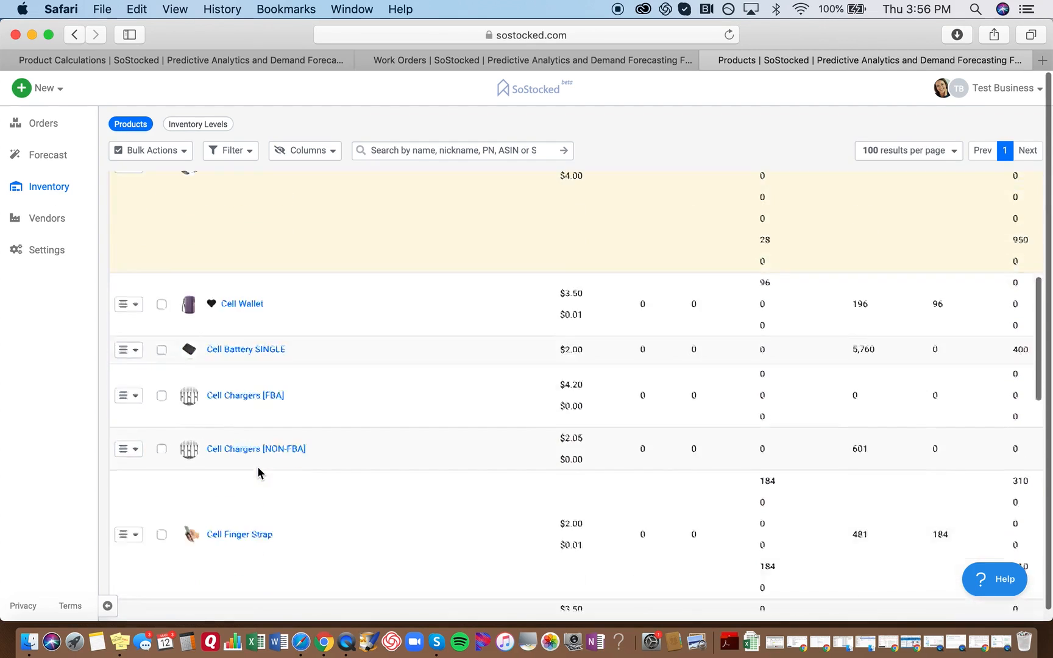
scroll(239, 390, "up", 5)
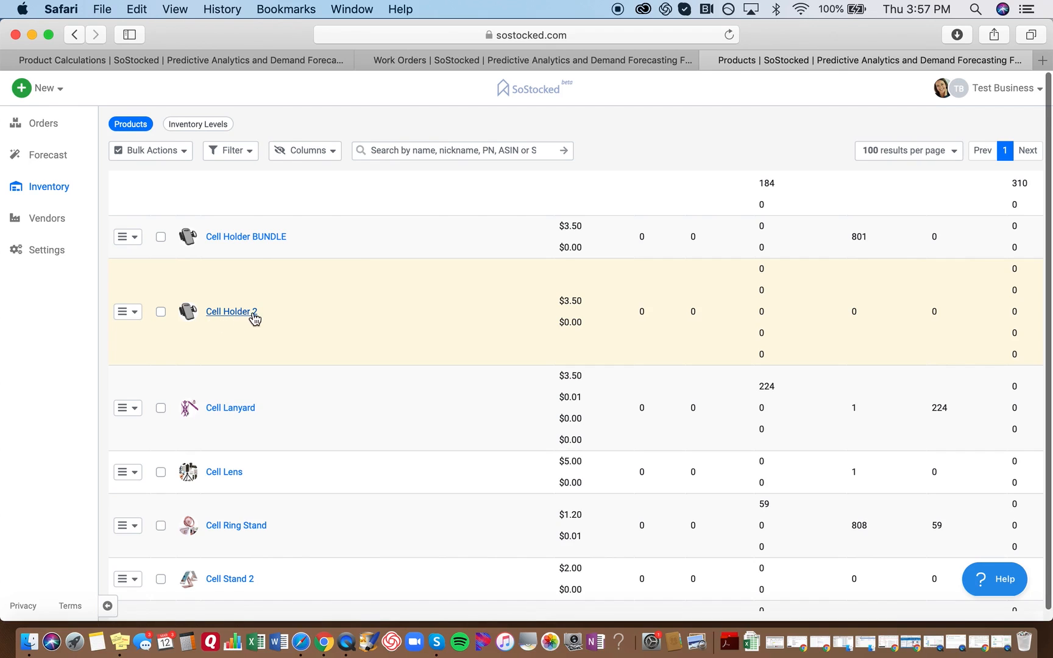
Create a new product entry and name it Insert.
left_click(35, 92)
left_click(49, 113)
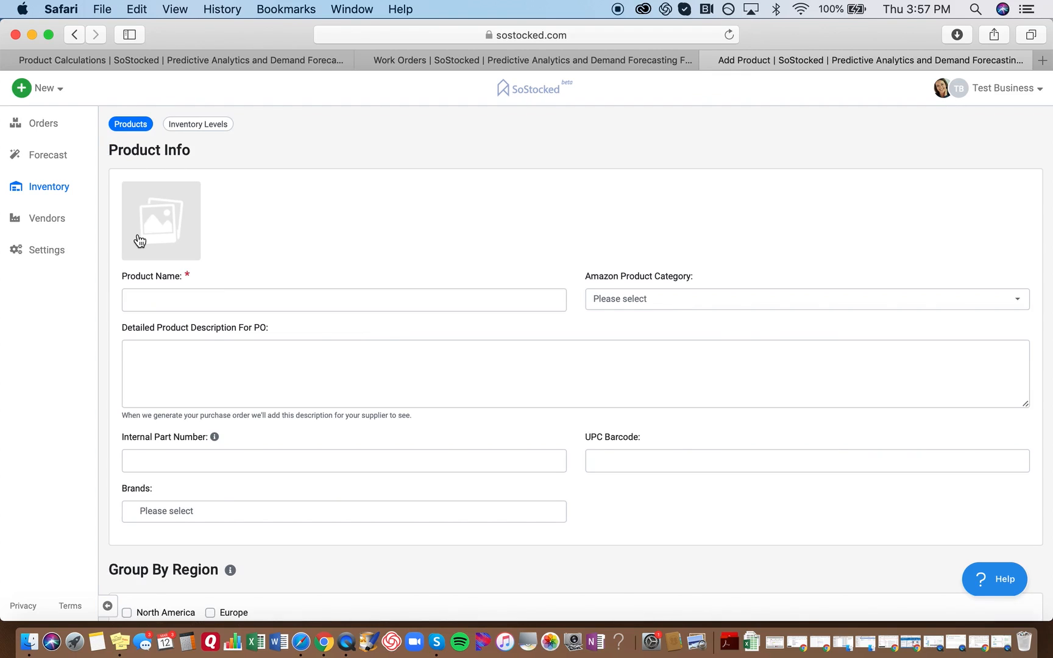
left_click(168, 305)
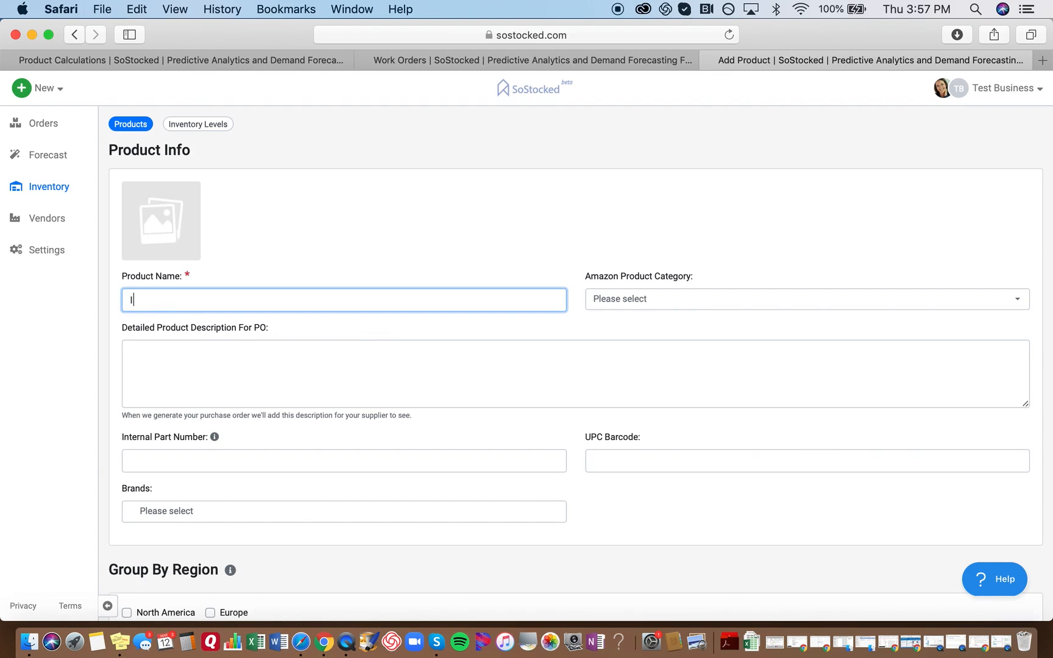
key("Tab")
scroll(236, 338, "down", 10)
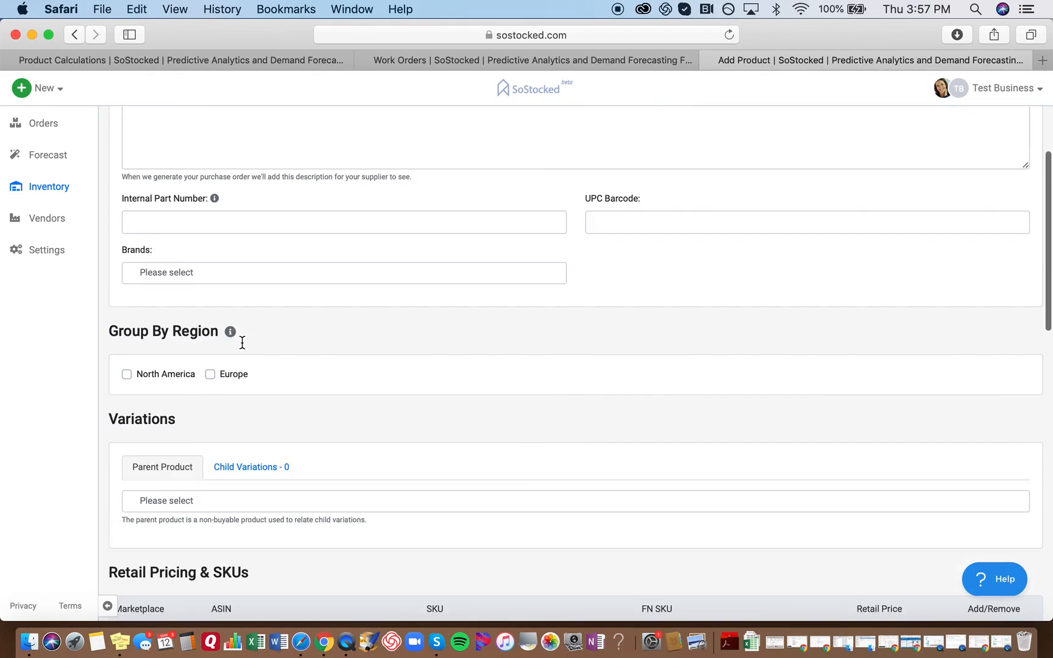
scroll(242, 343, "down", 3)
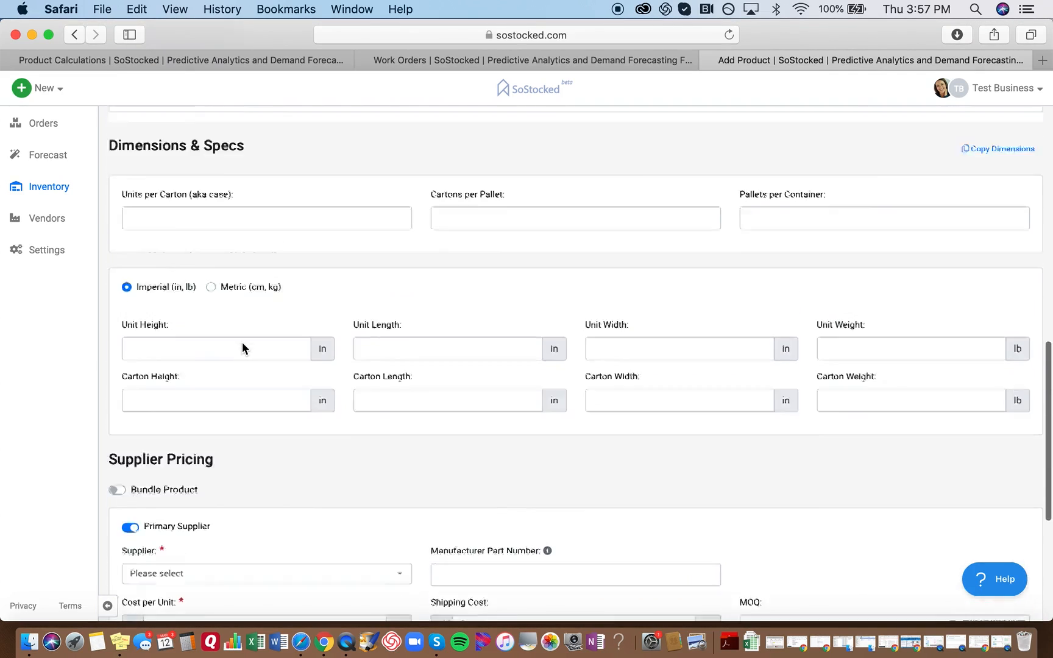
scroll(242, 343, "up", 10)
scroll(242, 343, "up", 3)
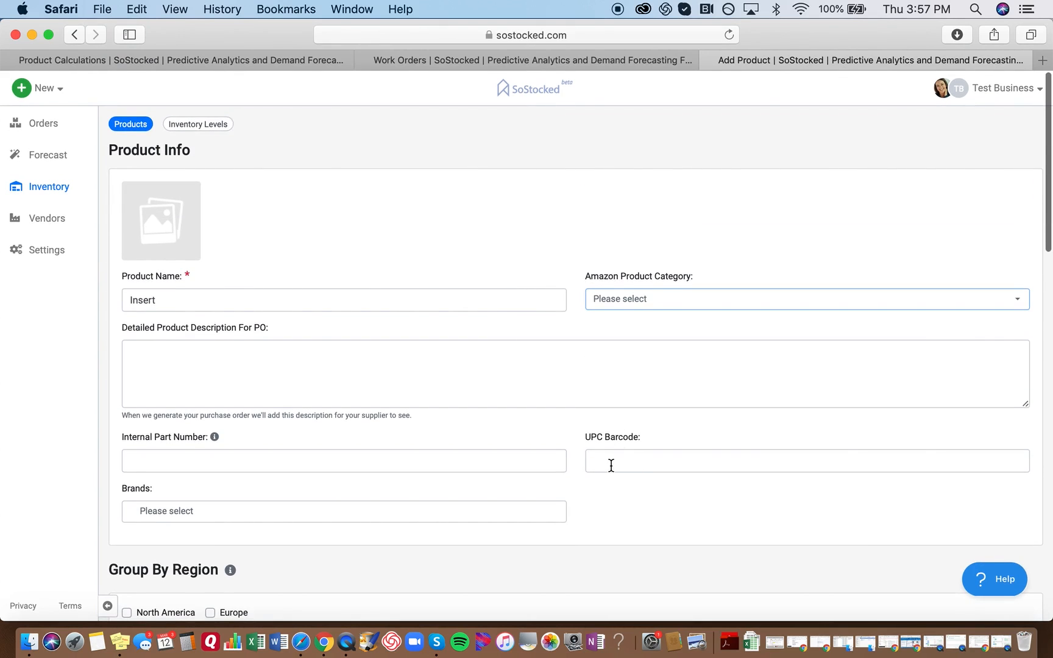
Enter Insert-1 as the UPC barcode of the new Insert product.
scroll(611, 465, "down", 1)
scroll(145, 414, "down", 3)
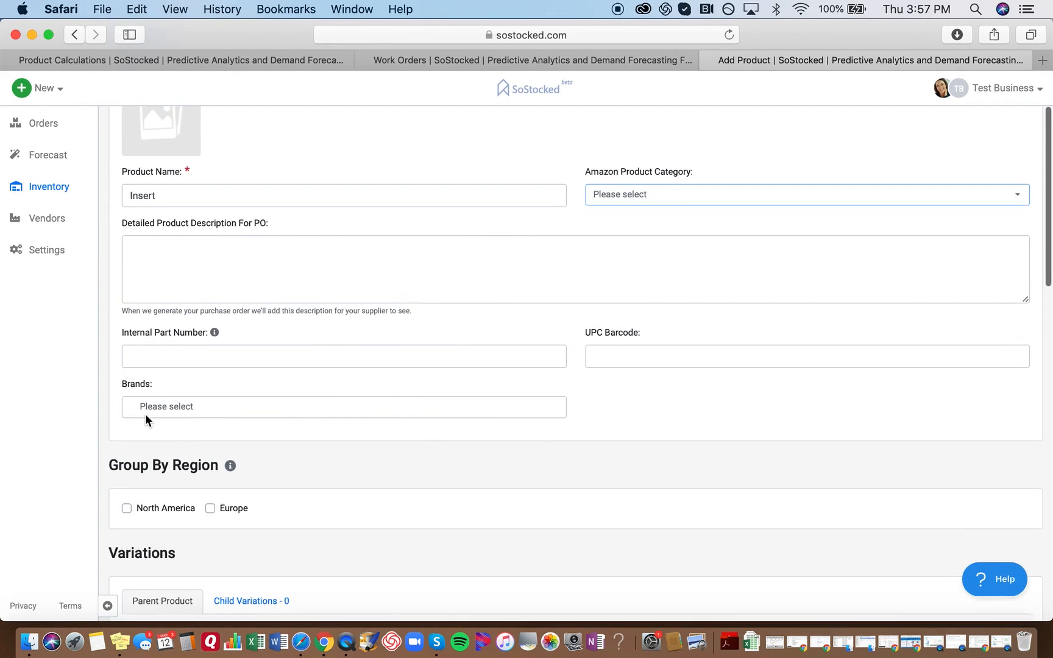
left_click(629, 335)
scroll(261, 454, "down", 9)
scroll(262, 453, "up", 10)
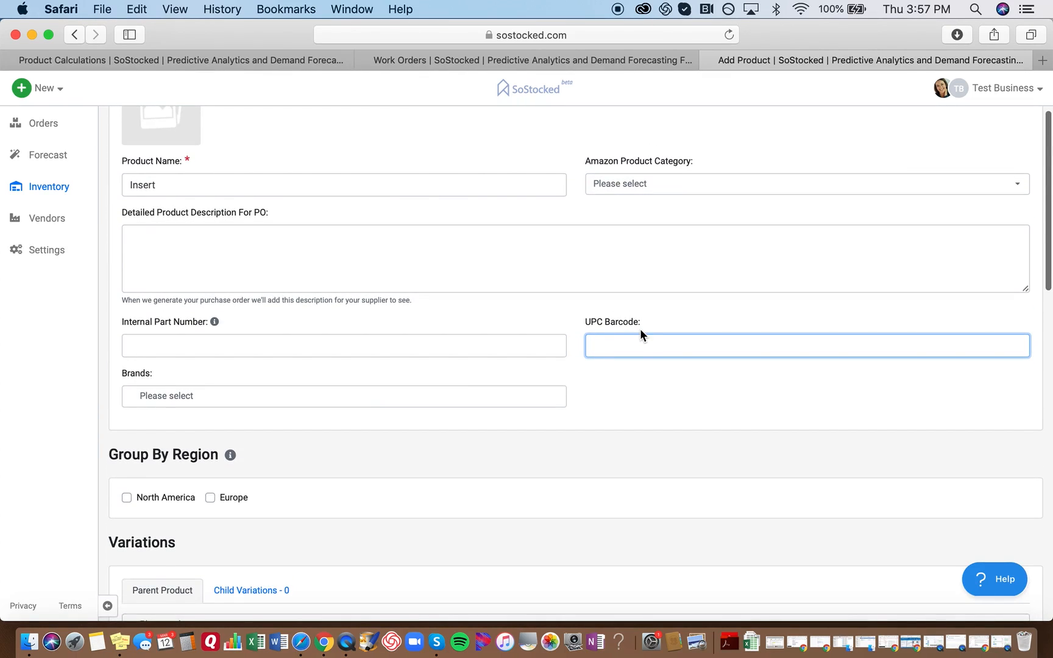
type("Insert-1")
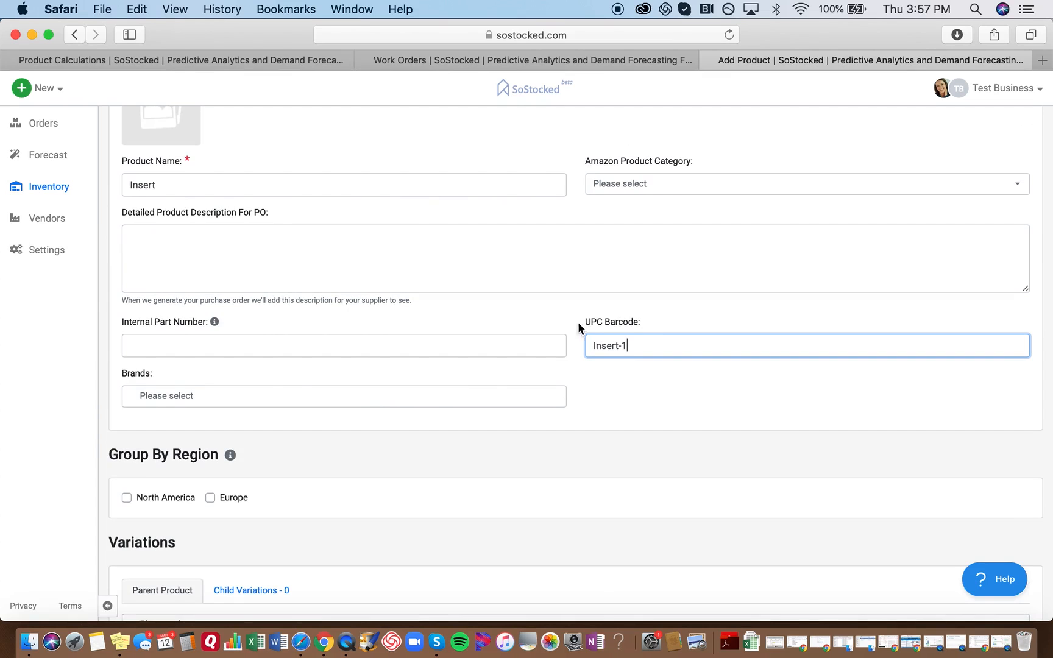
Set the Insert product's primary supplier to Accessories and More Phillips with a cost per unit of $0.50.
scroll(496, 318, "down", 12)
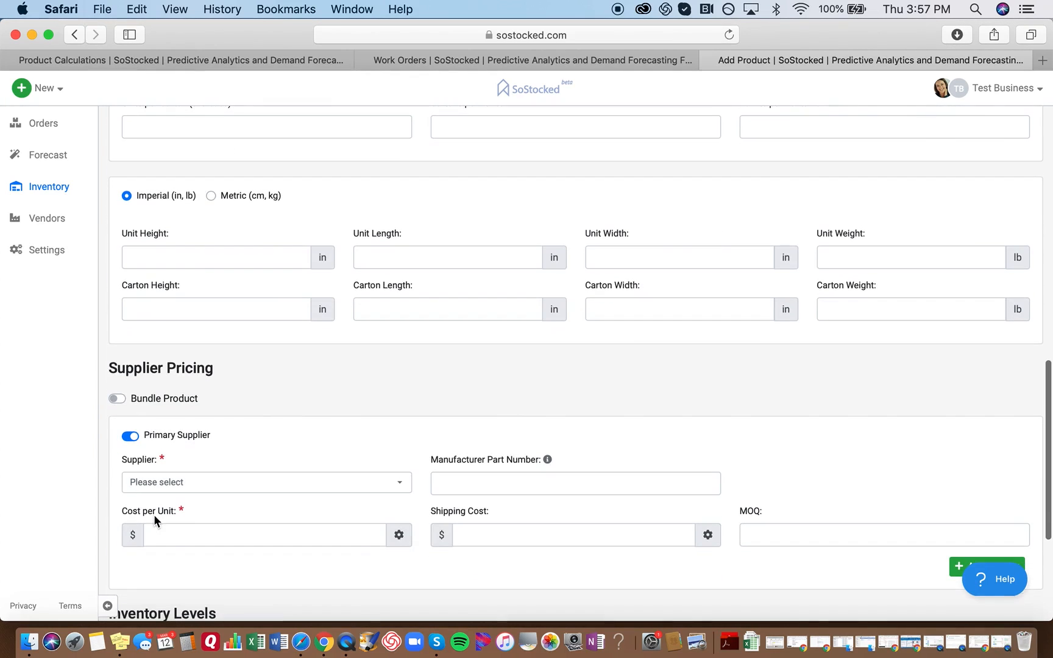
left_click(153, 483)
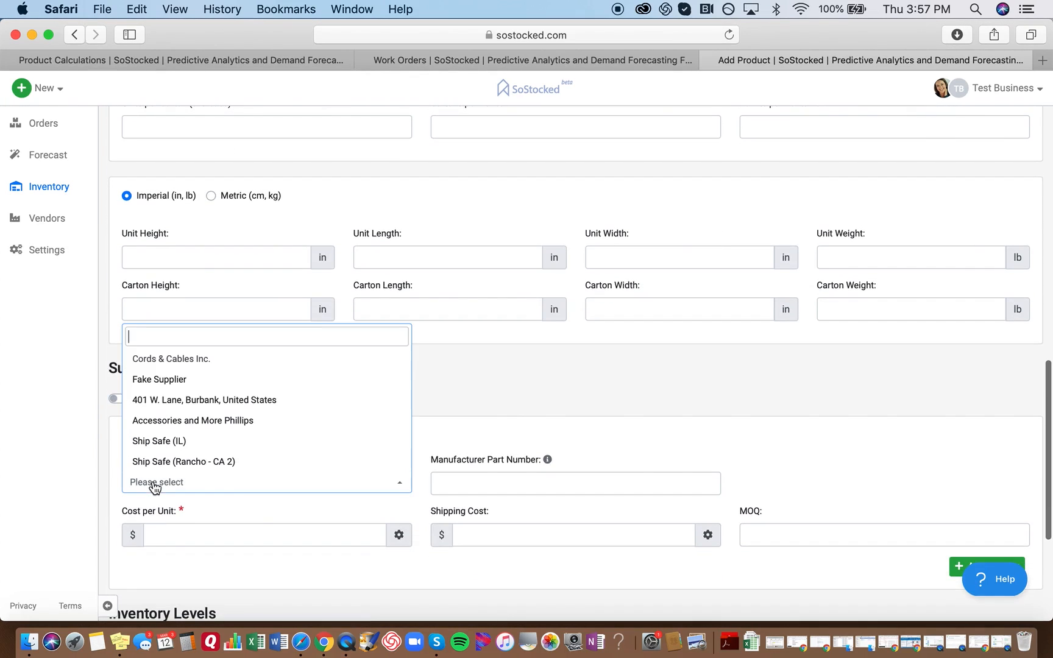
left_click(163, 426)
scroll(191, 515, "down", 3)
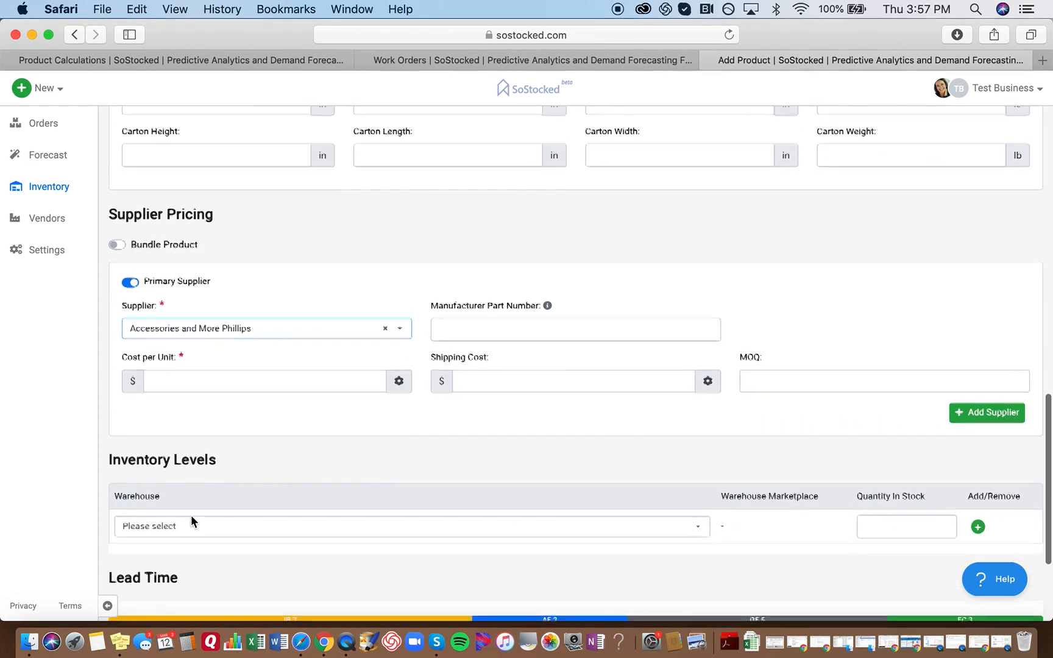
left_click(169, 373)
type("0.50")
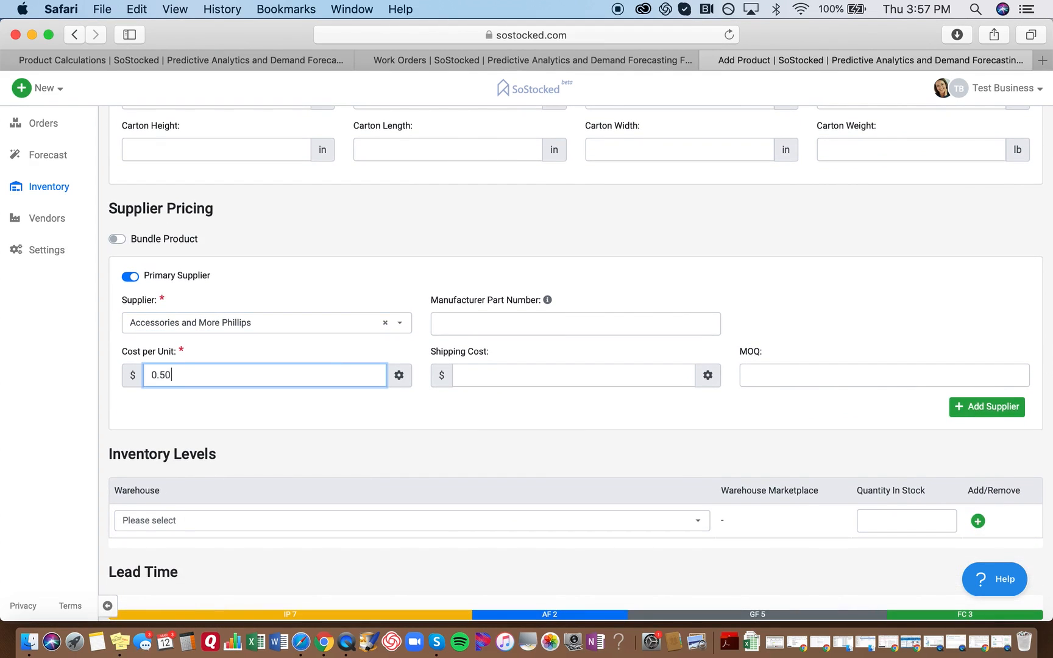
Check the Insert product's lead time flow without changing it and save the new product.
scroll(256, 397, "down", 3)
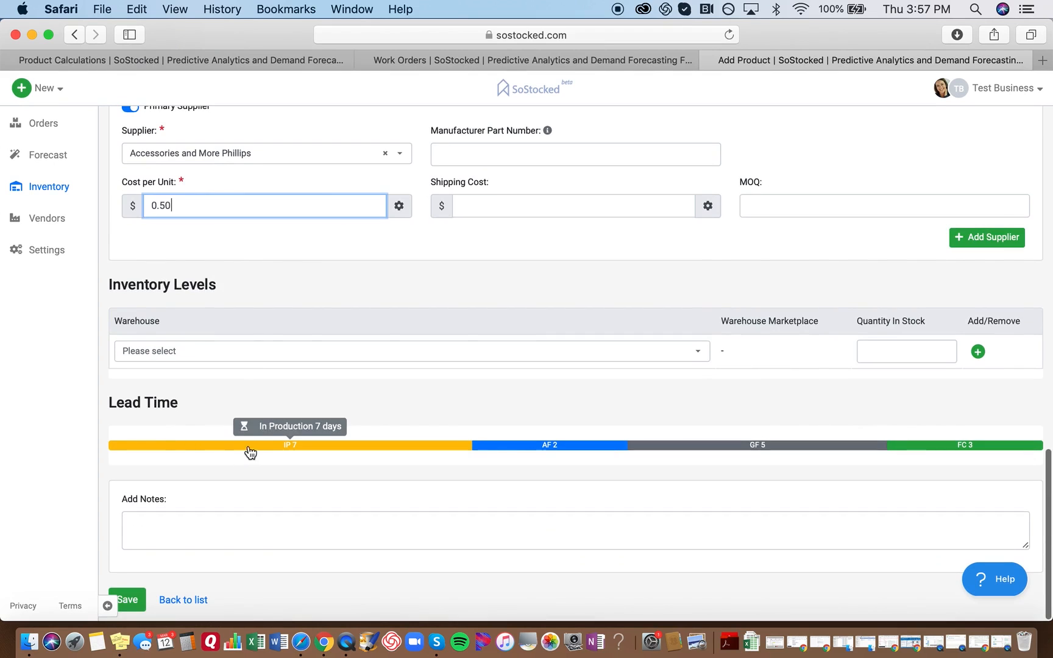
left_click(254, 450)
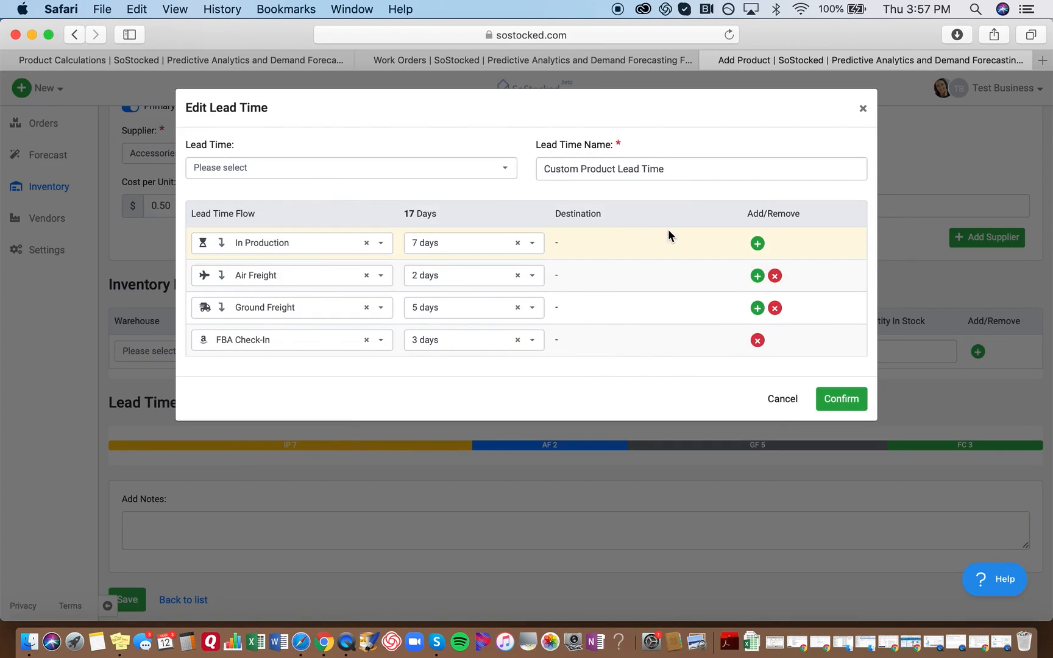
left_click(862, 109)
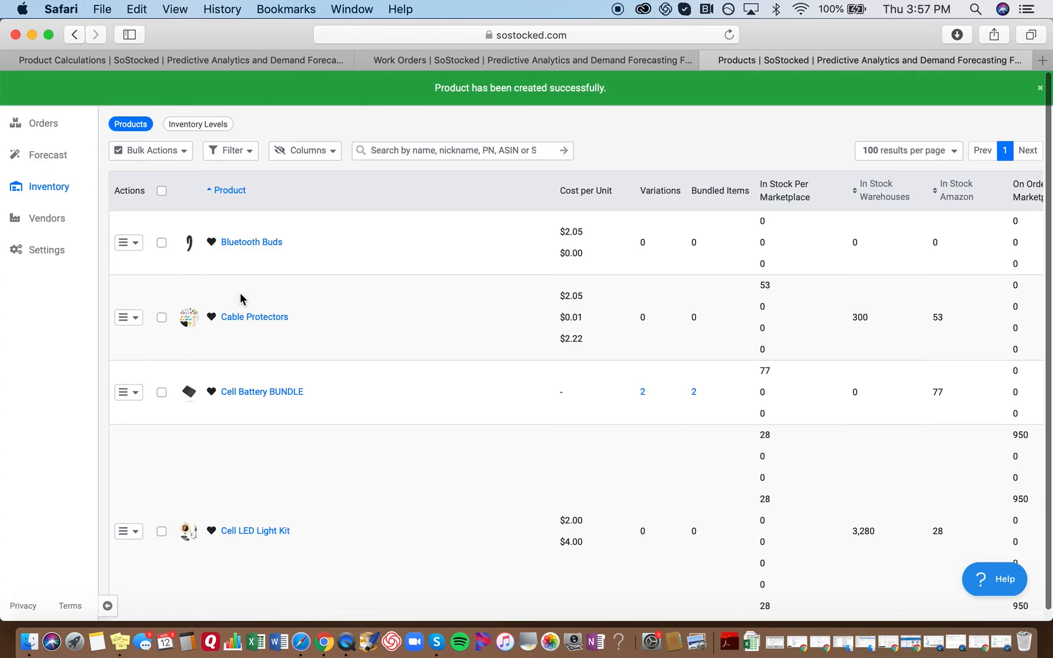
scroll(360, 365, "down", 6)
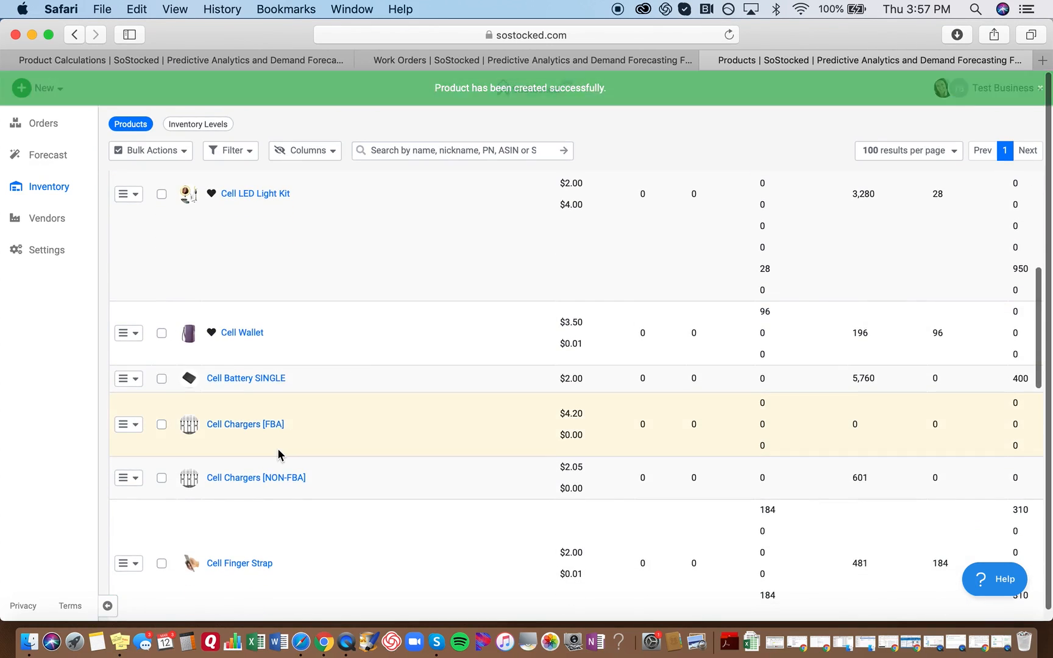
Open the Cell Holder BUNDLE product for editing and mark it as a bundle product in its supplier pricing.
scroll(278, 454, "down", 8)
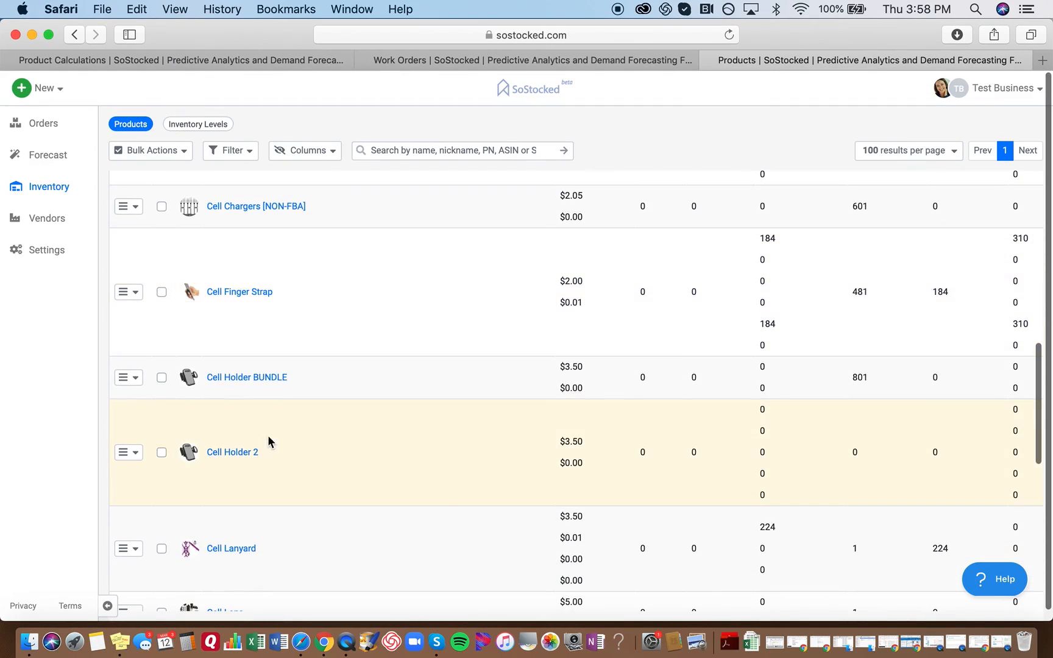
left_click(238, 378)
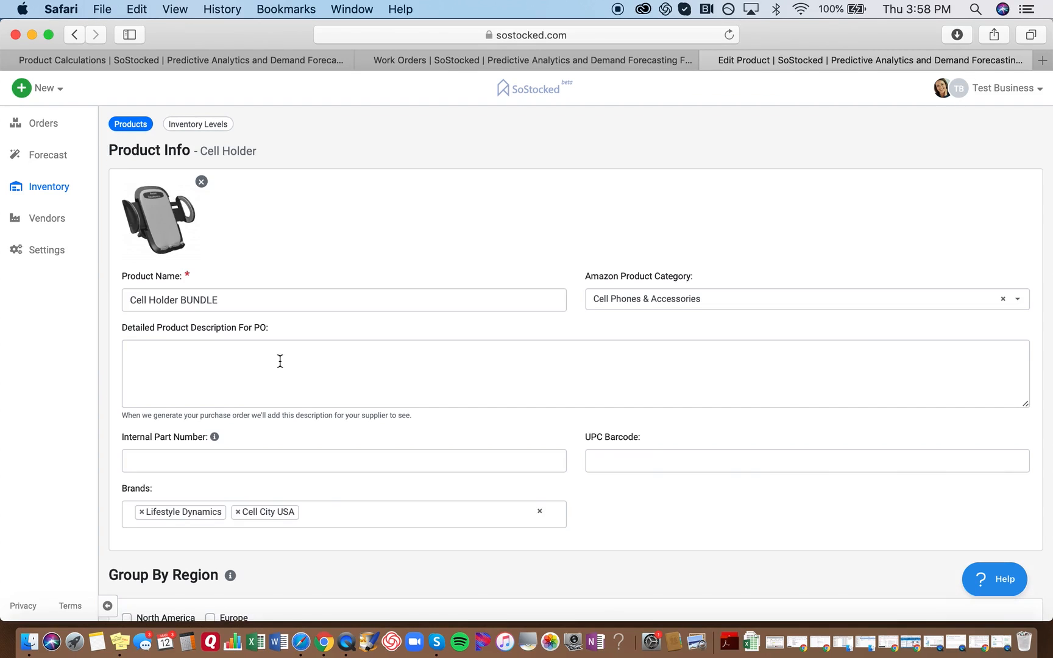
scroll(279, 360, "down", 4)
scroll(280, 361, "down", 15)
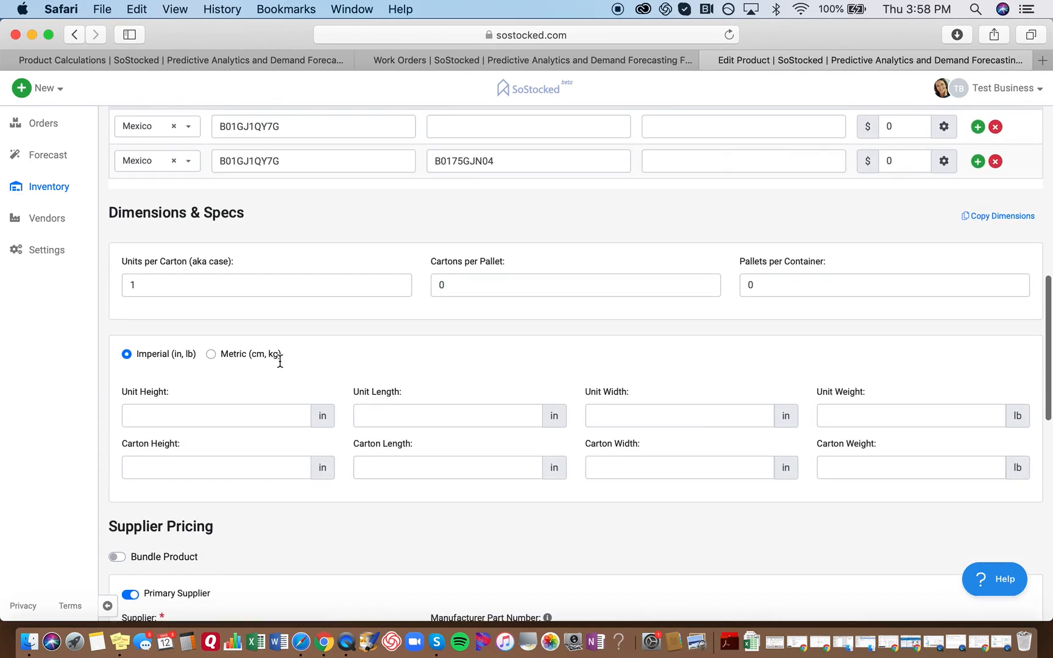
scroll(280, 366, "down", 3)
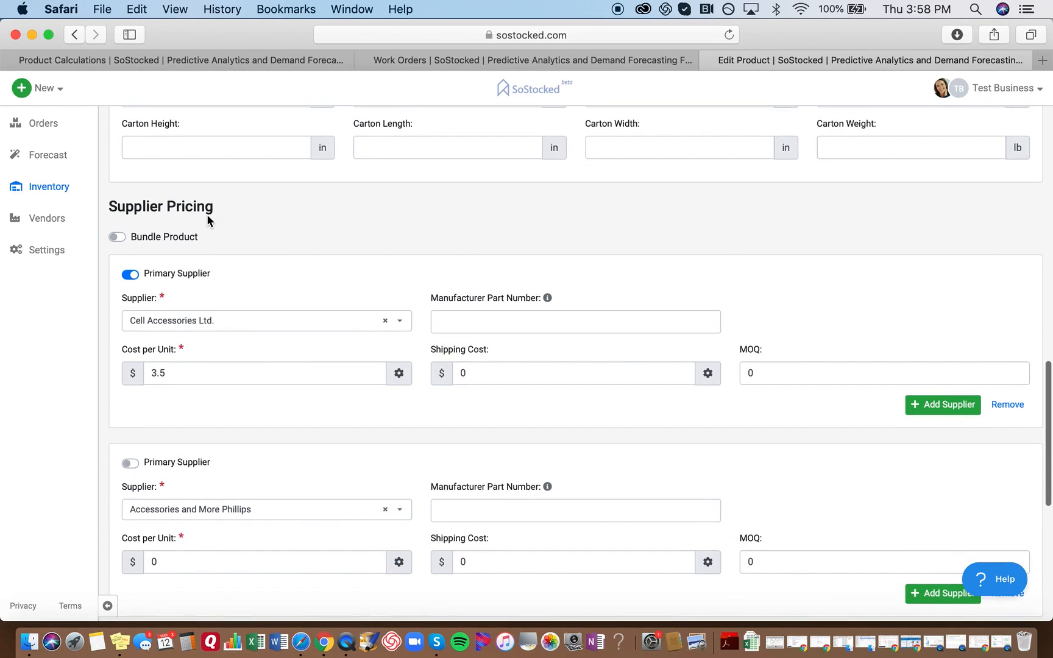
left_click(116, 239)
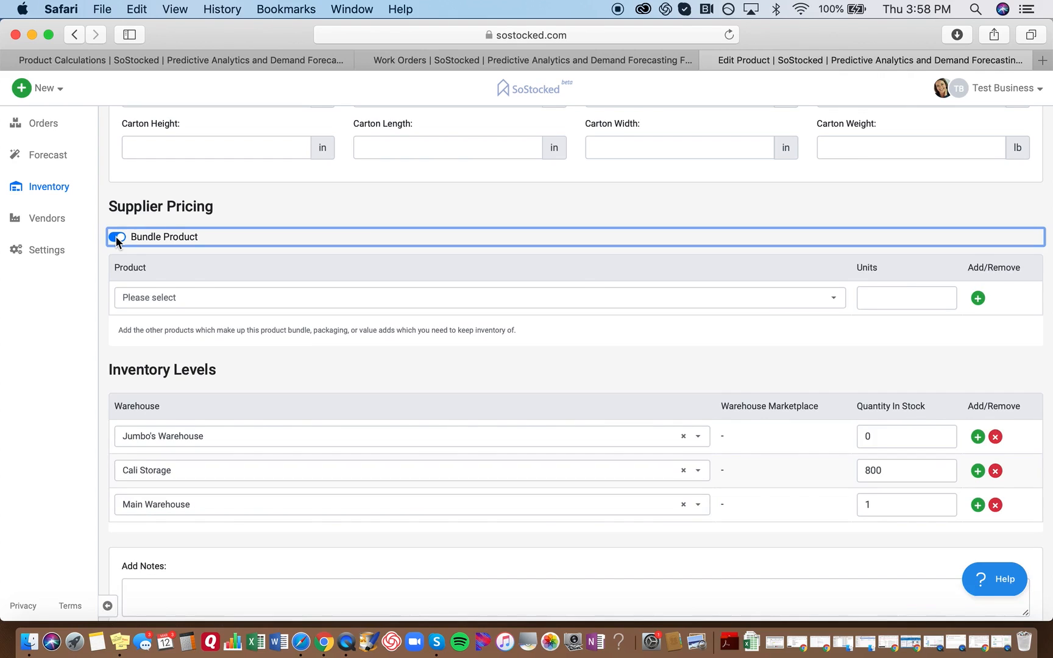
Add Cell Holder 2 as the first component of the bundle with 1 unit.
left_click(165, 300)
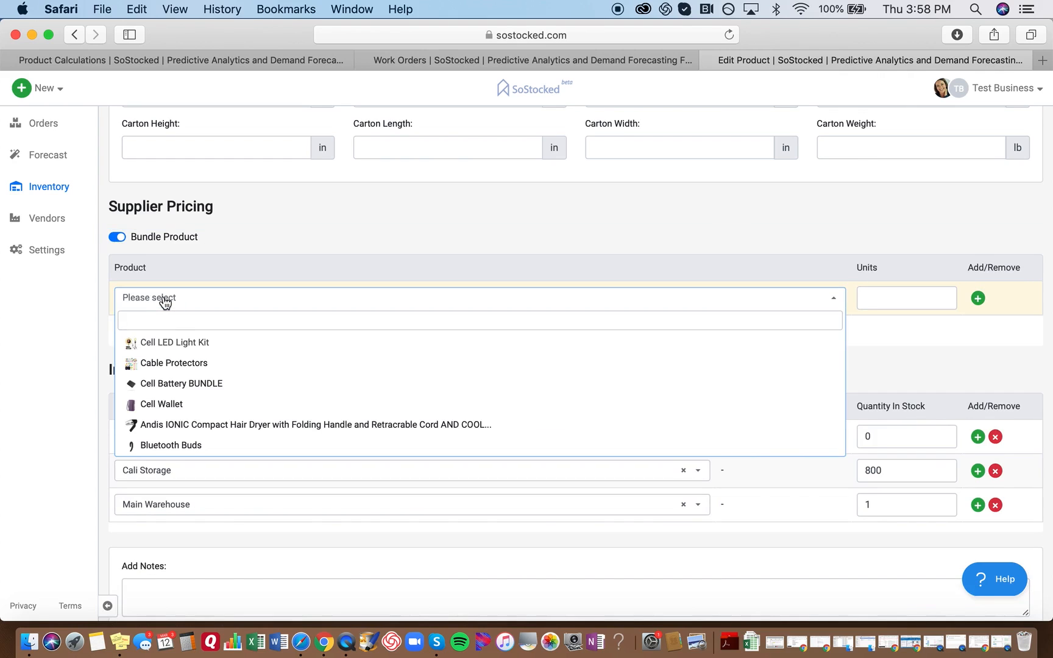
type("cel")
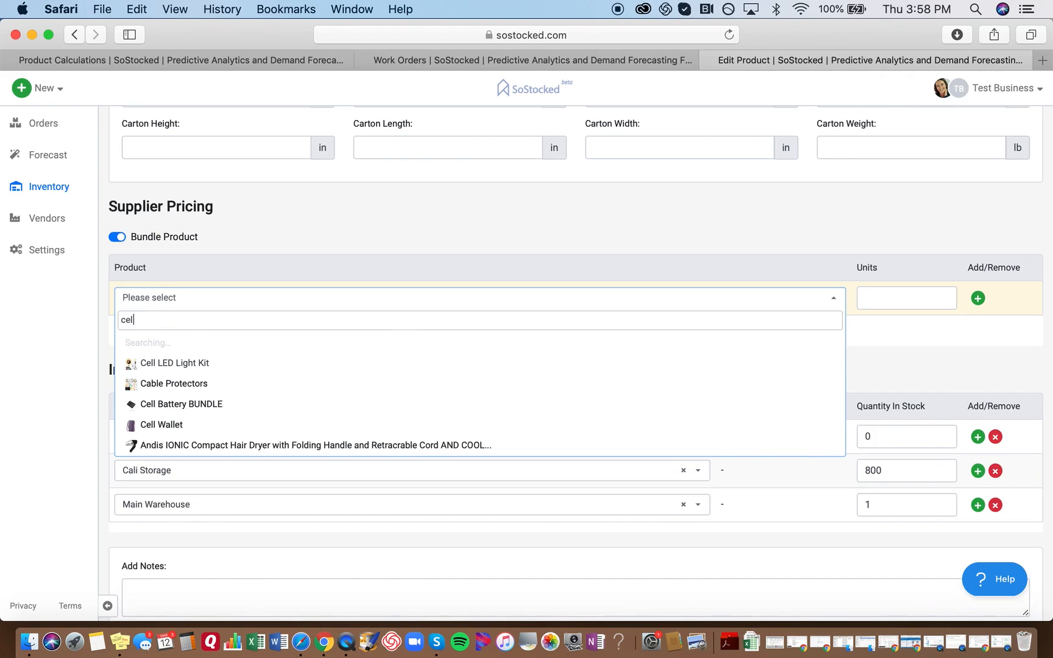
type("l")
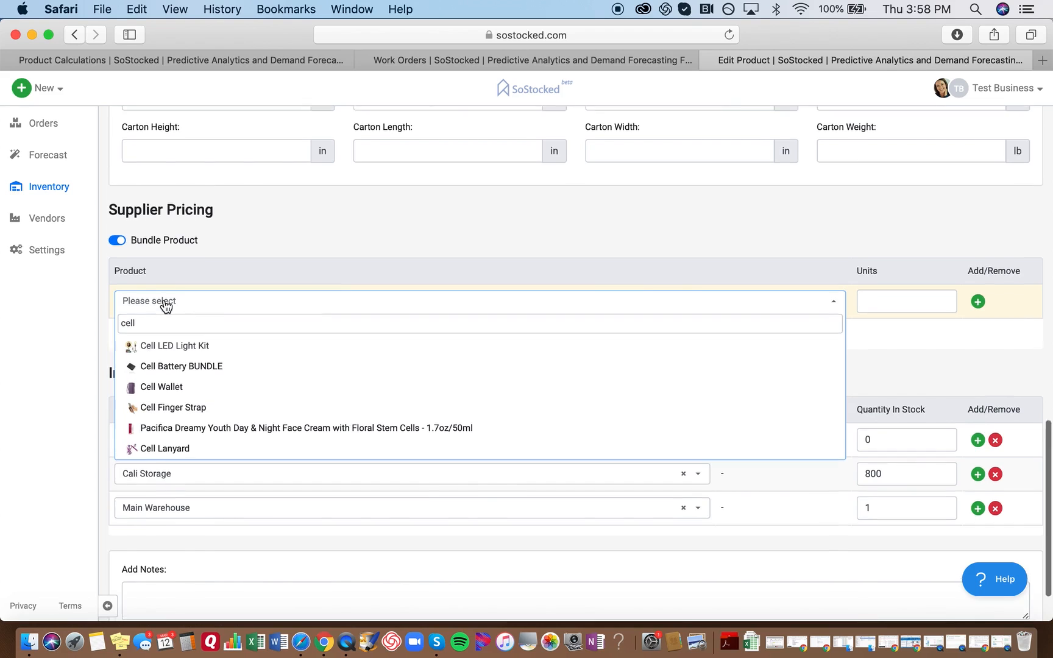
scroll(164, 303, "up", 3)
type("hol")
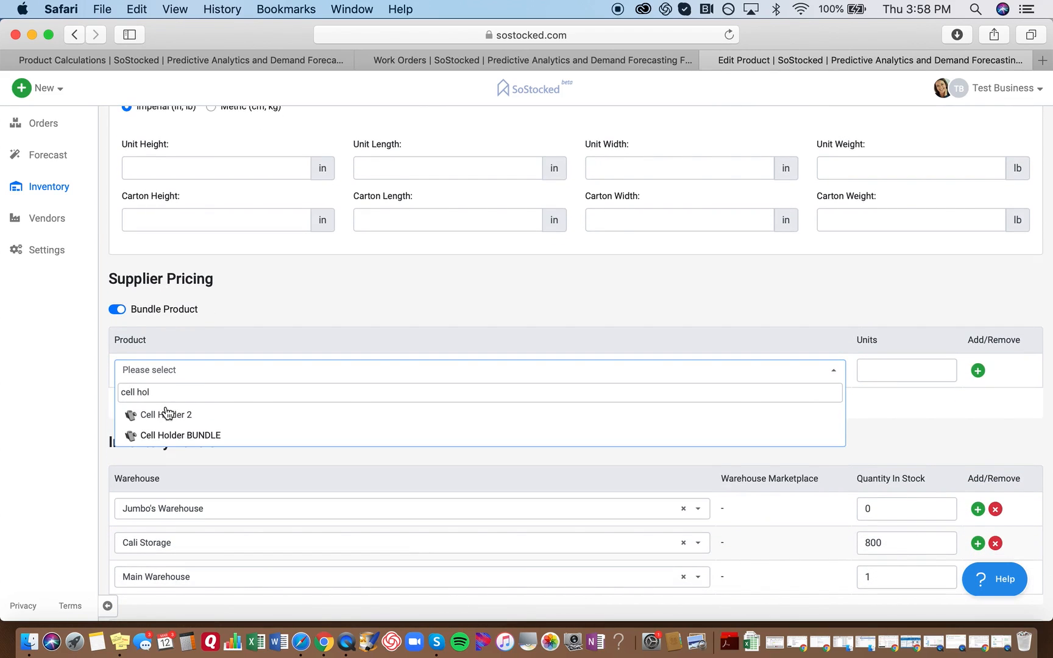
left_click(139, 415)
left_click(899, 368)
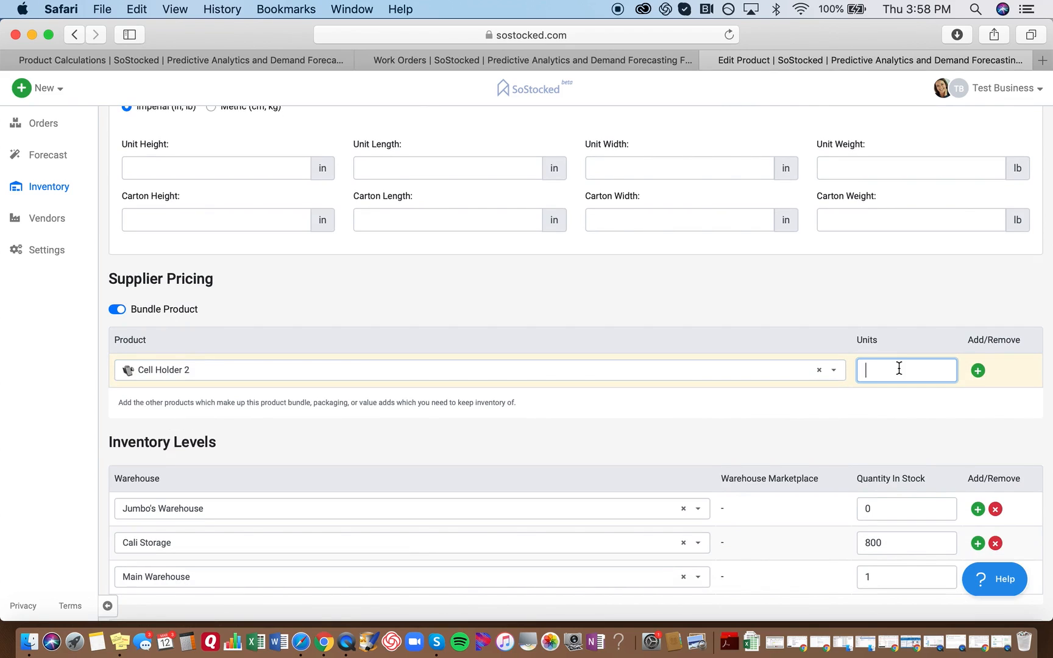
Add Insert as a second bundle component with 1 unit and save the product.
left_click(978, 370)
left_click(384, 405)
type("inser")
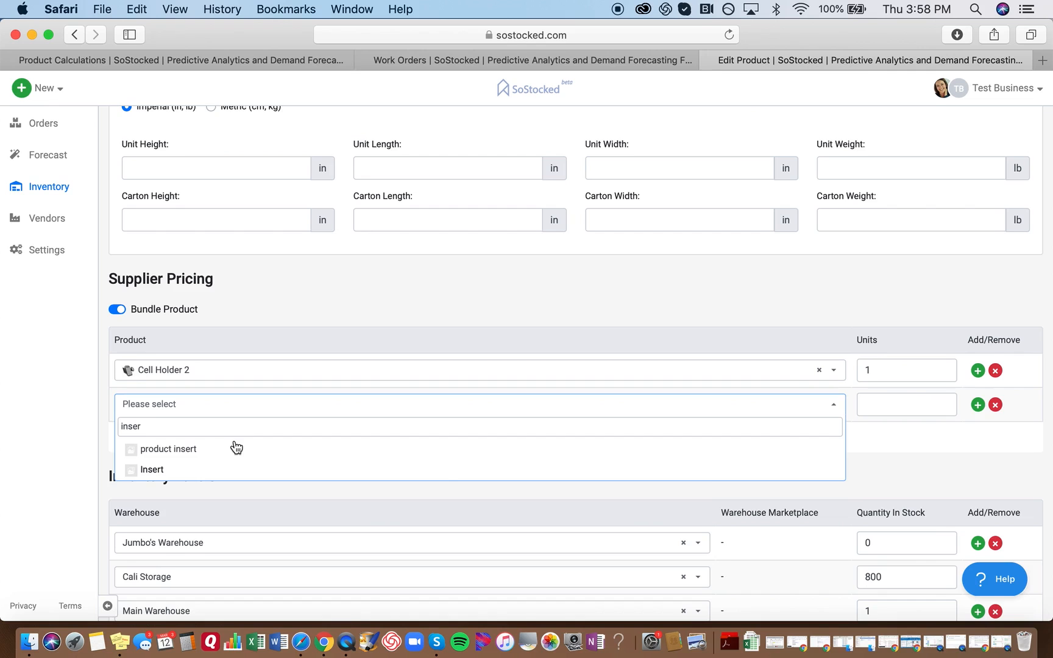
left_click(152, 471)
left_click(894, 406)
scroll(206, 383, "down", 5)
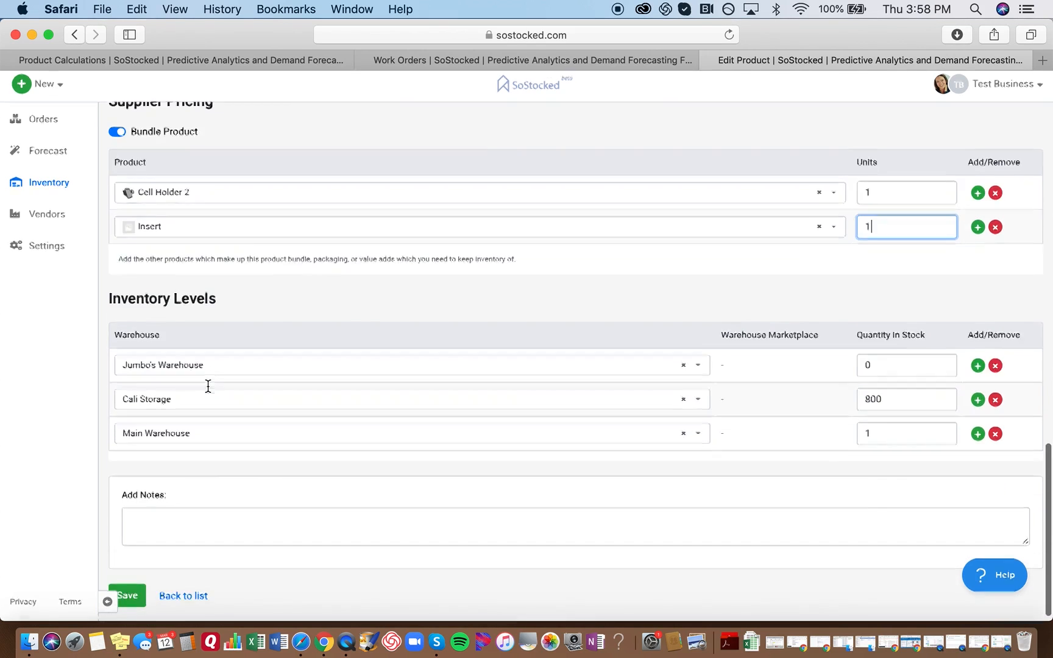
left_click(140, 596)
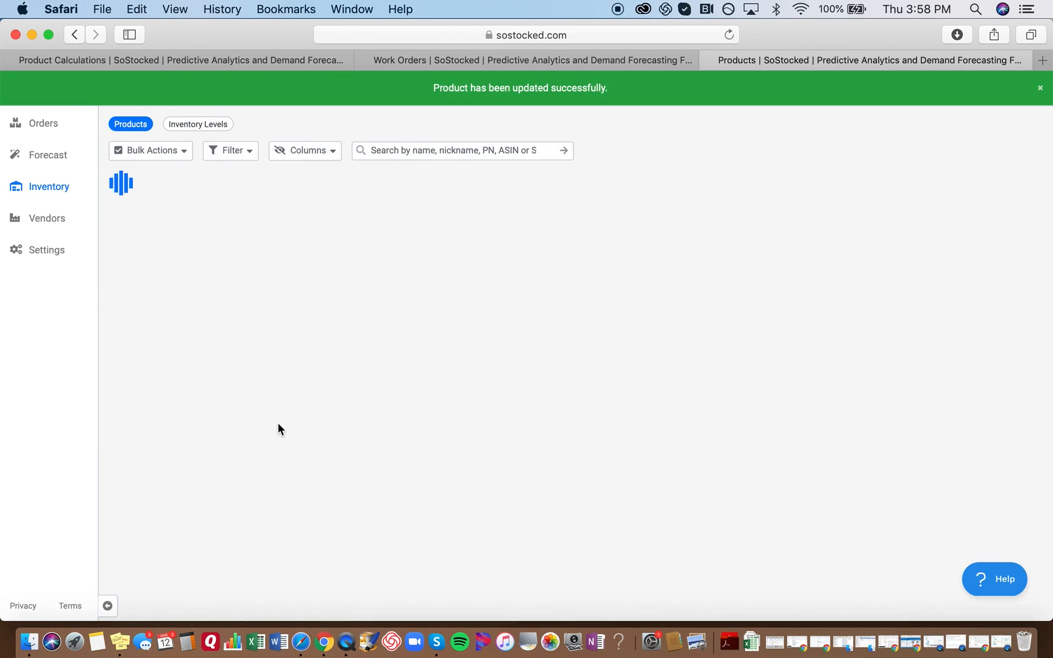
Check the component products of Cell Holder BUNDLE in the product list, then collapse them again.
scroll(277, 429, "down", 2)
scroll(278, 428, "down", 10)
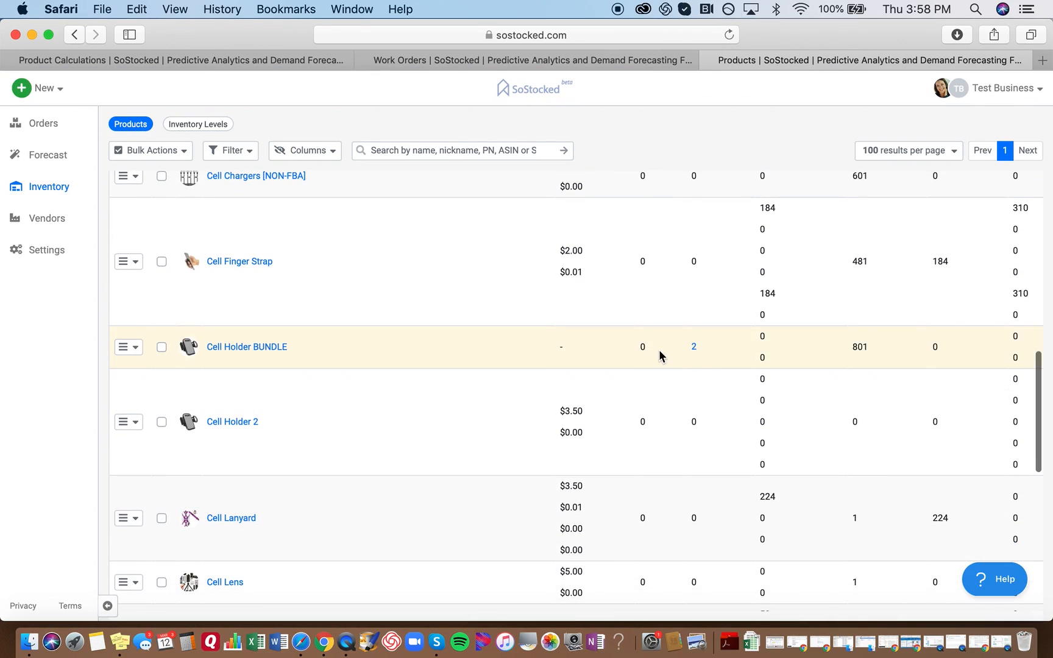
left_click(694, 349)
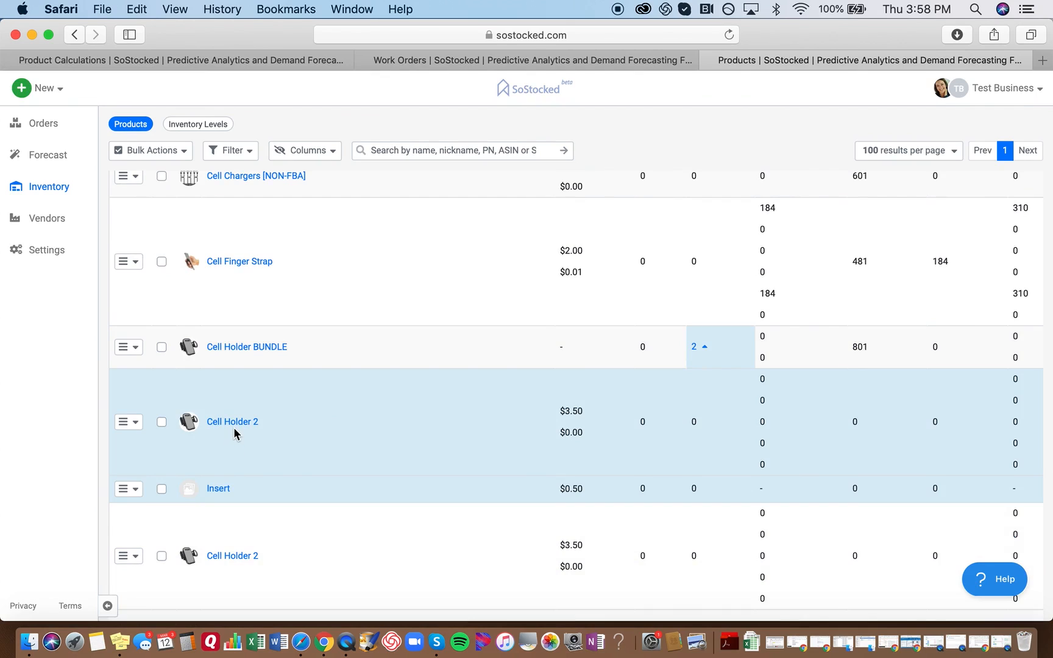
left_click(706, 348)
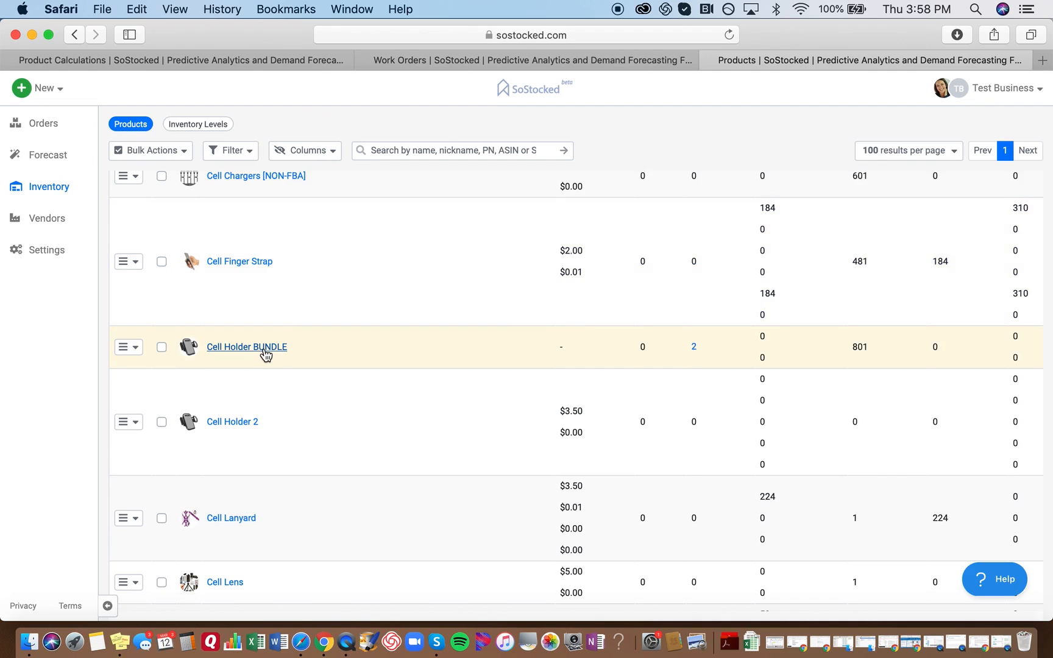
Create a new lead time from the vendors' lead times and name it Insert to Cell Holder Bundle.
left_click(40, 90)
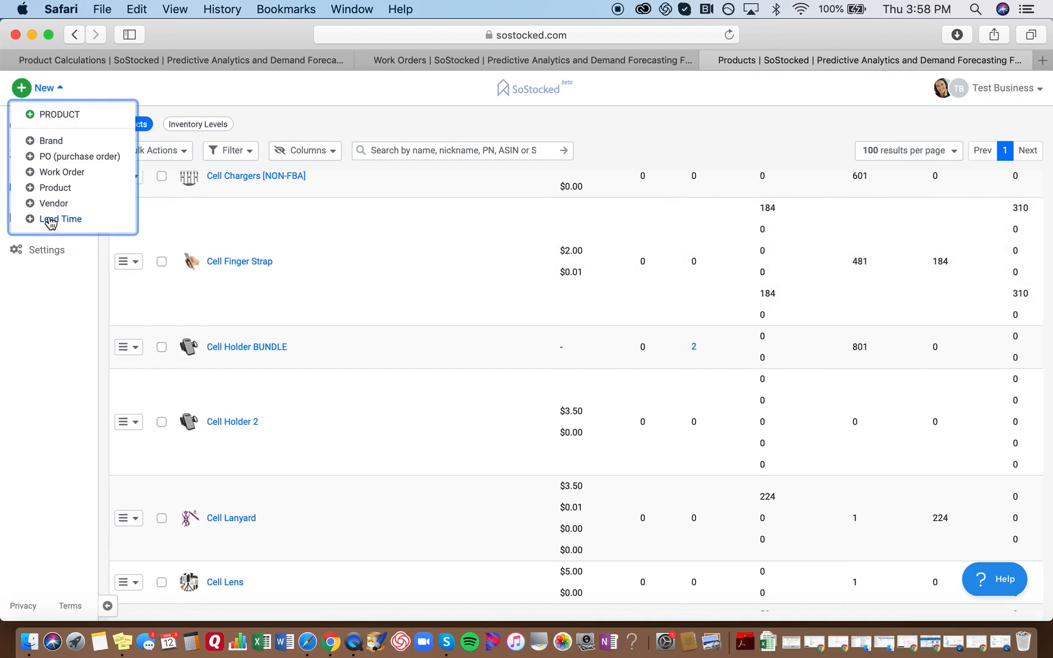
key("Escape")
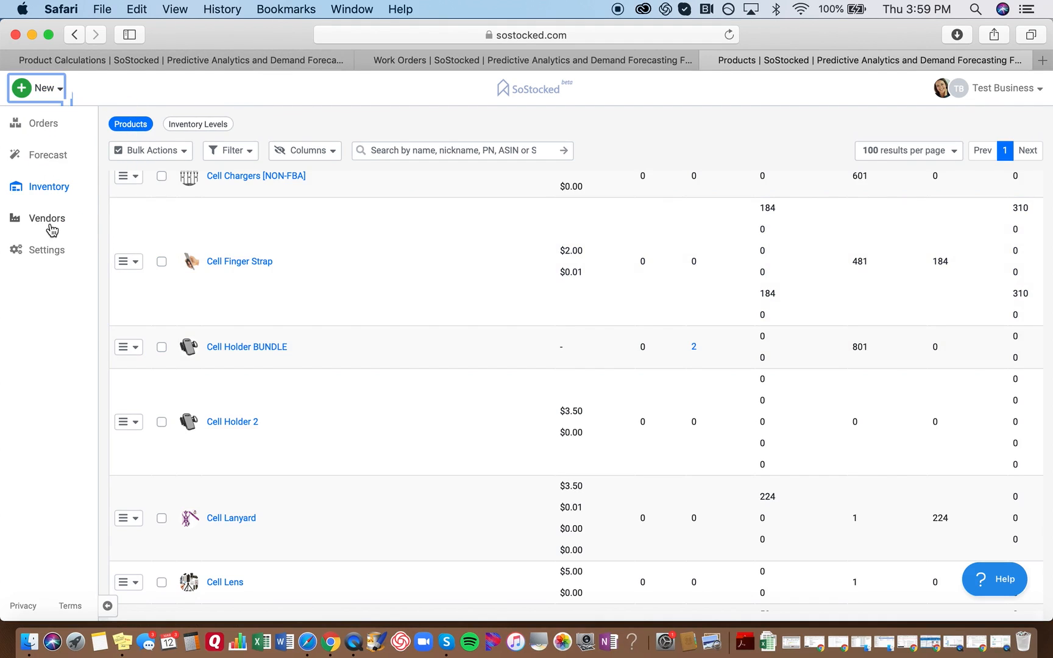
left_click(50, 222)
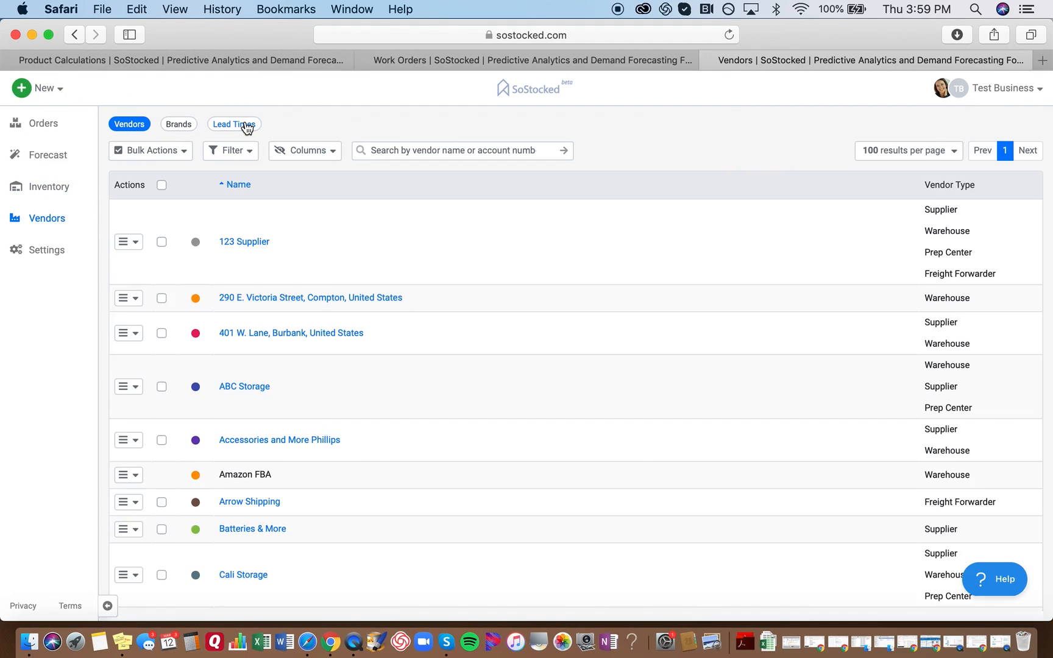
left_click(247, 125)
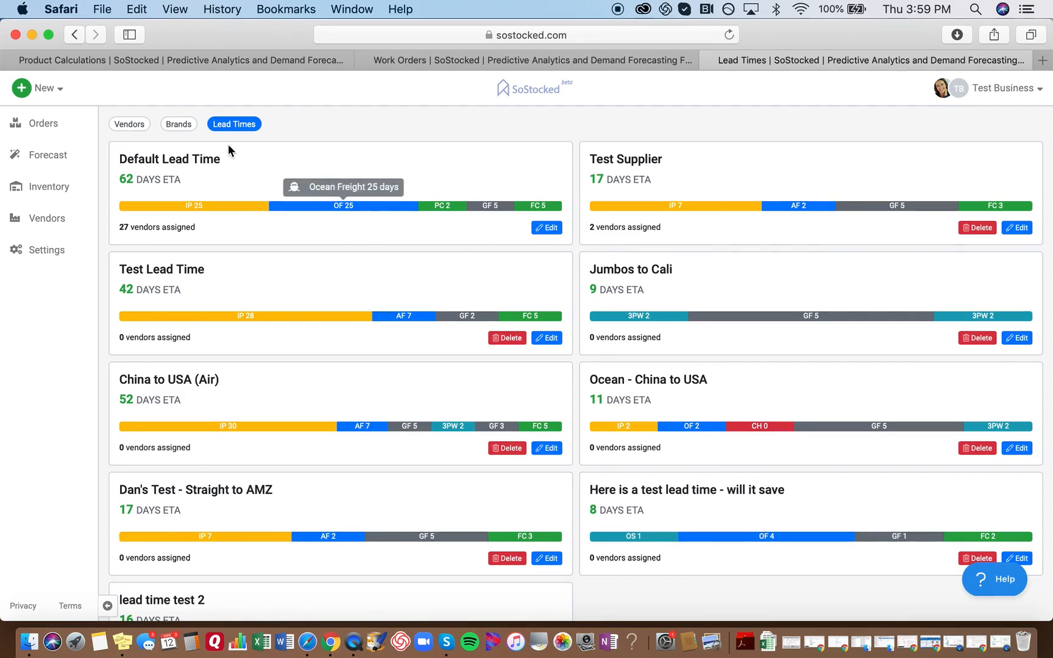
left_click(22, 91)
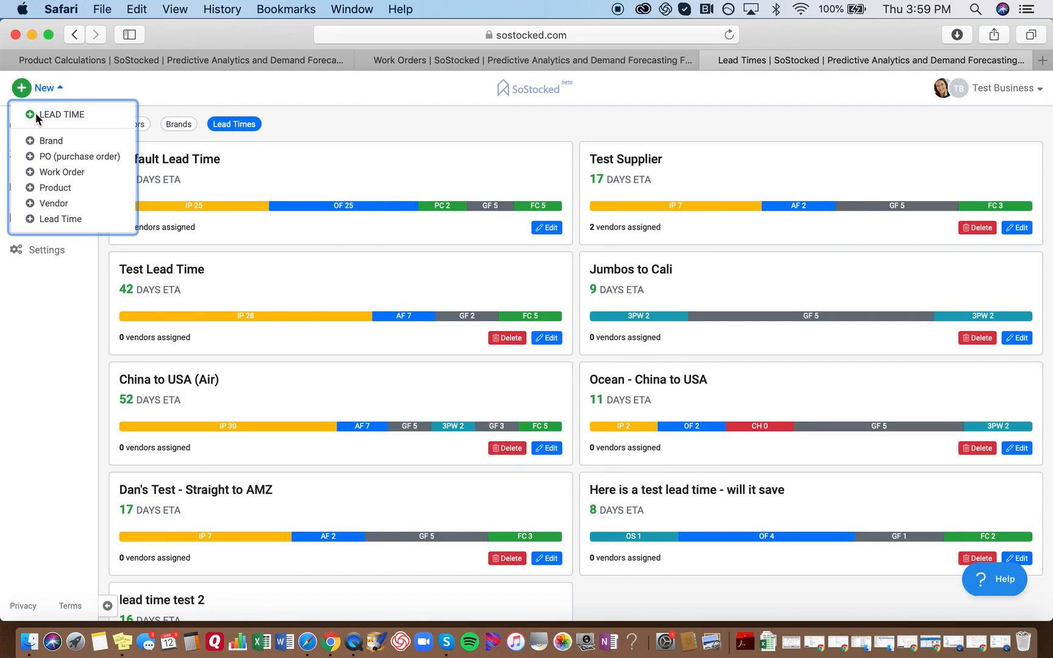
left_click(31, 116)
left_click(190, 184)
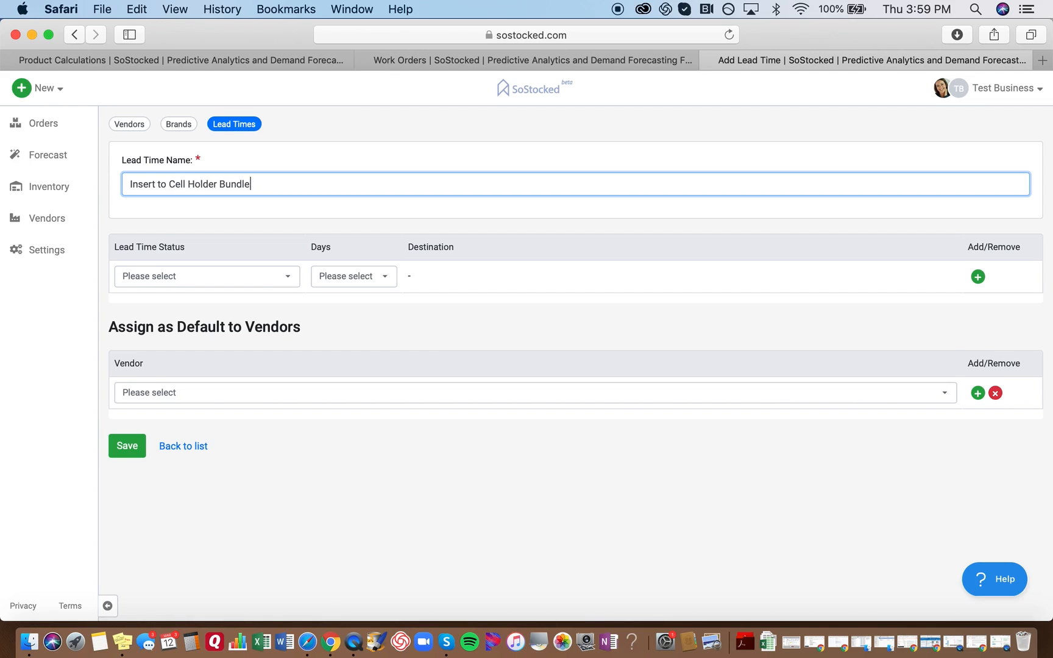
Set the first lead time stage to In Production with 10 days.
left_click(176, 277)
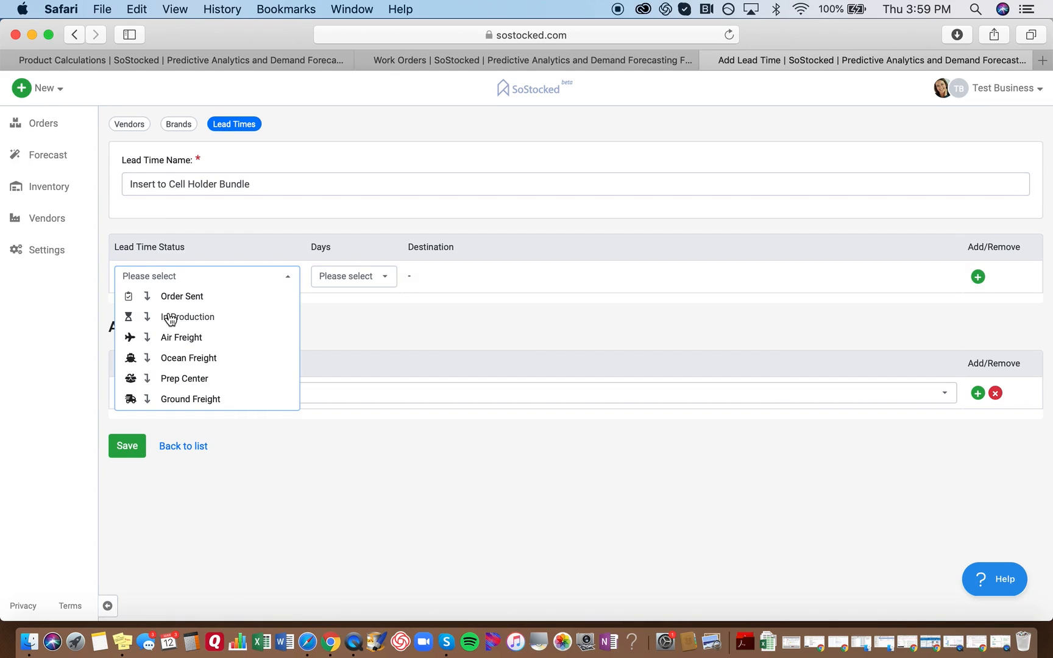
left_click(170, 319)
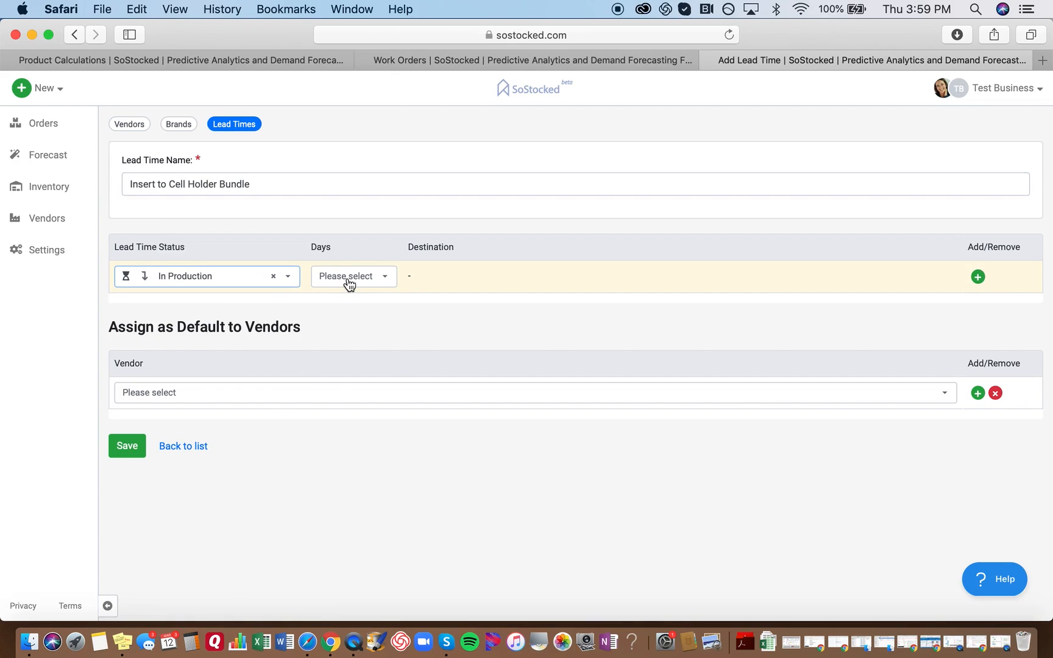
left_click(349, 279)
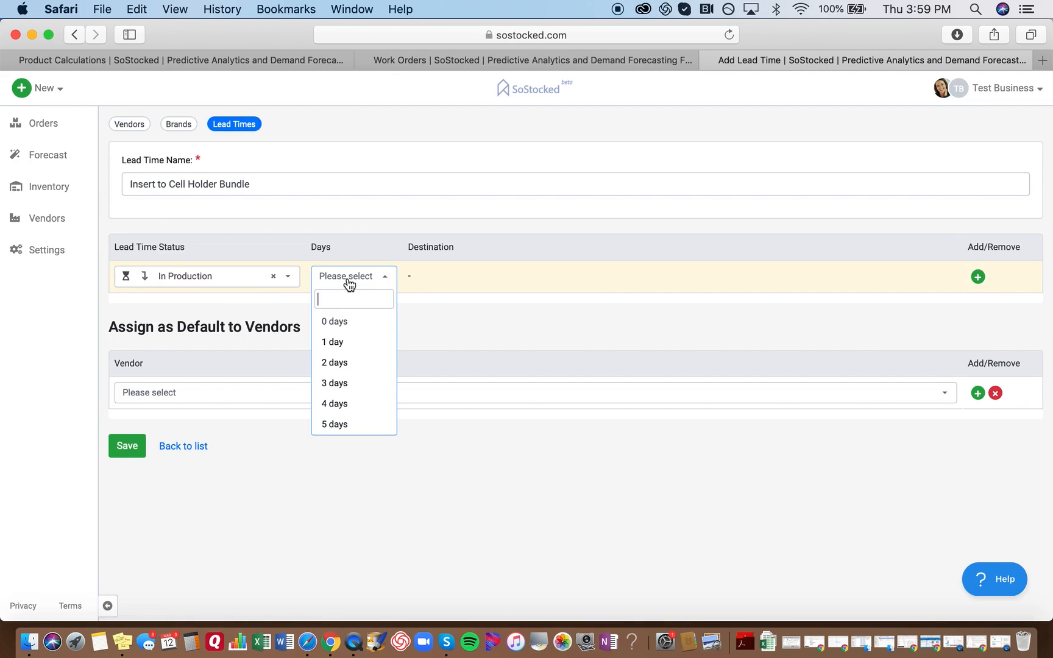
type("10")
left_click(333, 321)
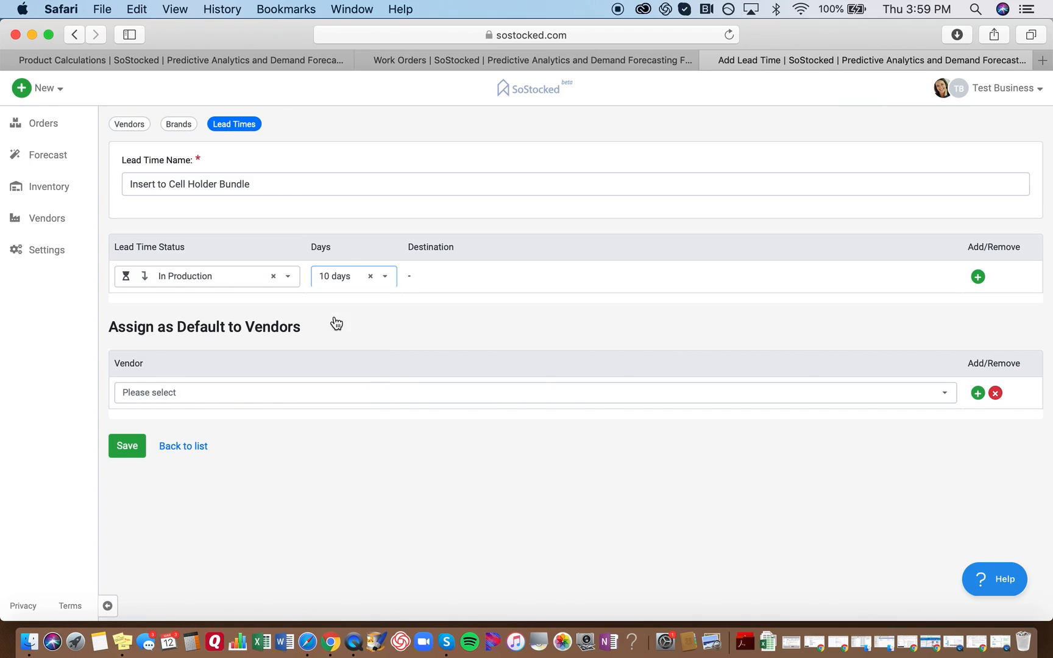
Add a second lead time stage for Ground Freight lasting 3 days.
left_click(978, 278)
left_click(254, 312)
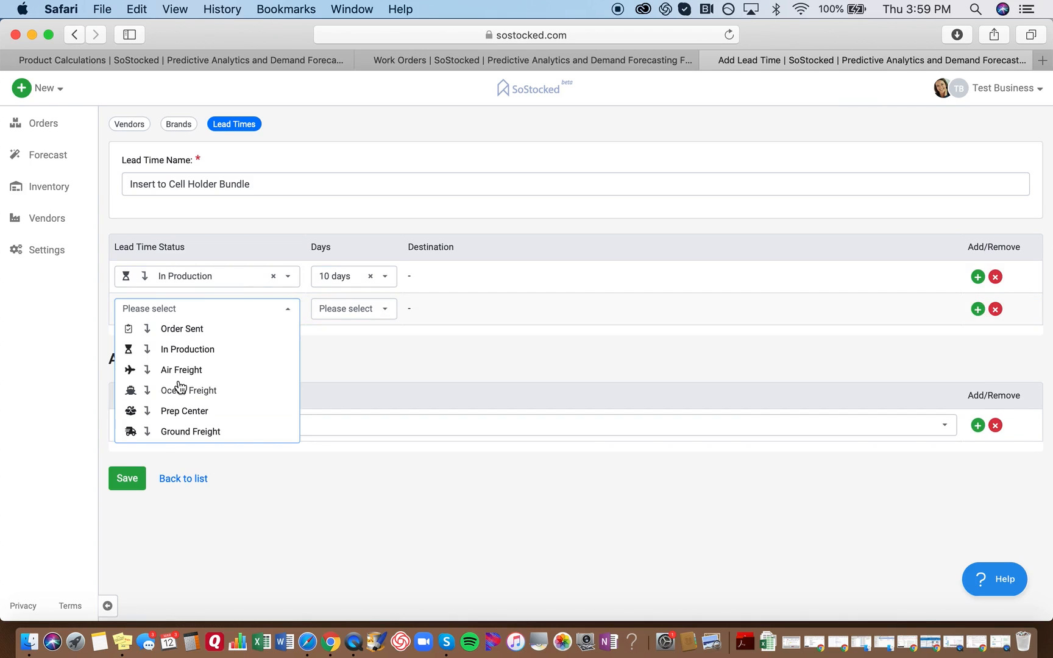
scroll(177, 393, "down", 2)
left_click(181, 404)
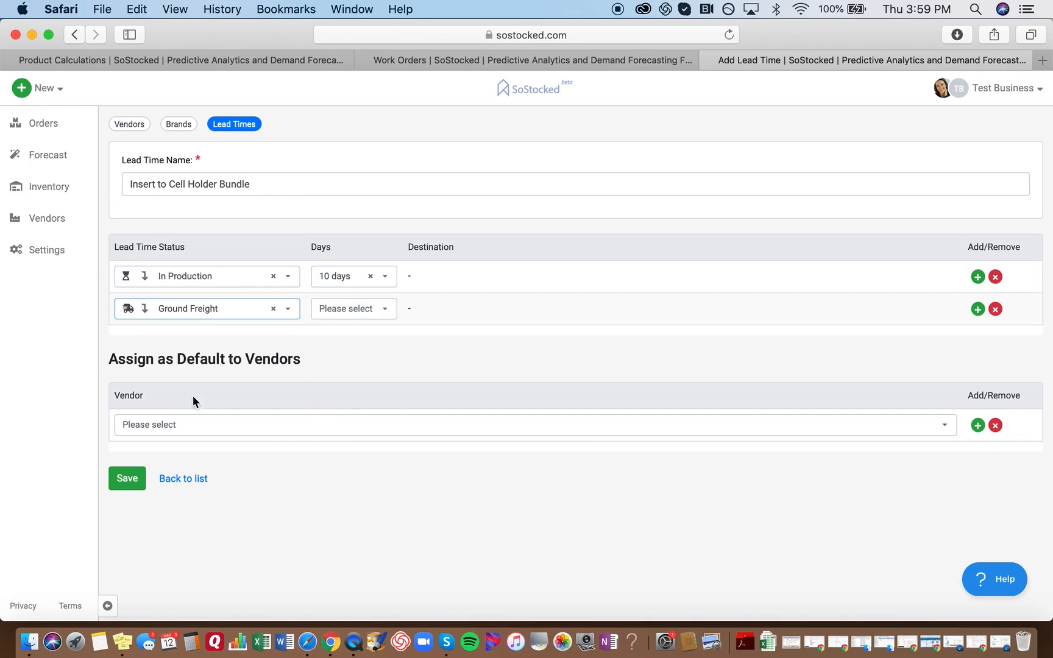
left_click(357, 309)
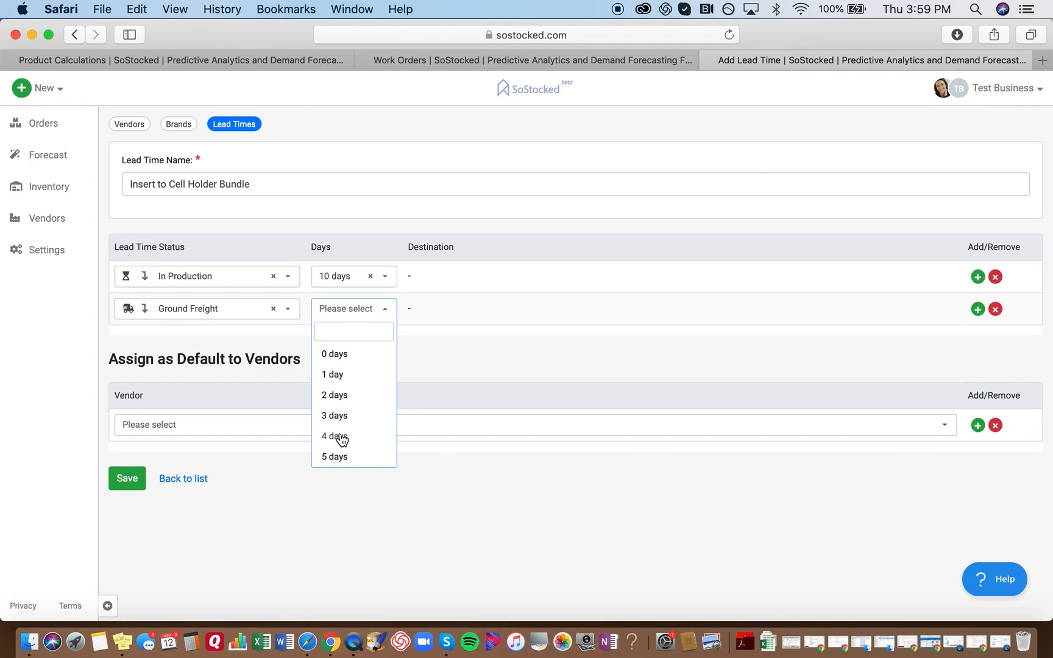
left_click(341, 415)
Add a third lead time stage, Prep Center, lasting 2 days with Cali Storage as the destination.
left_click(977, 310)
left_click(188, 343)
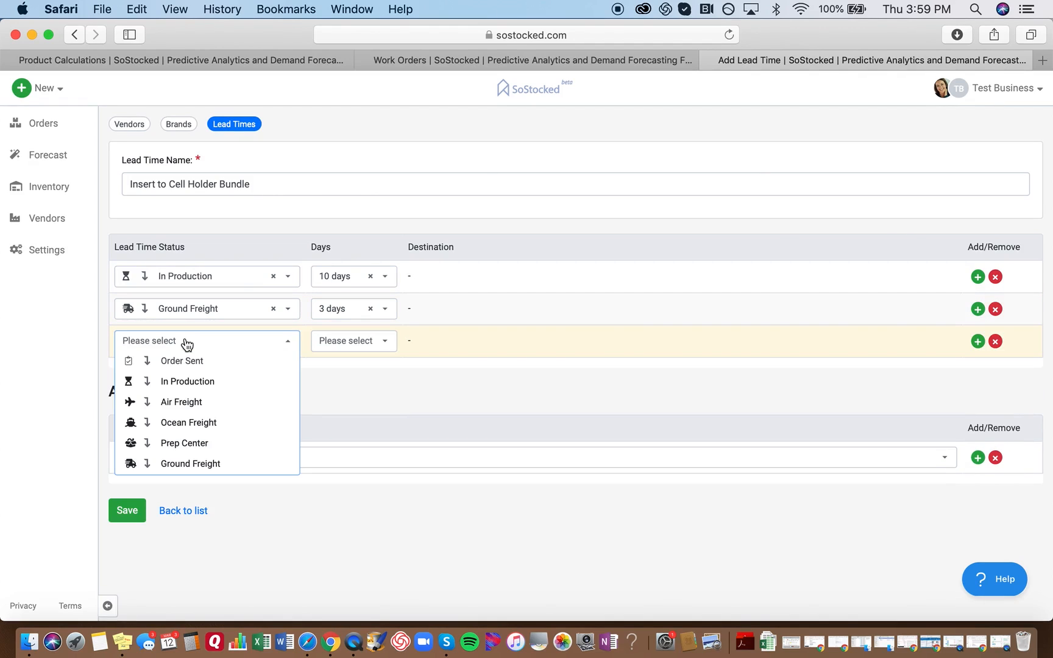
scroll(186, 469, "down", 3)
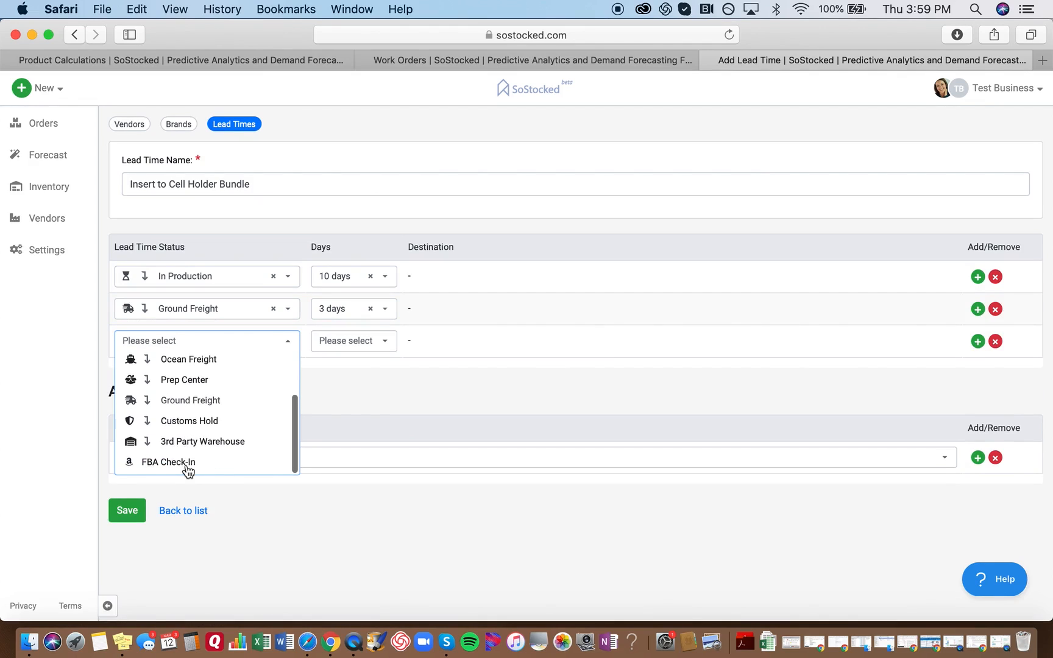
left_click(173, 381)
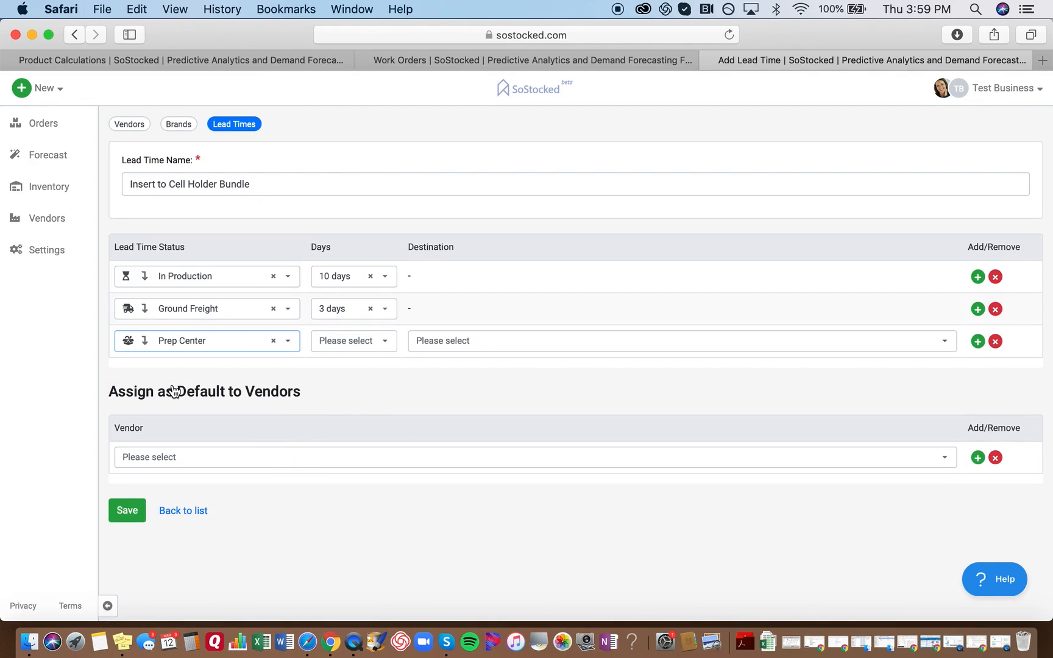
left_click(370, 346)
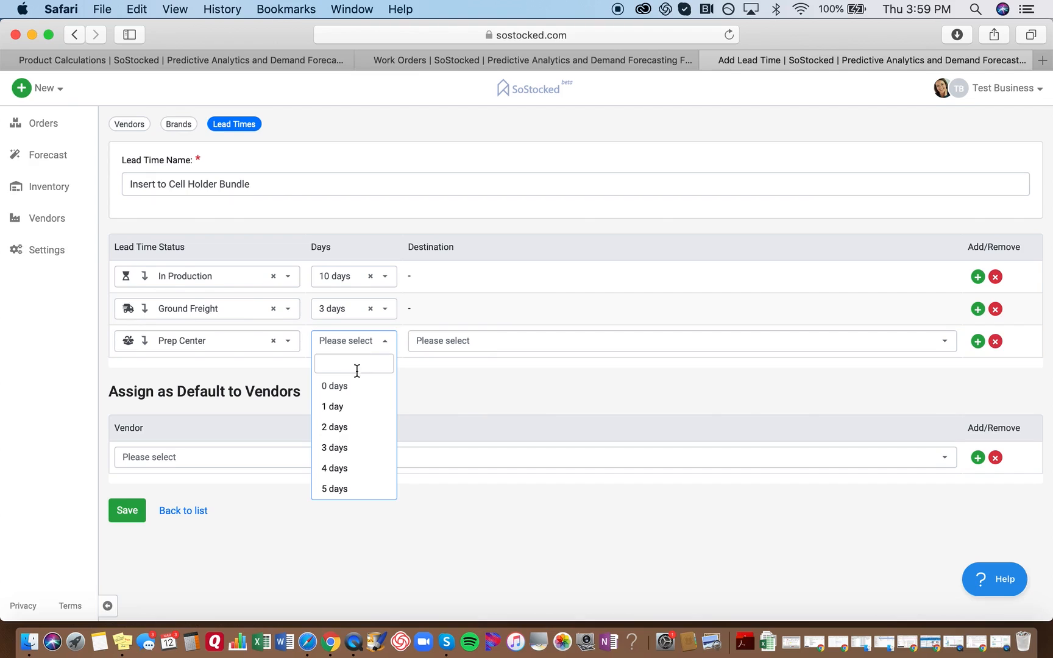
left_click(342, 432)
left_click(442, 347)
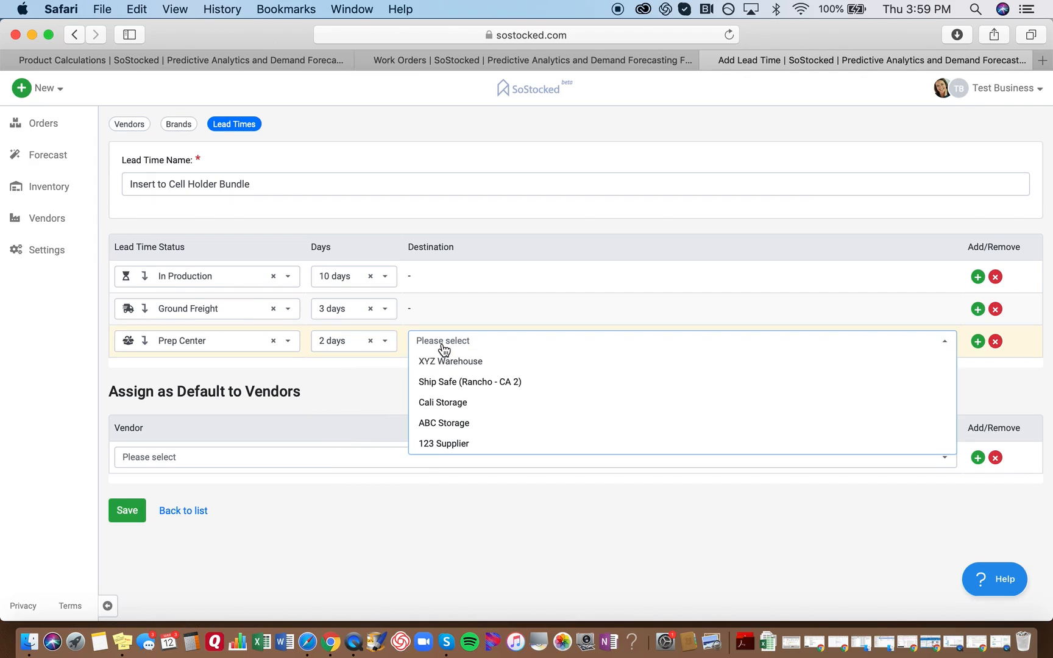
left_click(454, 407)
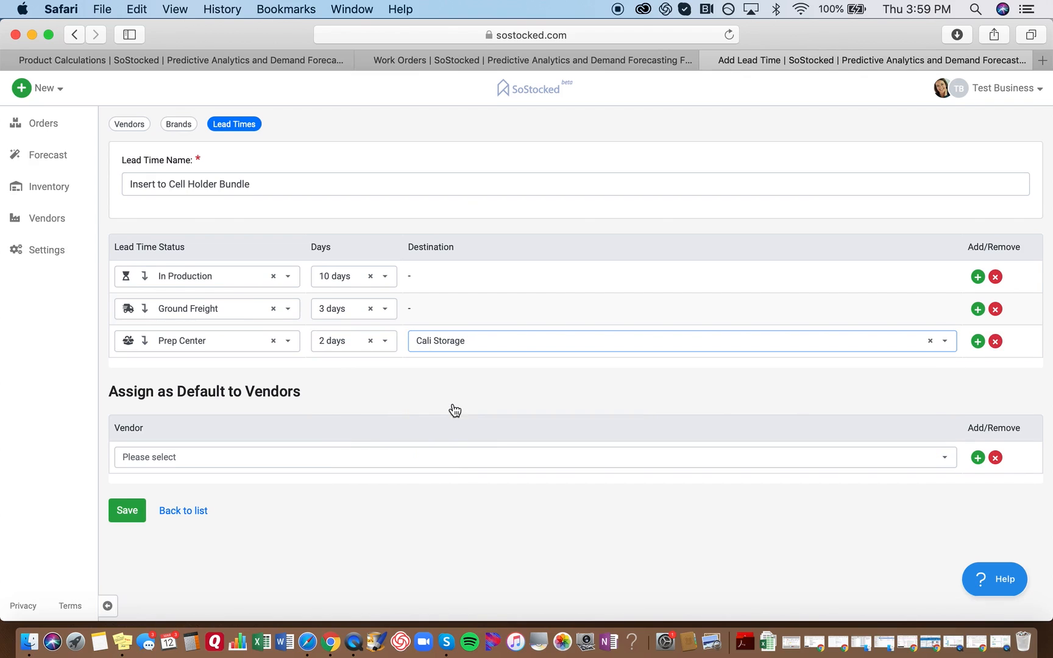
Change the Prep Center stage's destination to 123 Supplier and save the Insert to Cell Holder Bundle lead time.
left_click(482, 348)
left_click(457, 443)
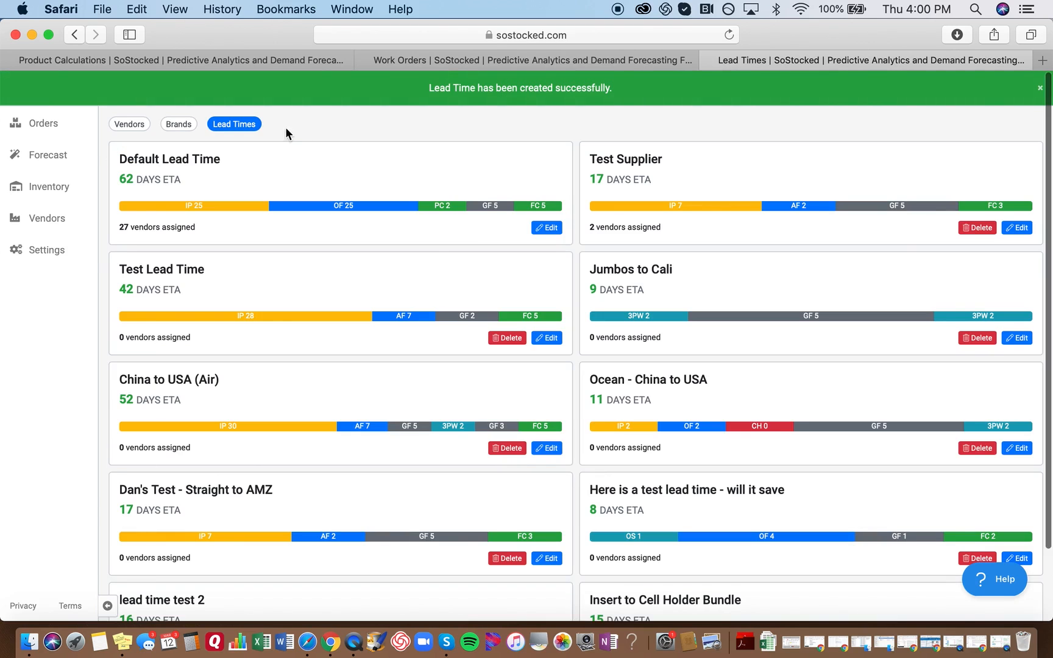
scroll(447, 283, "down", 3)
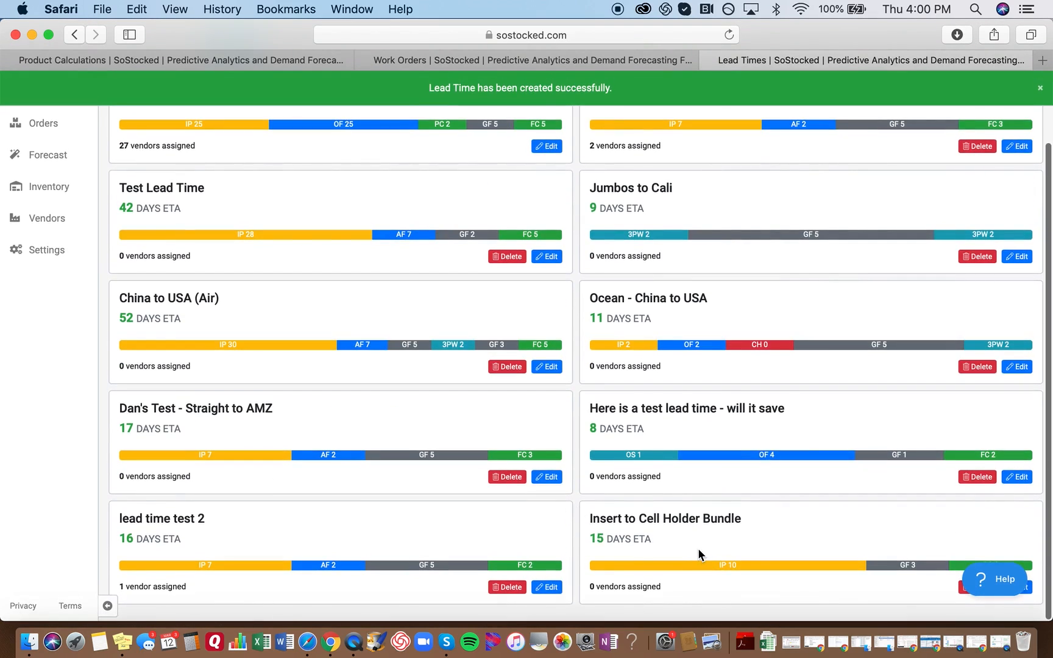
scroll(698, 548, "up", 3)
left_click(1041, 88)
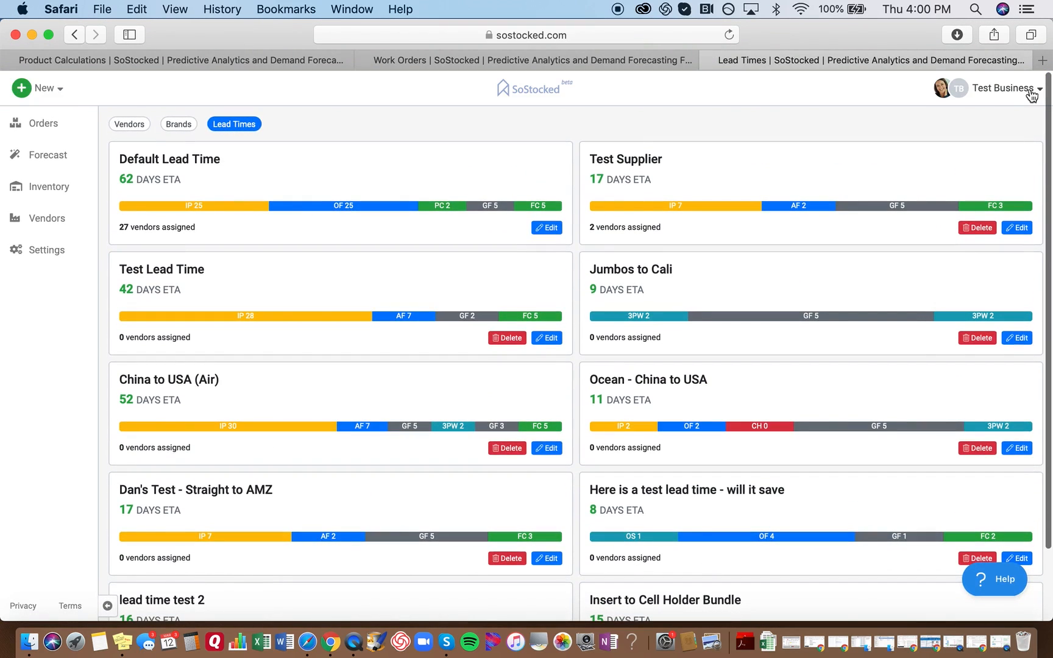
Create another new lead time and name it Cell Holder for BUNDLE.
left_click(44, 92)
left_click(47, 113)
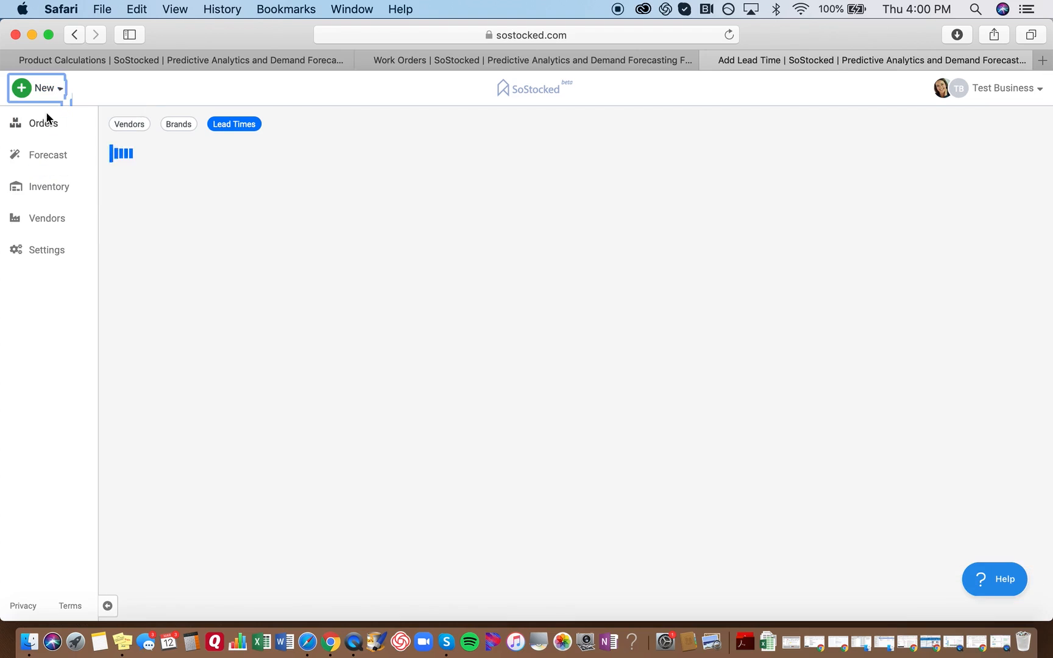
left_click(192, 182)
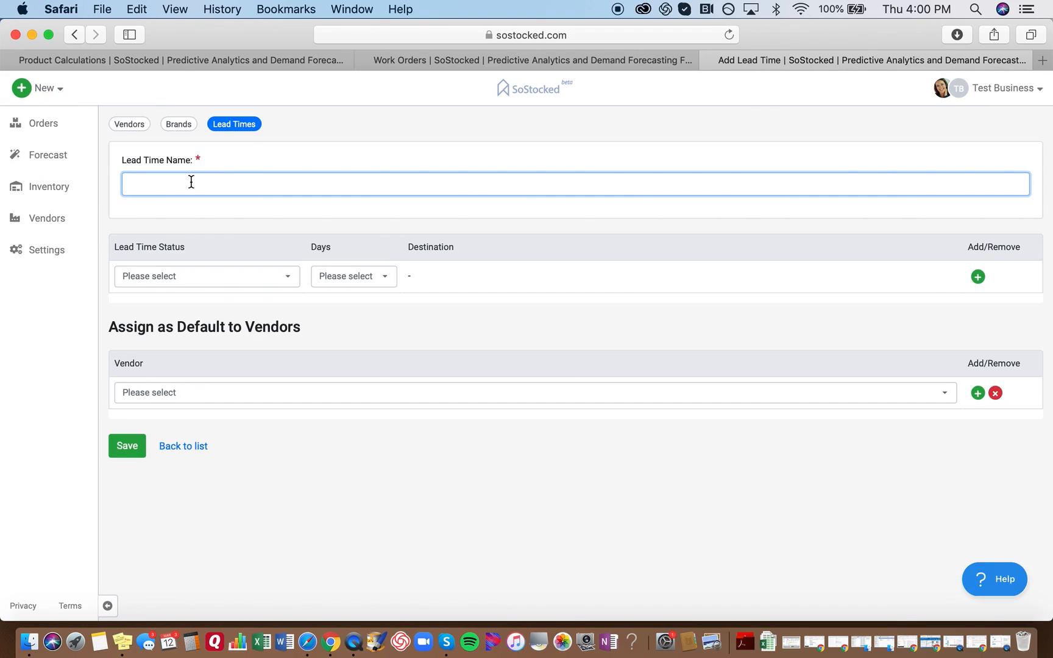
type("Cell Holder for BUNDLE")
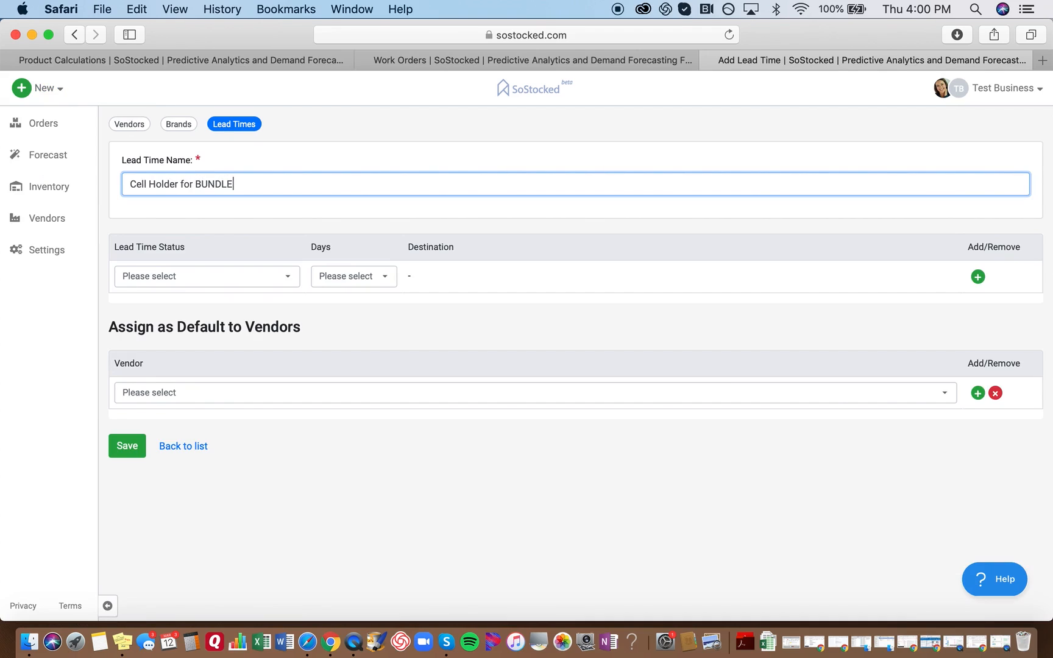
Set the first stage of the Cell Holder for BUNDLE lead time to In Production with 30 days.
left_click(145, 276)
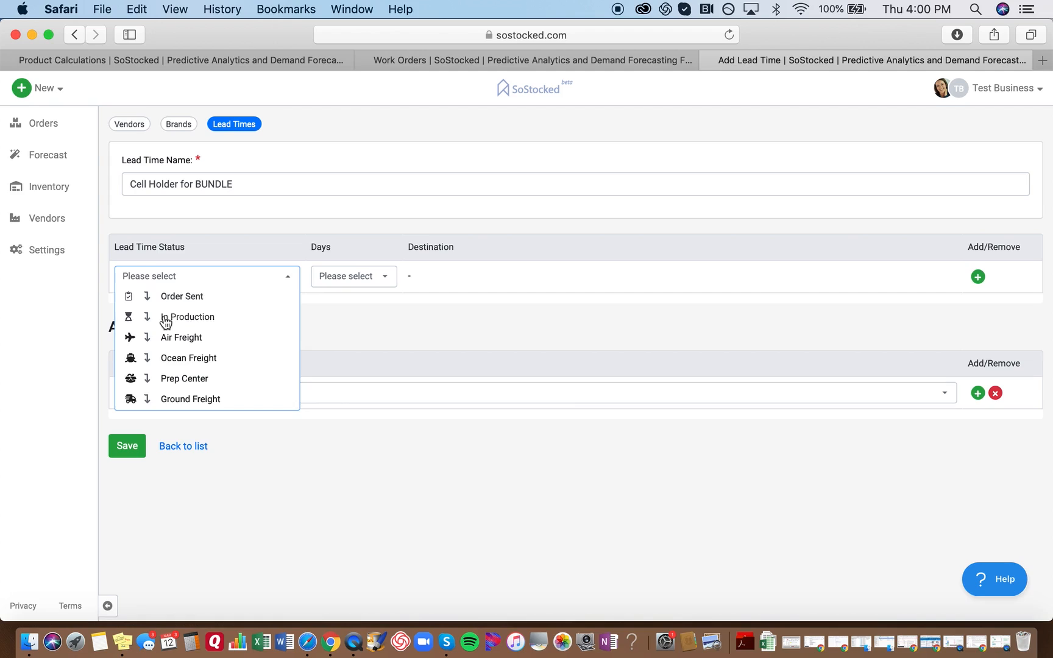
left_click(134, 317)
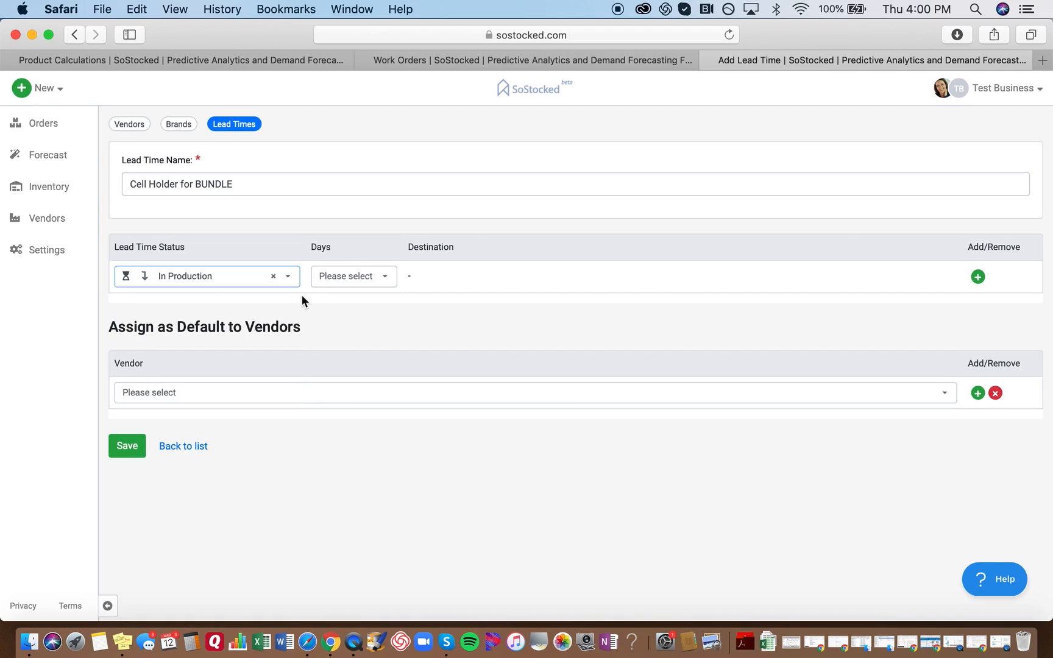
left_click(352, 279)
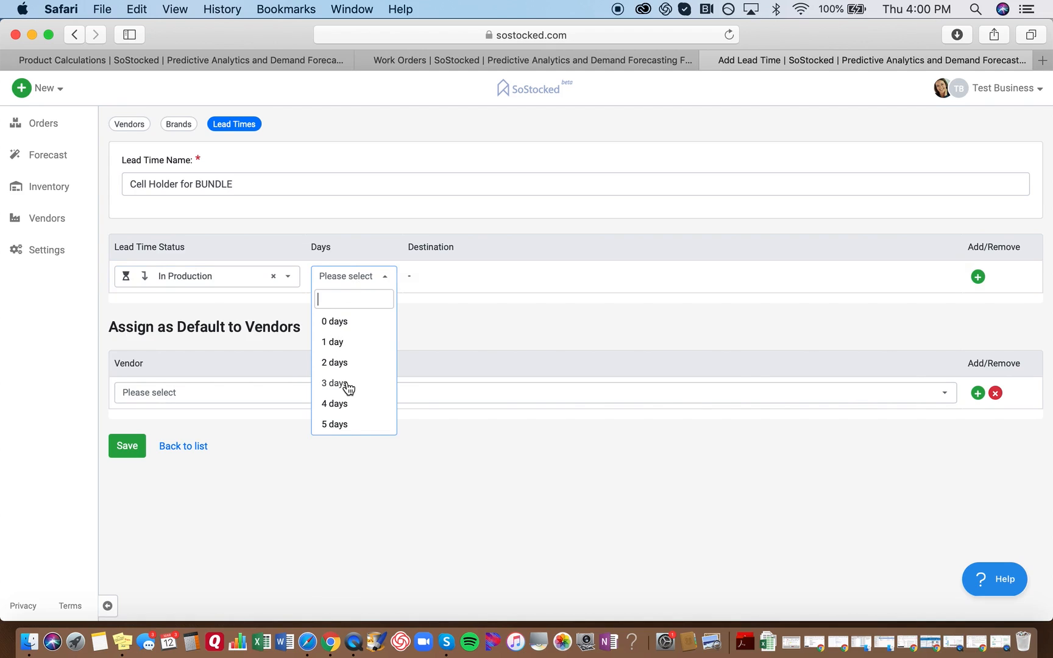
type("30")
left_click(335, 319)
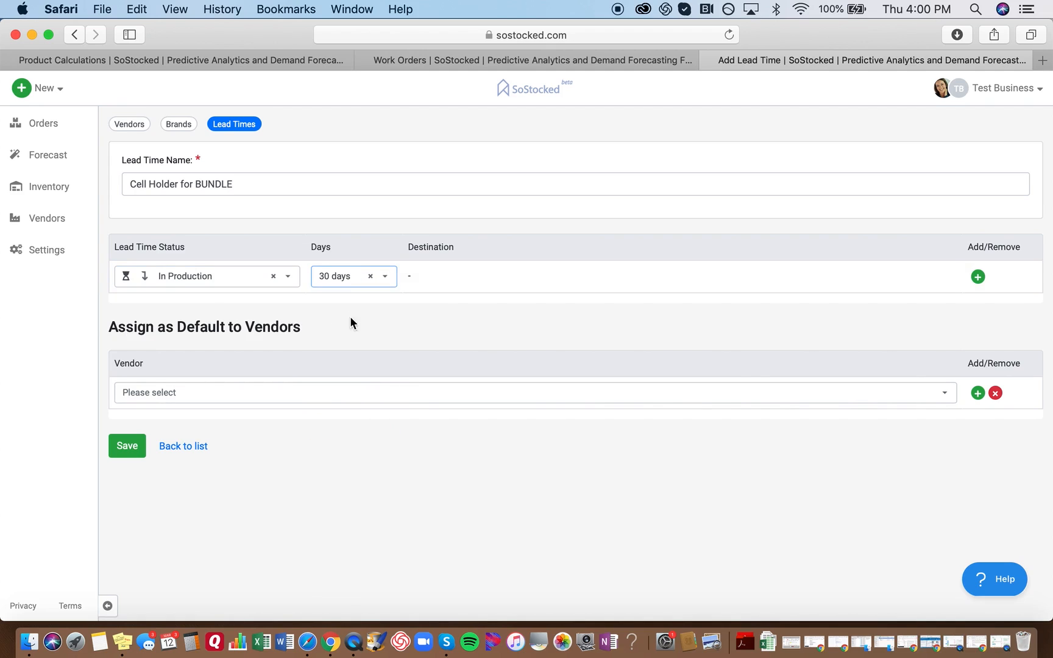
Add a second stage, Prep Center, lasting 2 days with 123 Supplier as the destination.
left_click(978, 276)
left_click(197, 309)
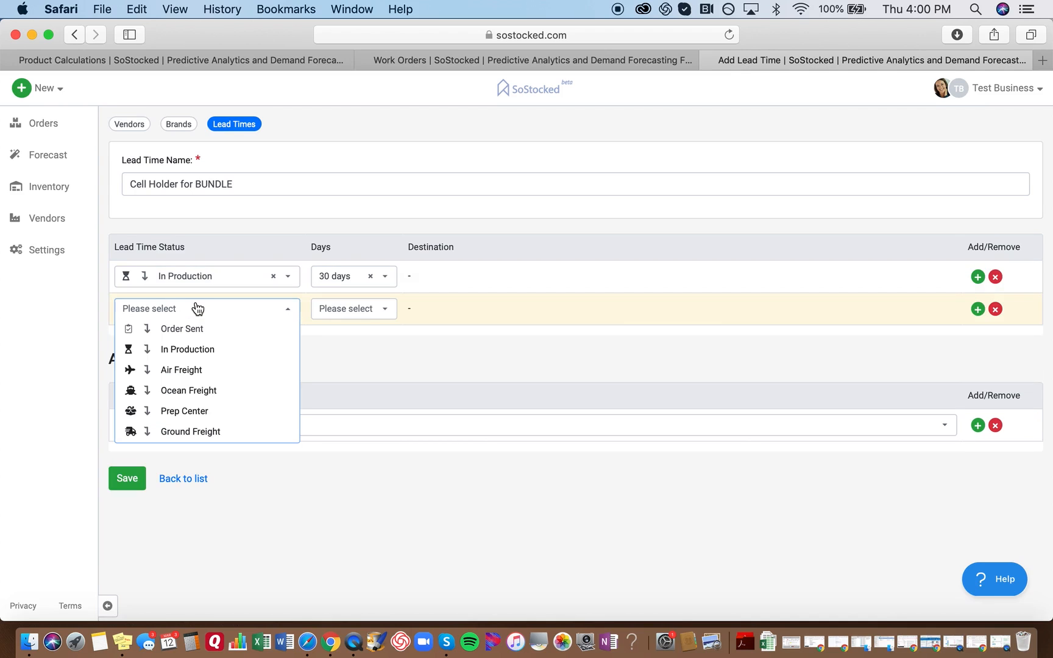
scroll(194, 363, "down", 3)
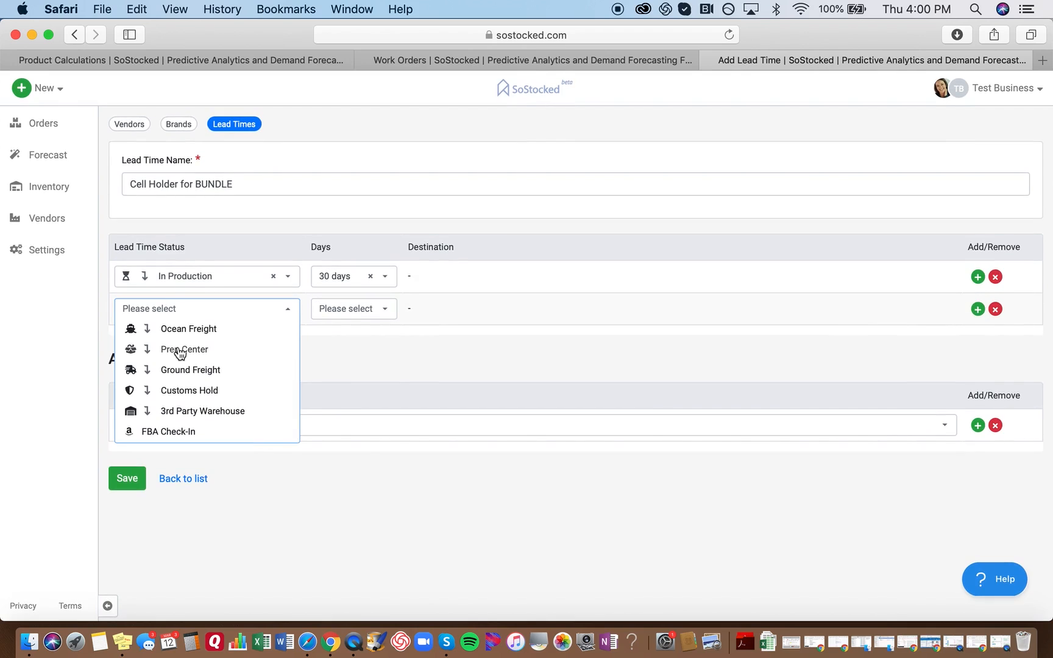
left_click(180, 352)
left_click(334, 315)
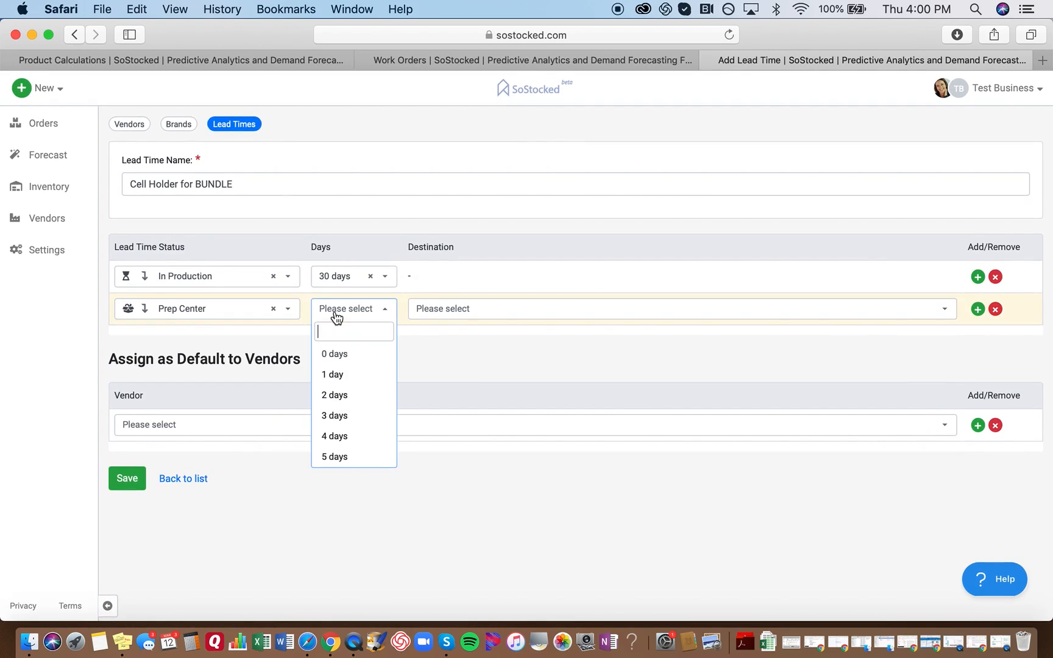
left_click(337, 395)
left_click(472, 309)
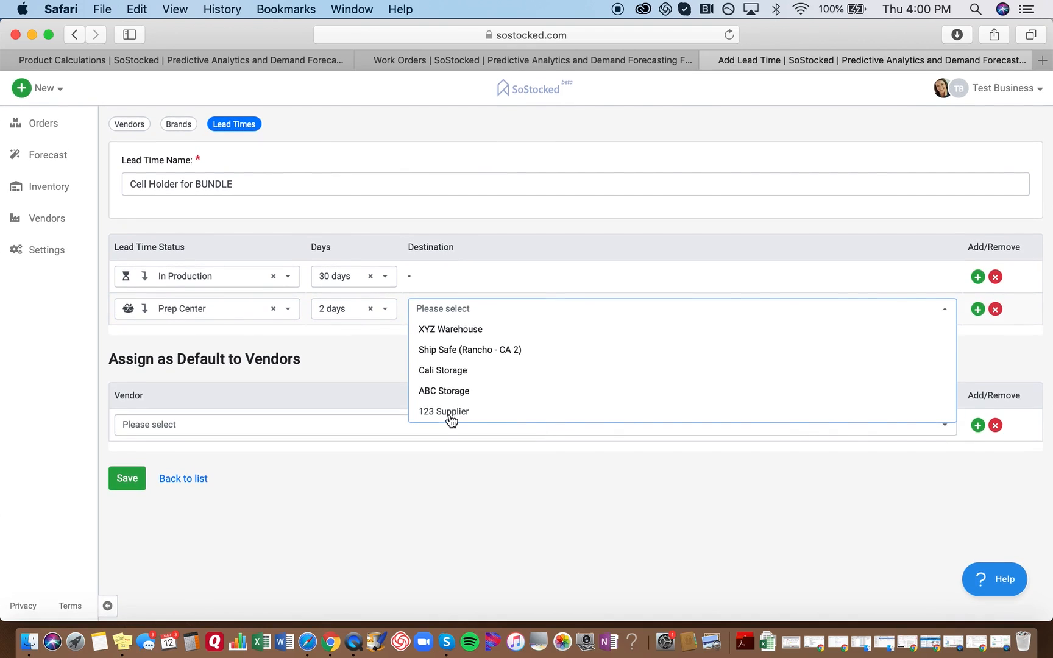
left_click(451, 412)
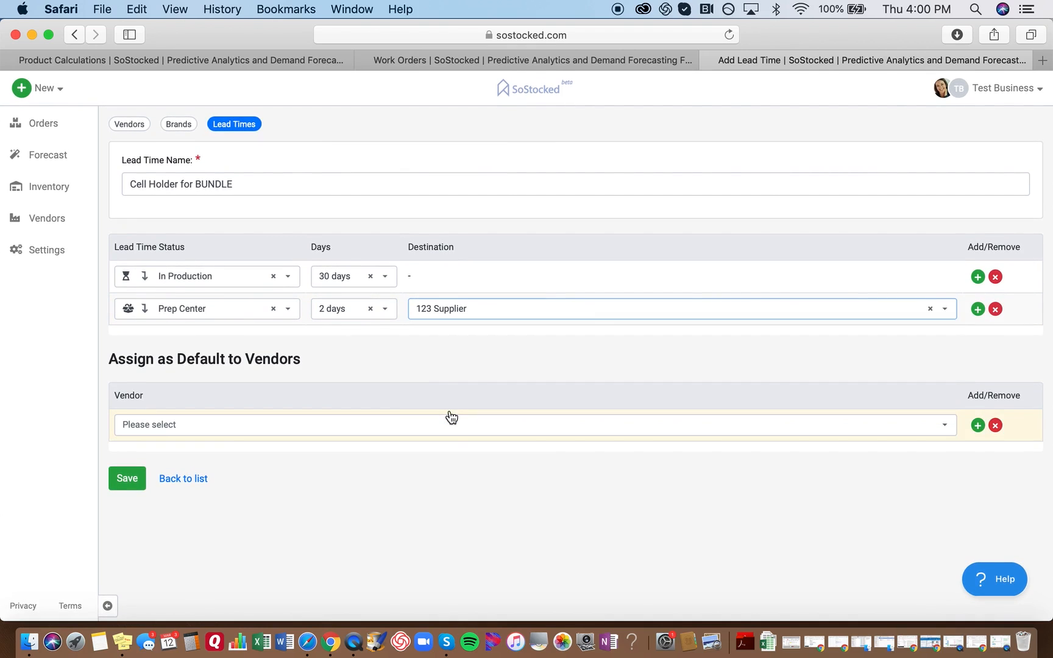
Add a third lead time stage for Ocean Freight lasting 30 days.
left_click(978, 309)
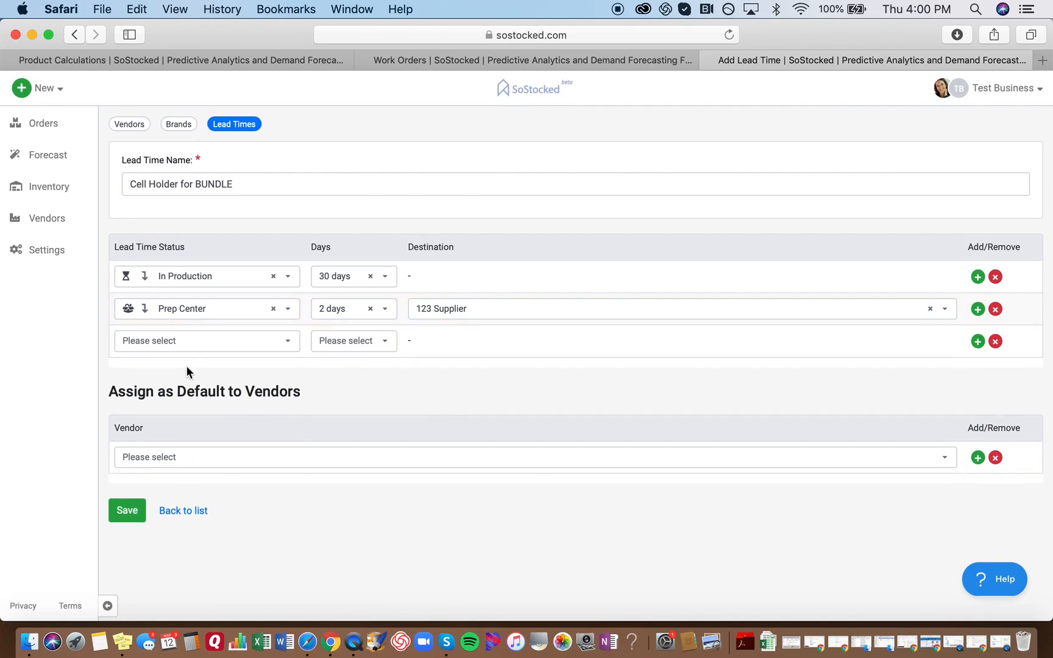
left_click(185, 348)
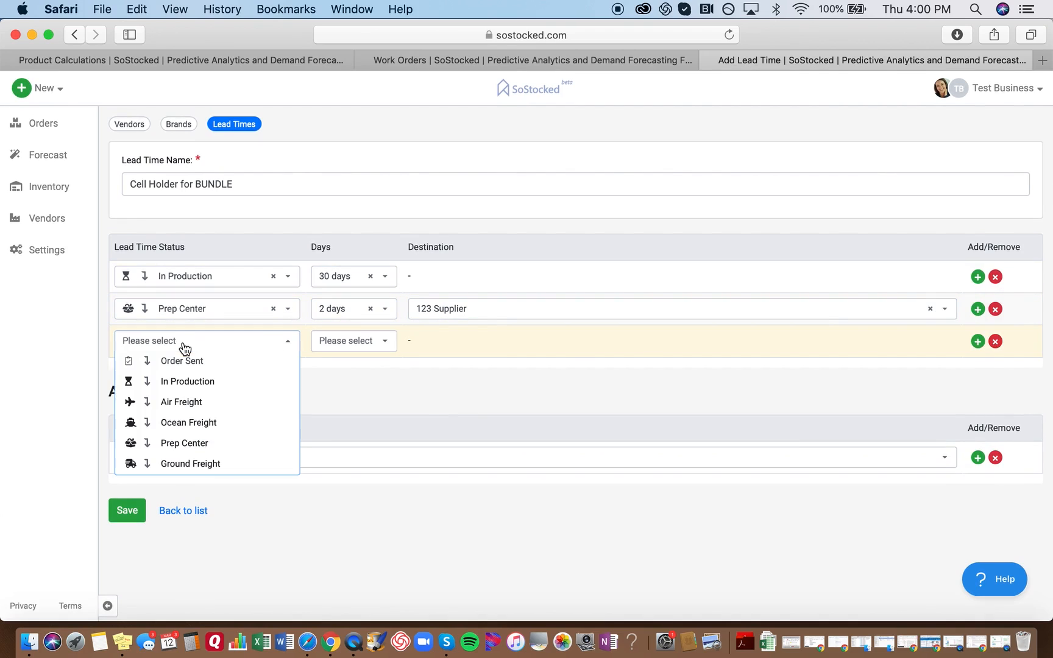
left_click(185, 425)
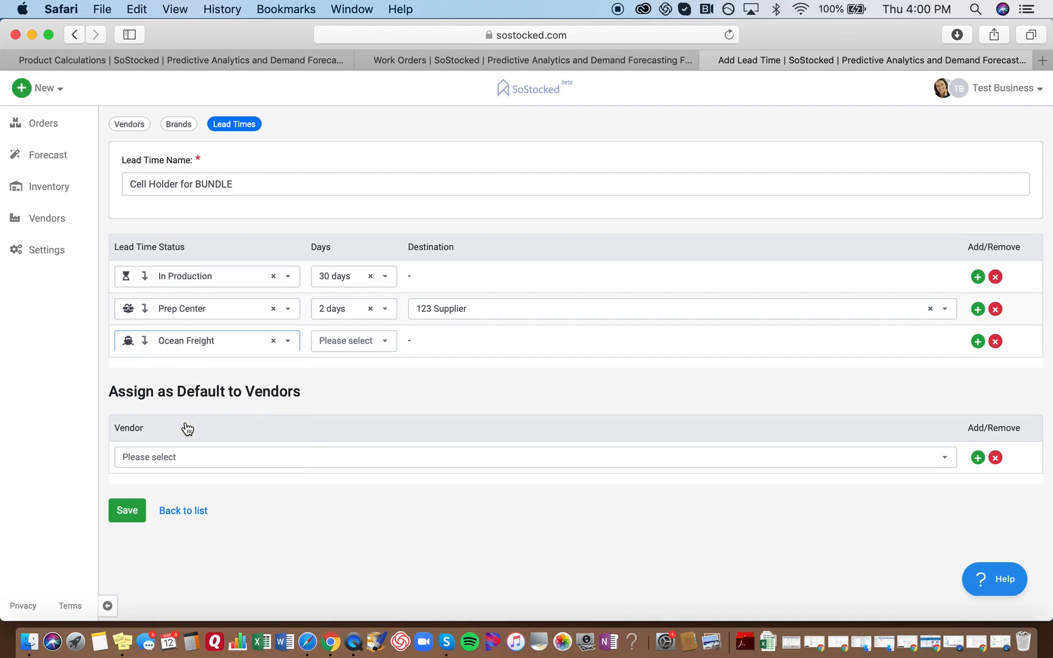
left_click(341, 343)
type("30")
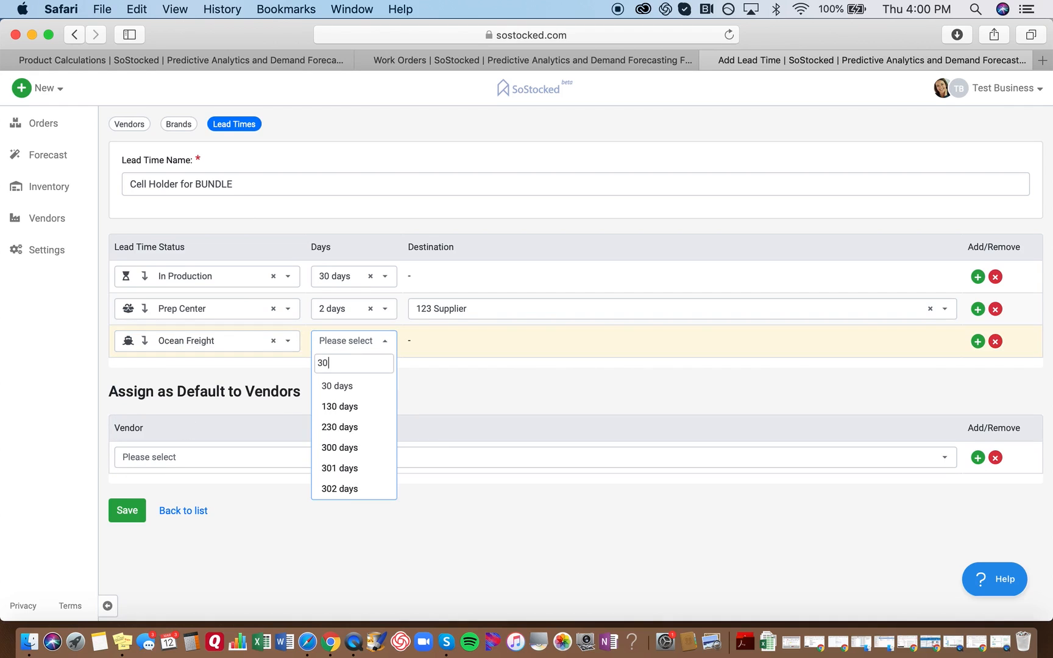
left_click(344, 384)
Add a fourth lead time stage for Ground Freight lasting 3 days.
left_click(978, 341)
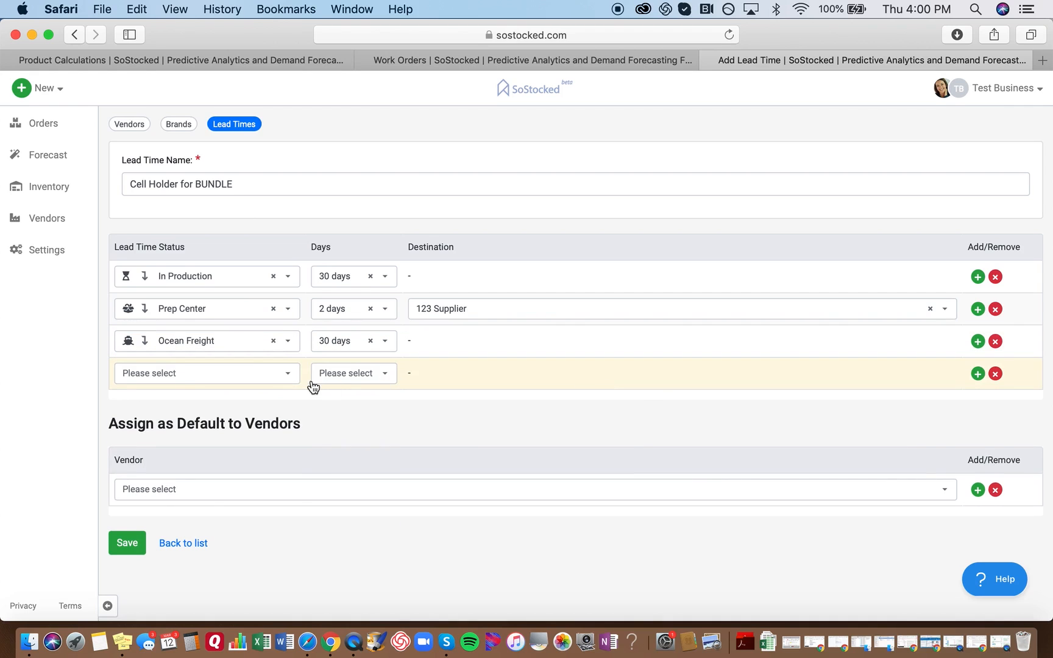
left_click(253, 372)
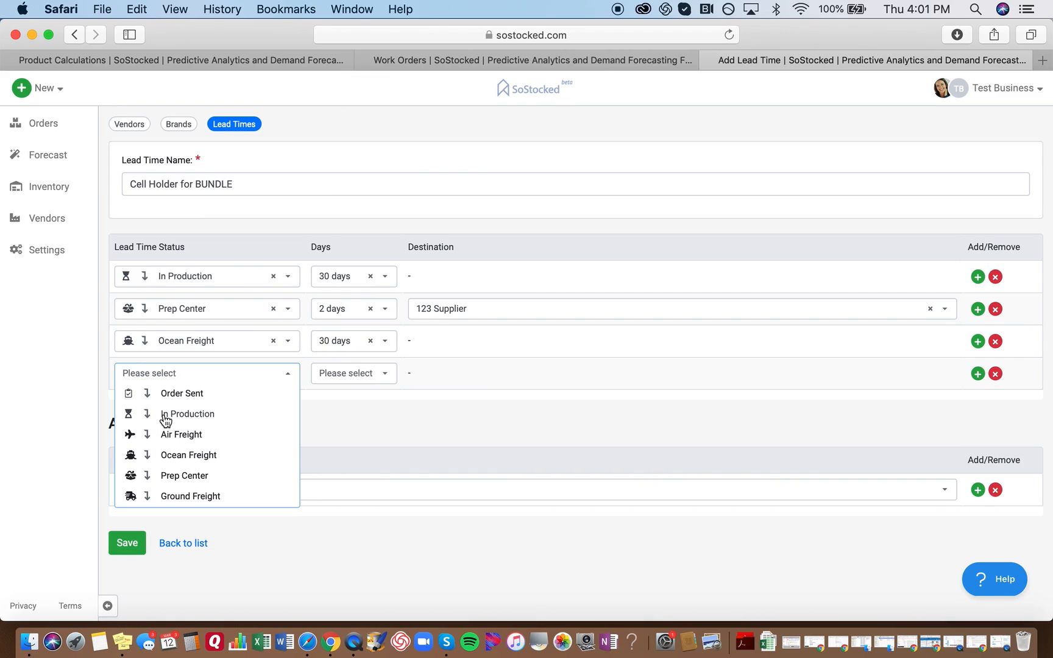
scroll(176, 470, "down", 2)
scroll(176, 470, "down", 1)
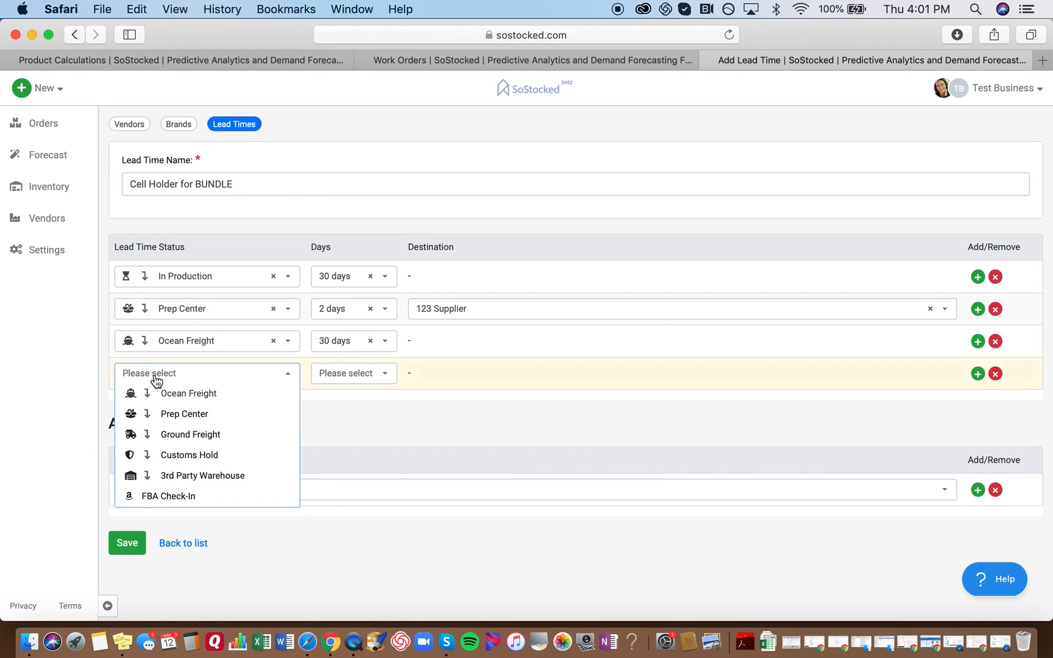
left_click(171, 435)
left_click(360, 371)
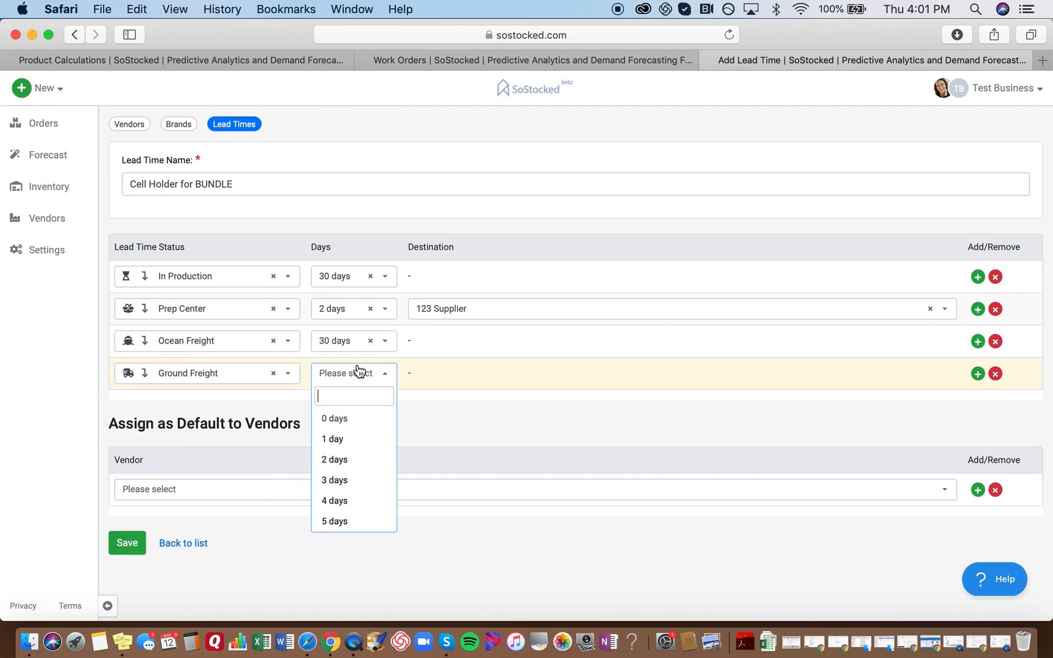
left_click(345, 481)
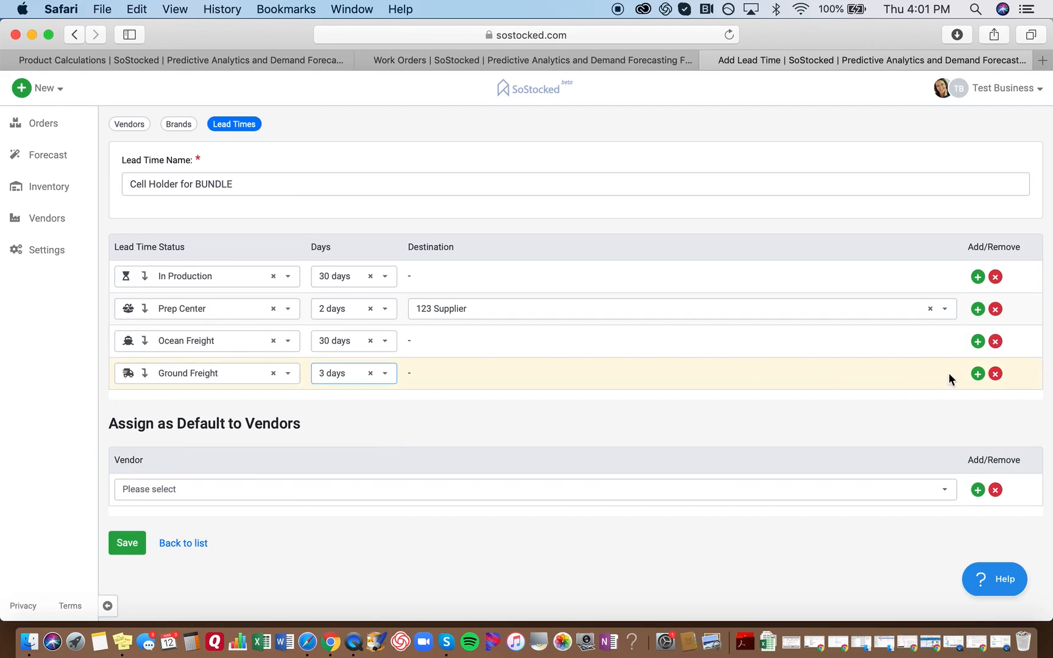
Add a final FBA Check-In stage lasting 5 days and save the Cell Holder for BUNDLE lead time.
left_click(977, 374)
left_click(140, 404)
scroll(154, 487, "down", 2)
left_click(158, 526)
left_click(353, 407)
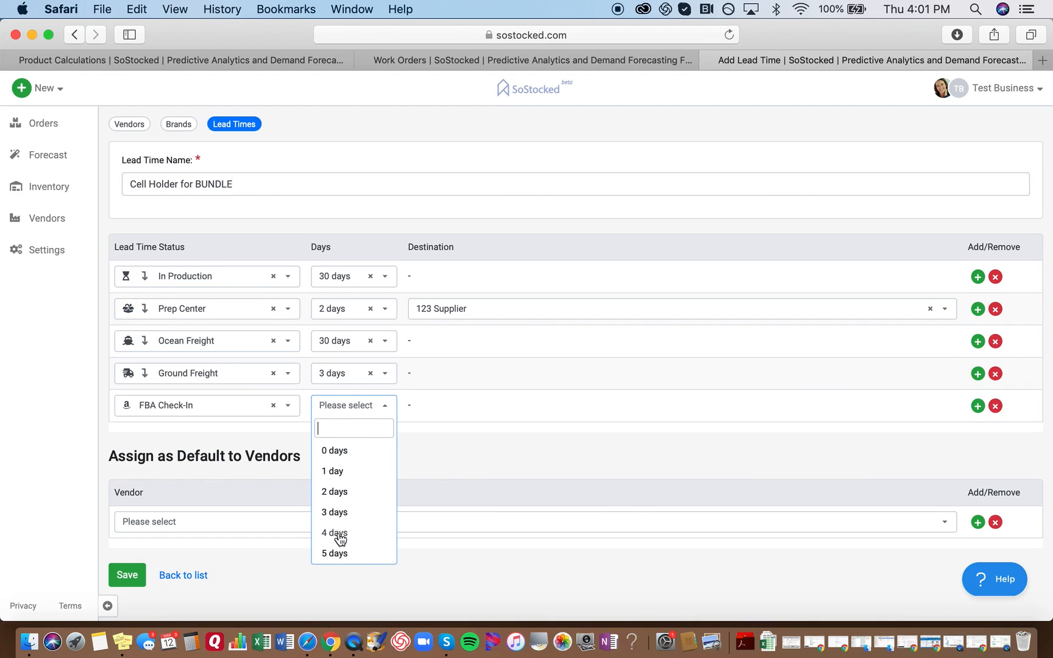
left_click(336, 555)
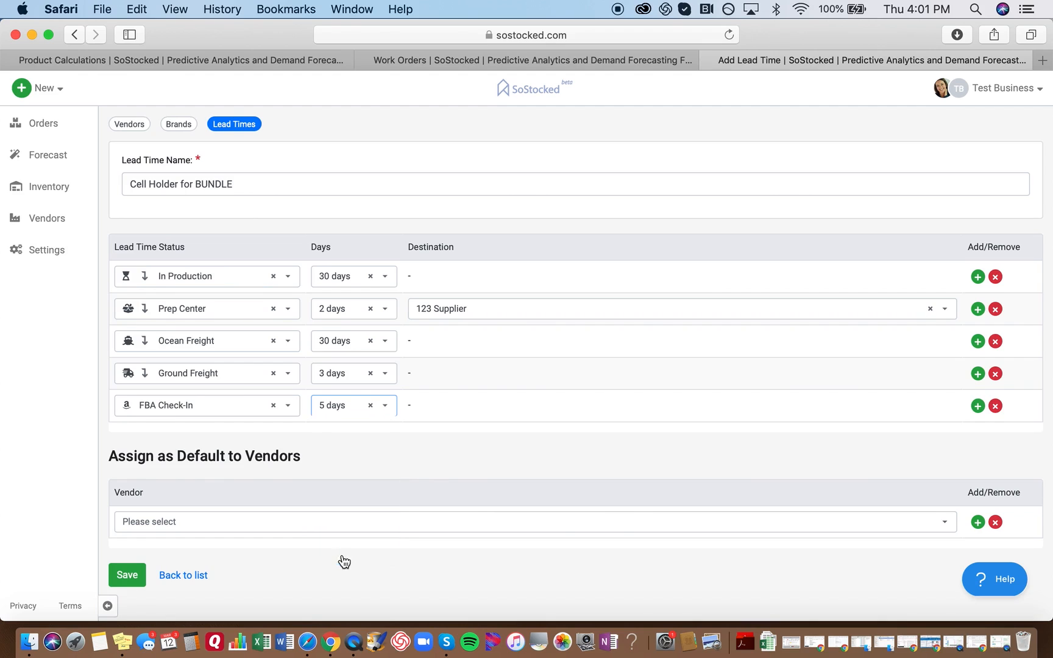
left_click(129, 577)
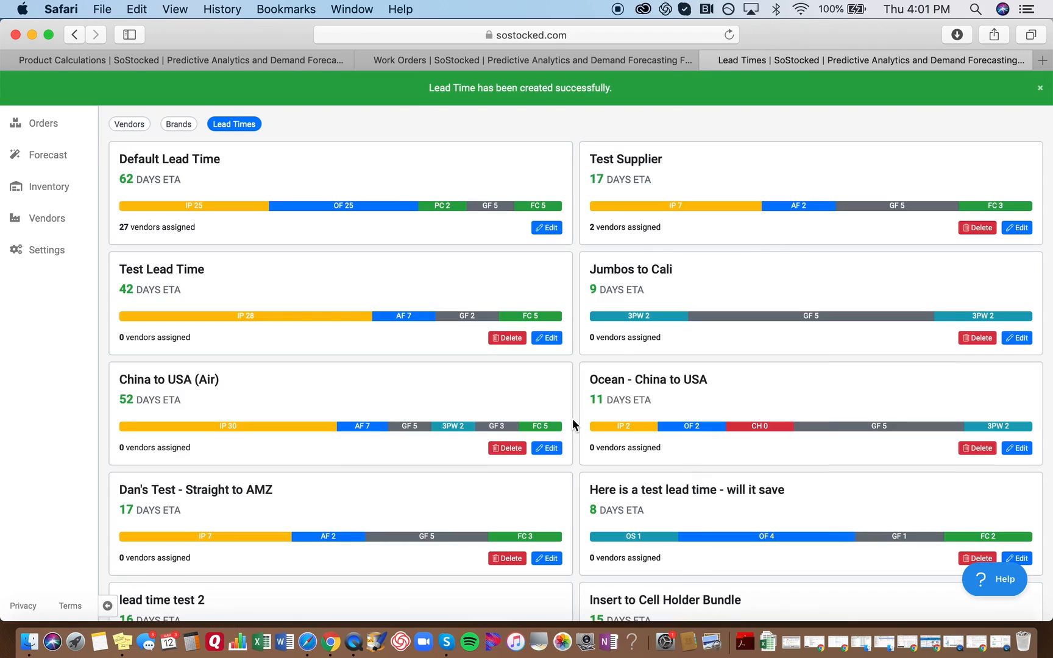
scroll(565, 449, "down", 5)
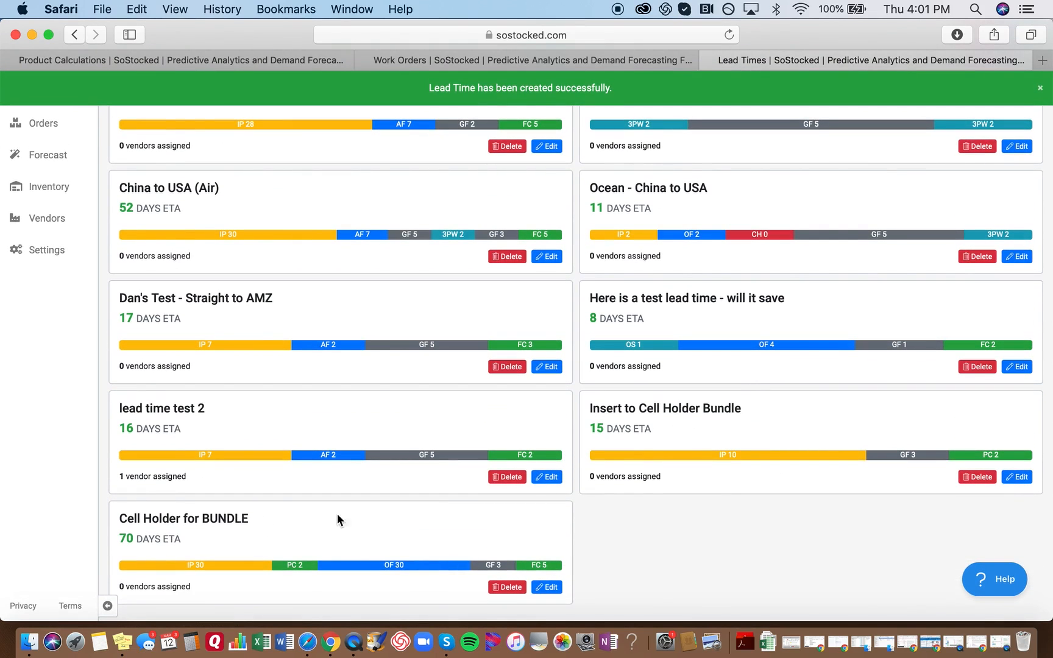
In the inventory products, expand the components of Cell Holder BUNDLE and open Cell Holder 2 and Insert in separate browser tabs.
left_click(252, 61)
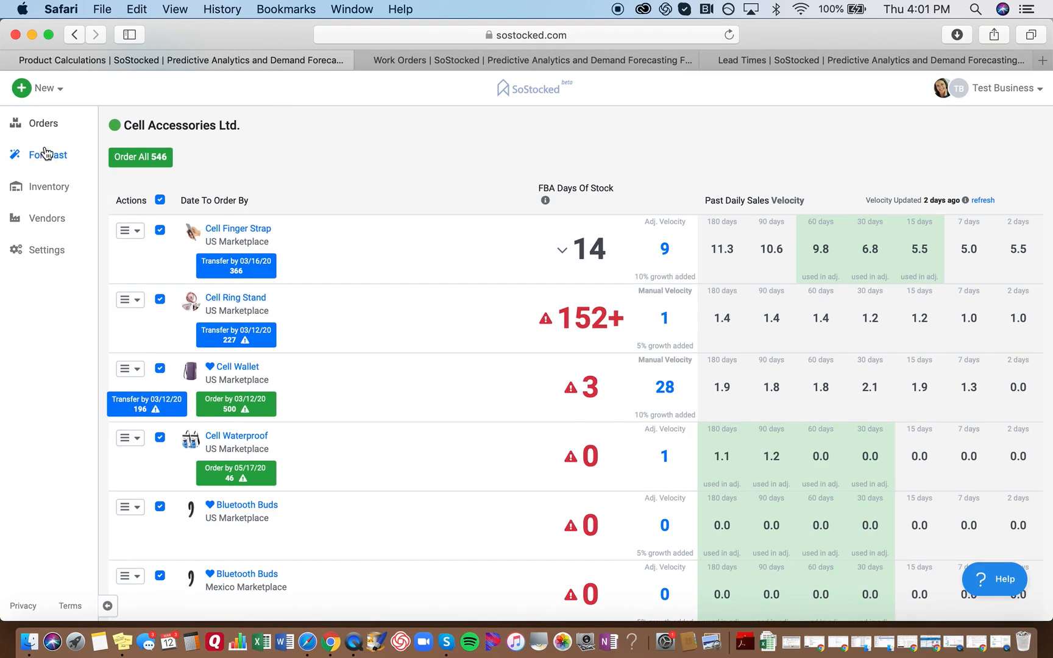
left_click(43, 197)
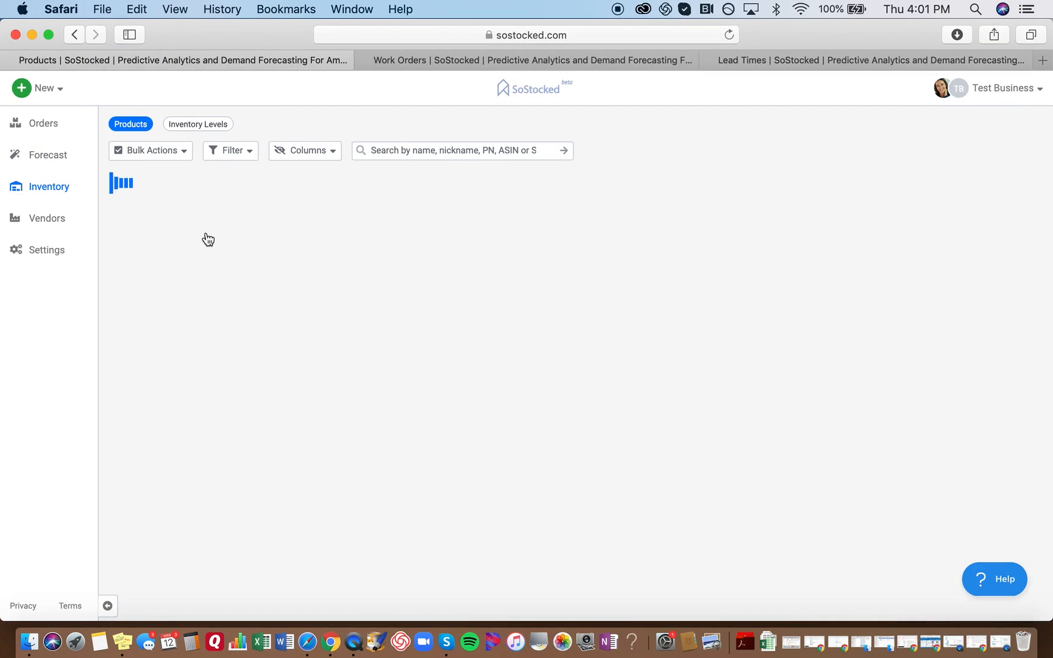
scroll(253, 350, "down", 10)
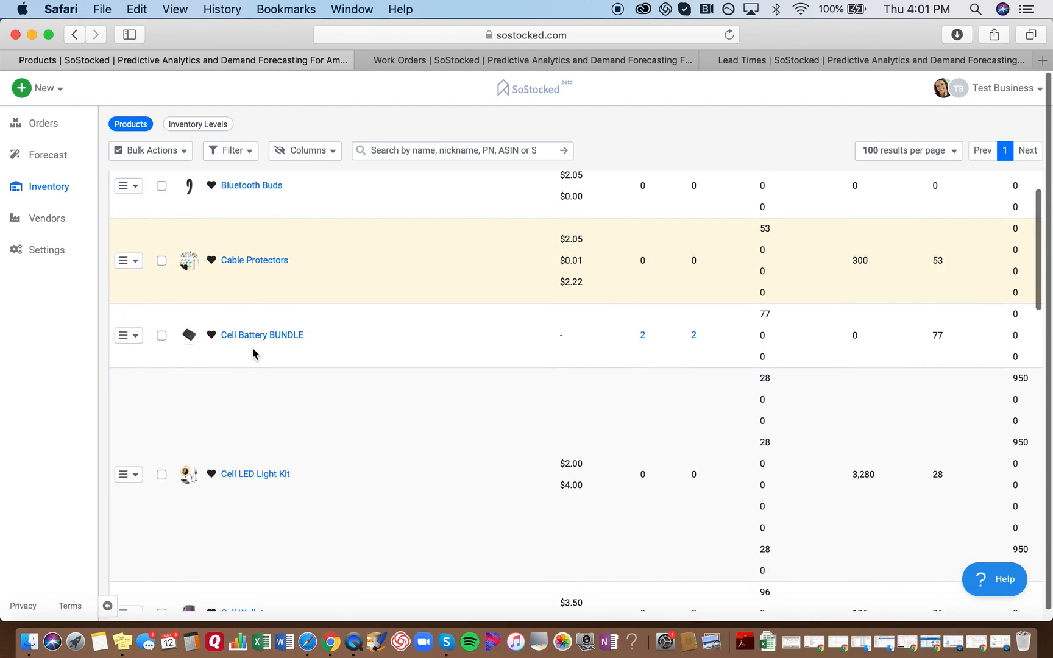
scroll(253, 354, "down", 1)
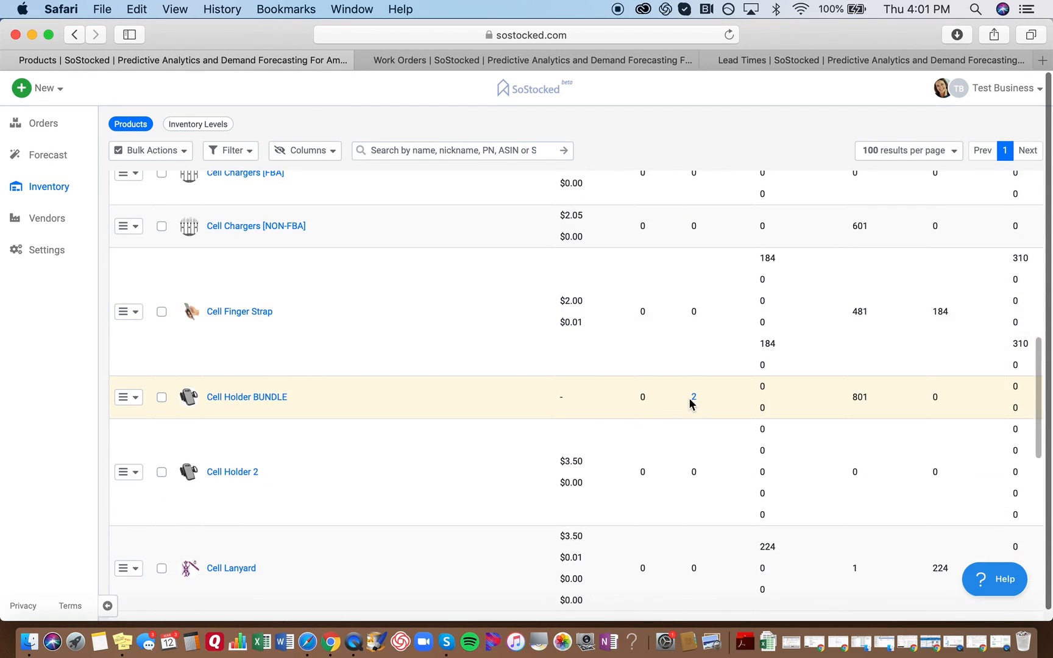
left_click(693, 398)
left_click(231, 473, "super")
left_click(220, 540, "super")
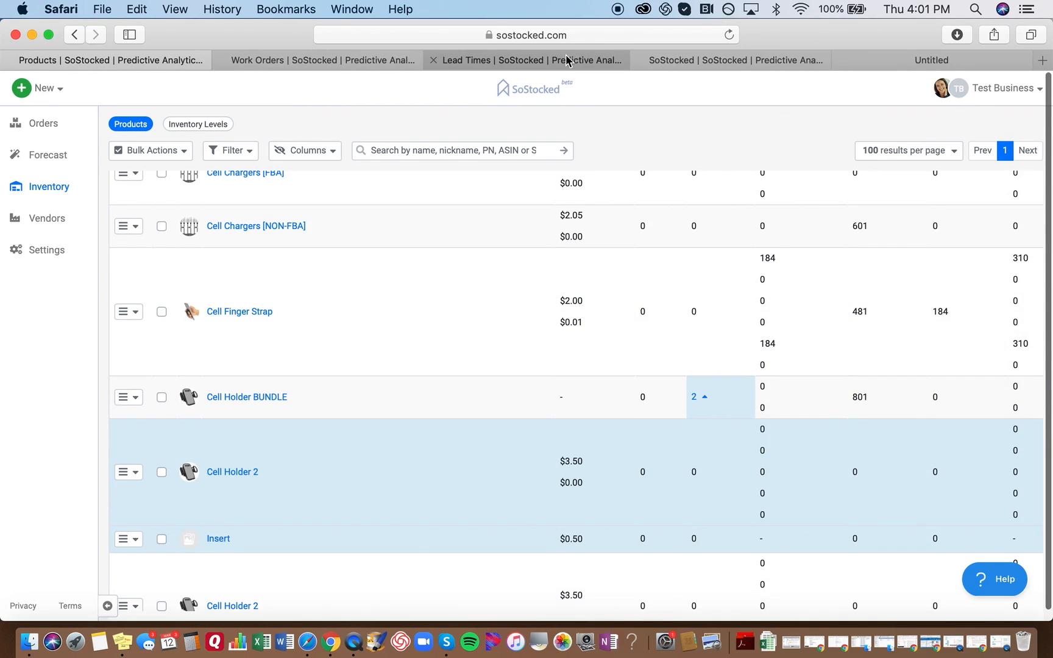
Assign the 70 days - Cell Holder for BUNDLE lead time to Cell Holder 2, save the product and close its tab.
left_click(691, 67)
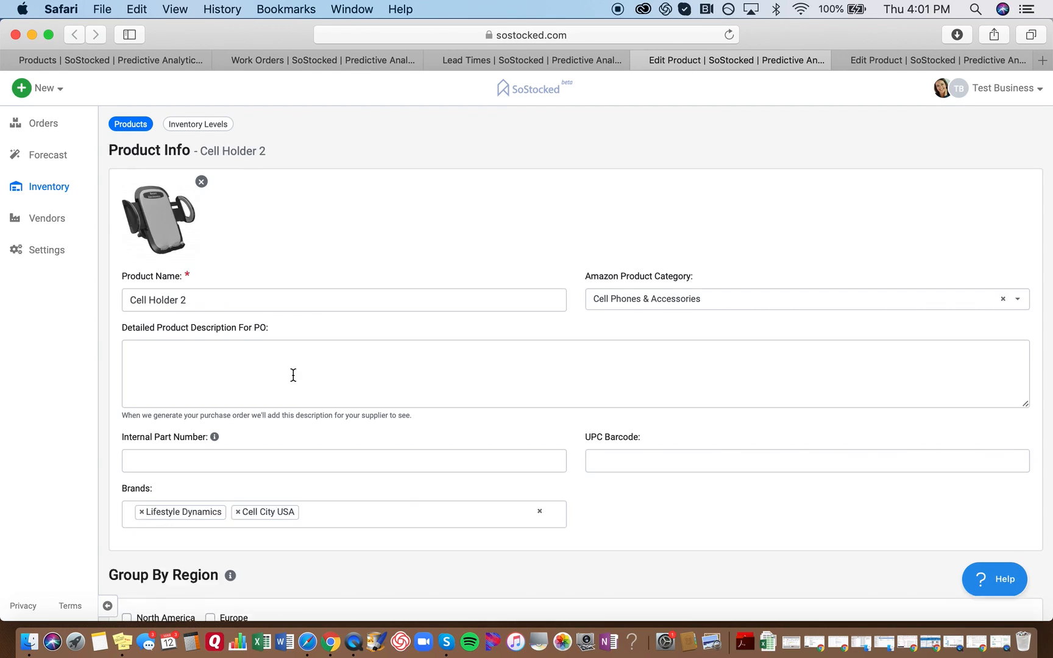
scroll(293, 375, "down", 5)
scroll(293, 375, "down", 15)
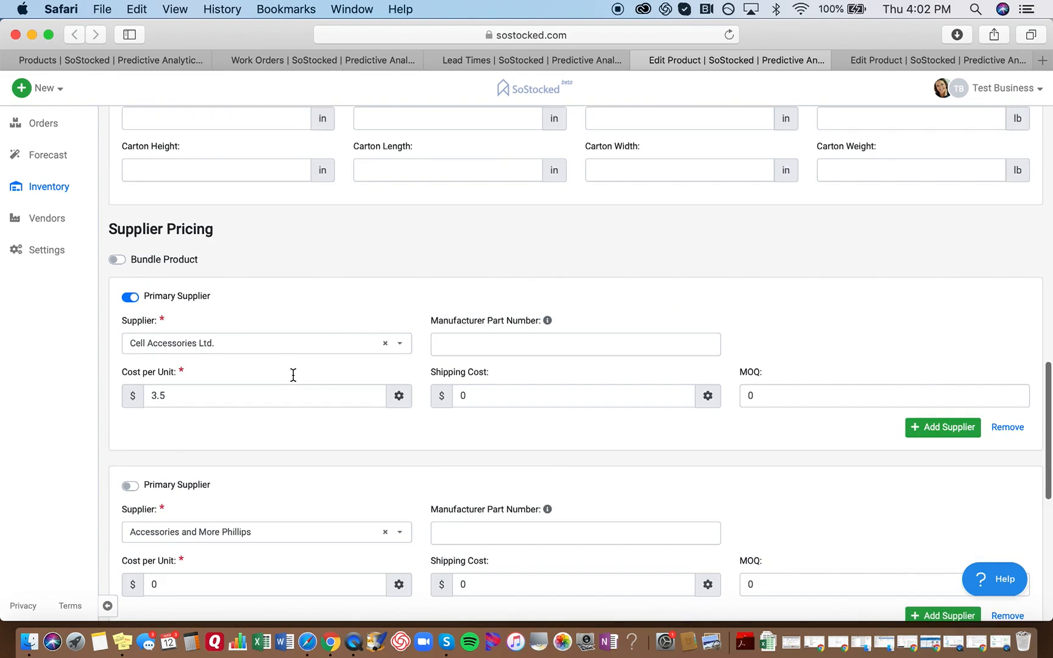
scroll(293, 381, "down", 6)
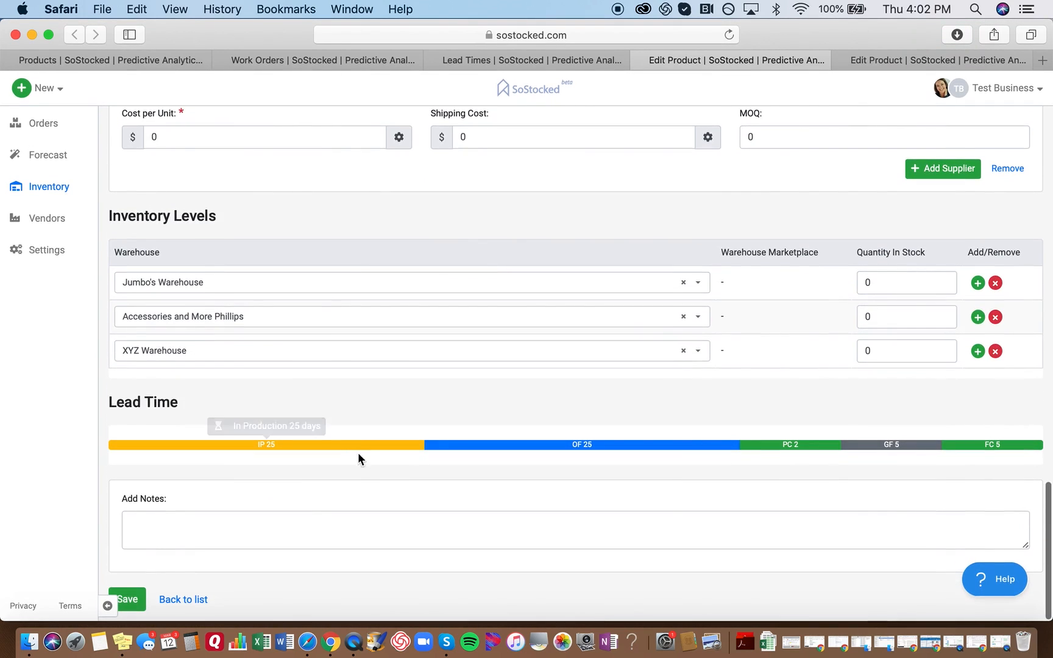
left_click(360, 452)
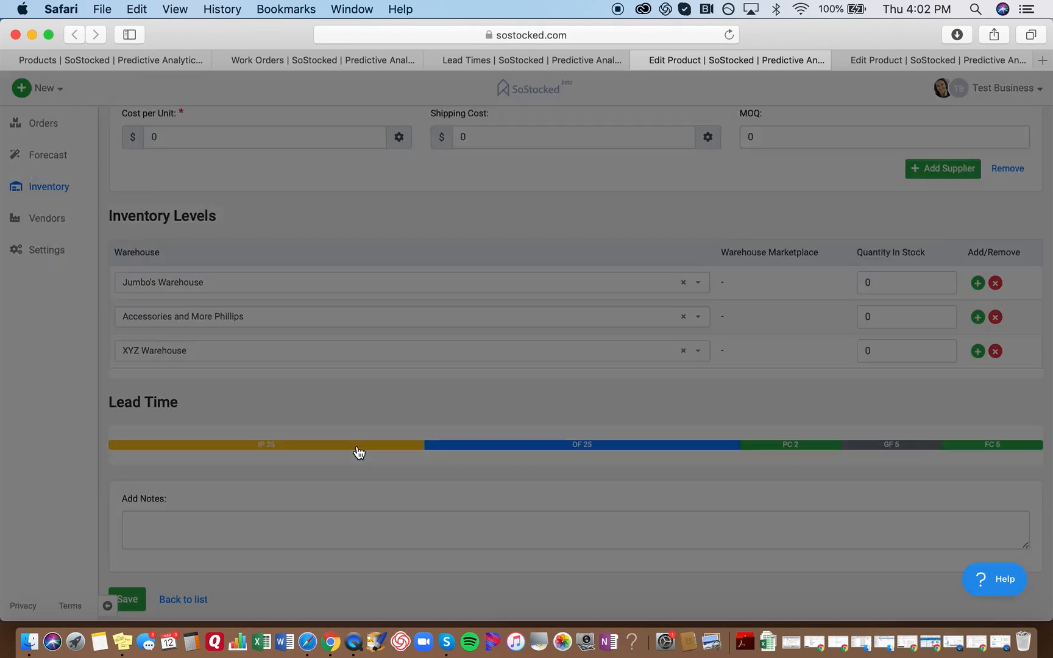
left_click(863, 110)
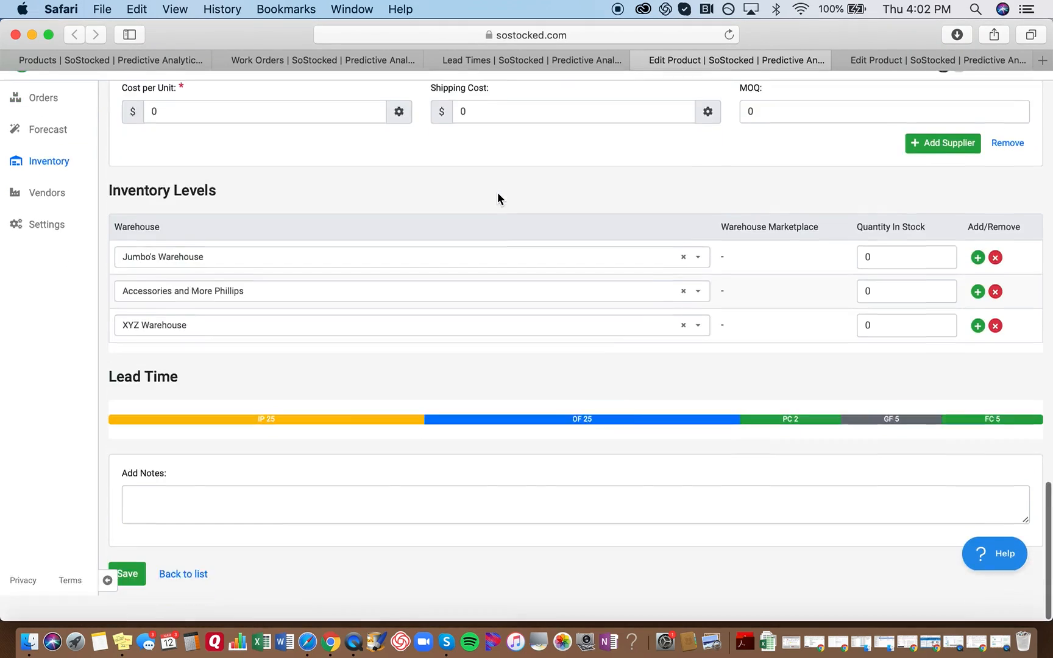
left_click(419, 445)
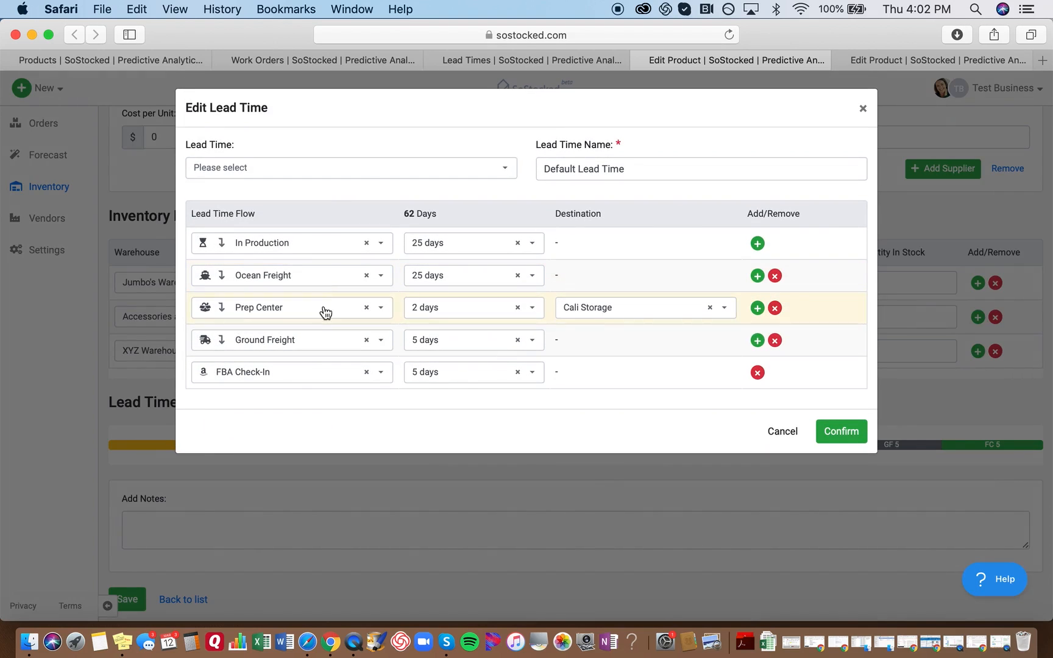
left_click(360, 172)
scroll(317, 266, "down", 4)
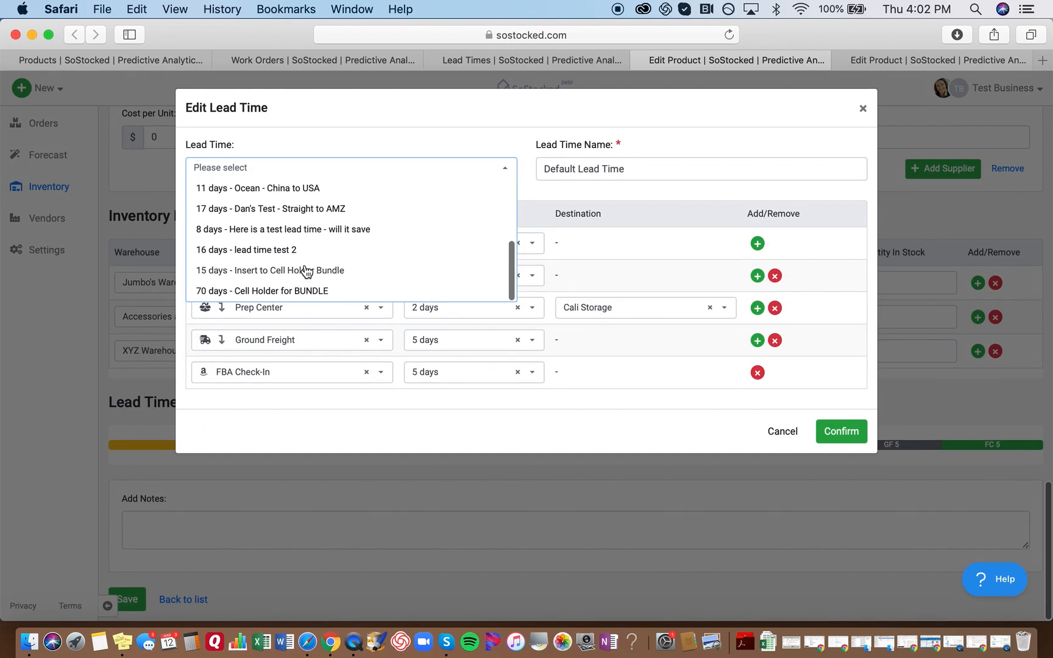
left_click(259, 291)
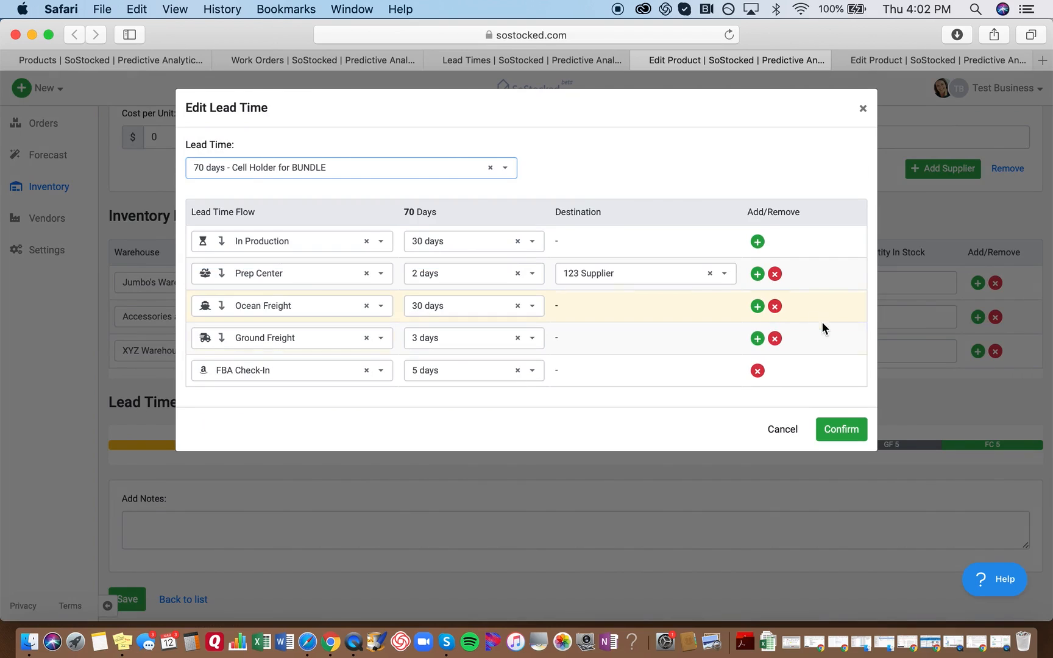
left_click(844, 430)
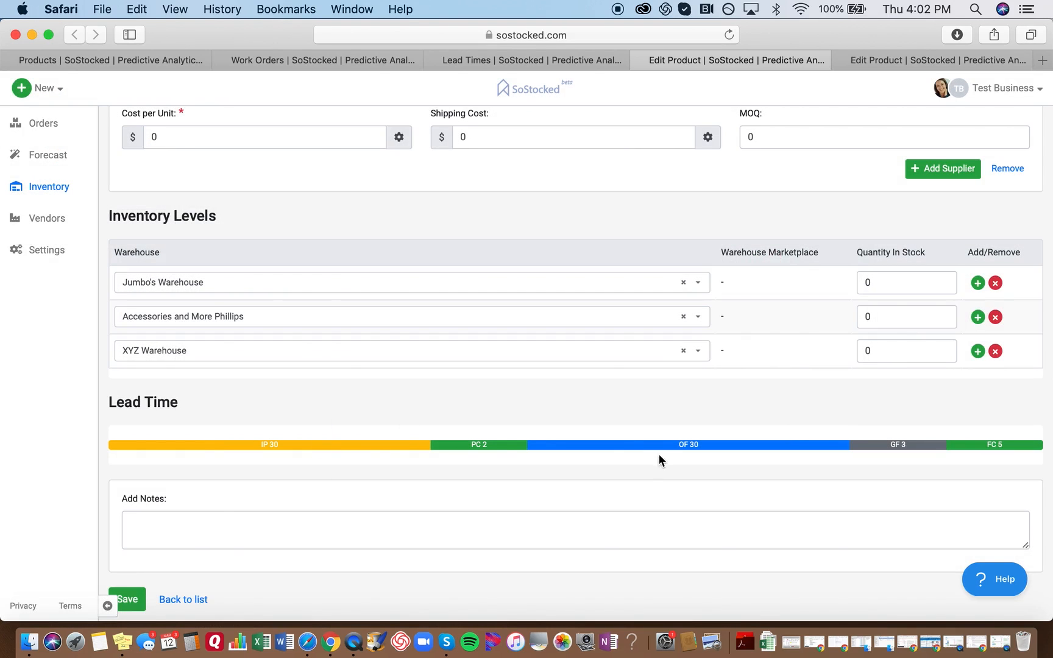
mouse_move(464, 445)
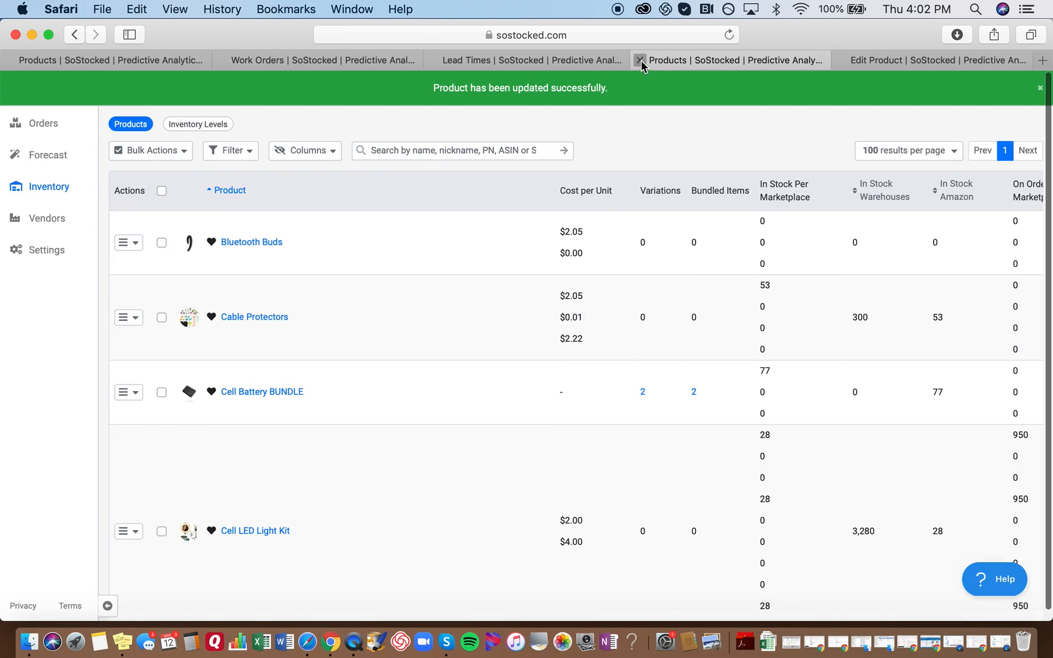
left_click(640, 60)
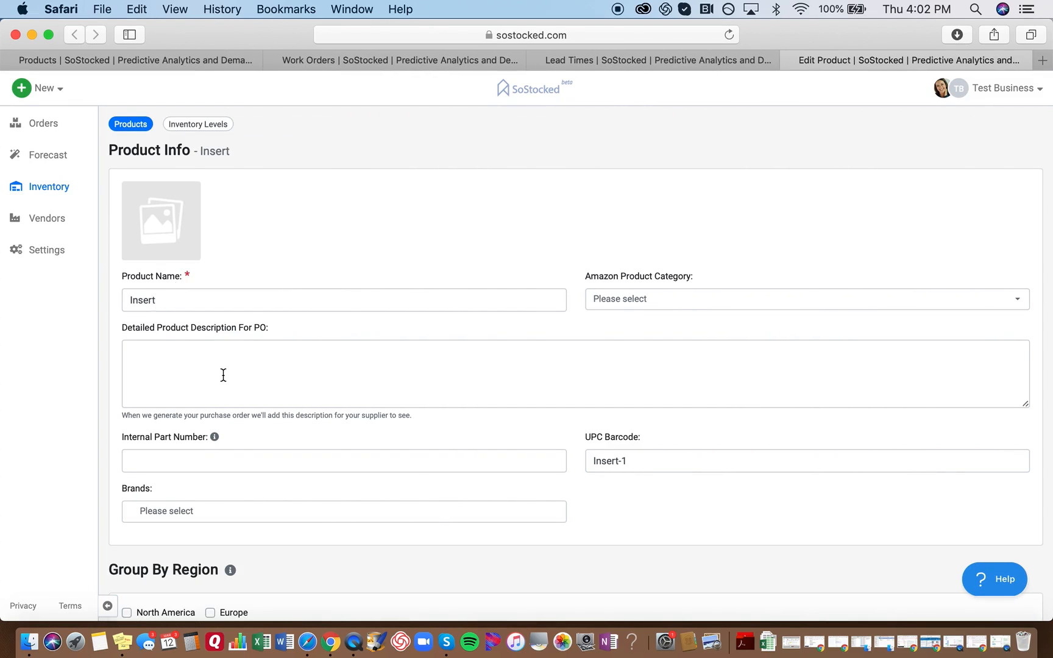
Assign the 15 days - Insert to Cell Holder Bundle lead time to the Insert product and save it.
scroll(223, 374, "down", 10)
left_click(390, 445)
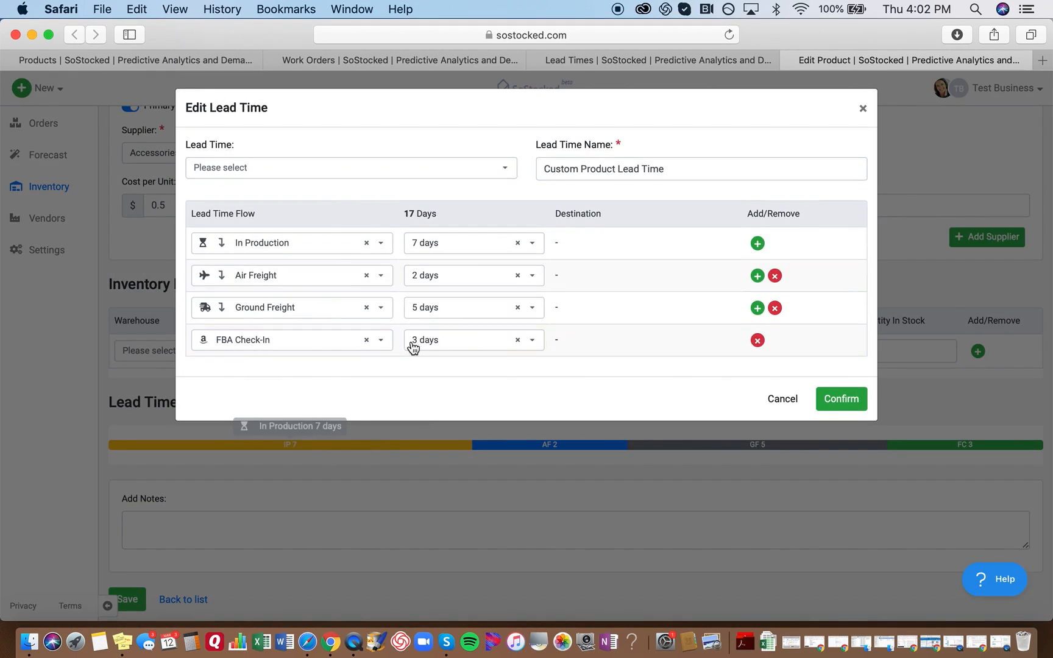
left_click(312, 177)
scroll(286, 275, "down", 8)
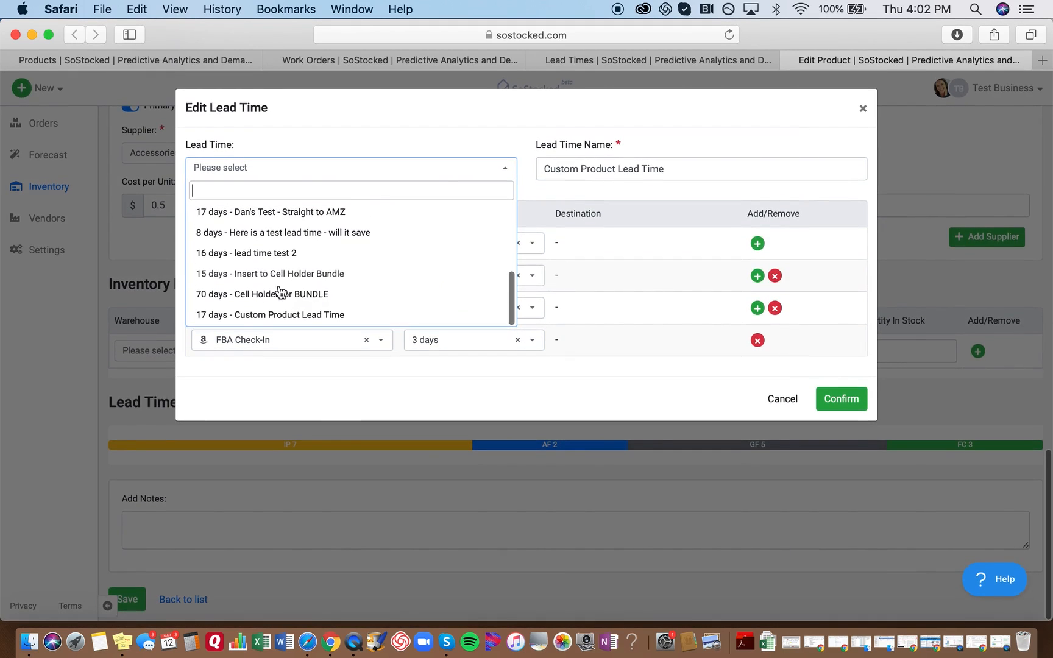
left_click(268, 274)
left_click(837, 366)
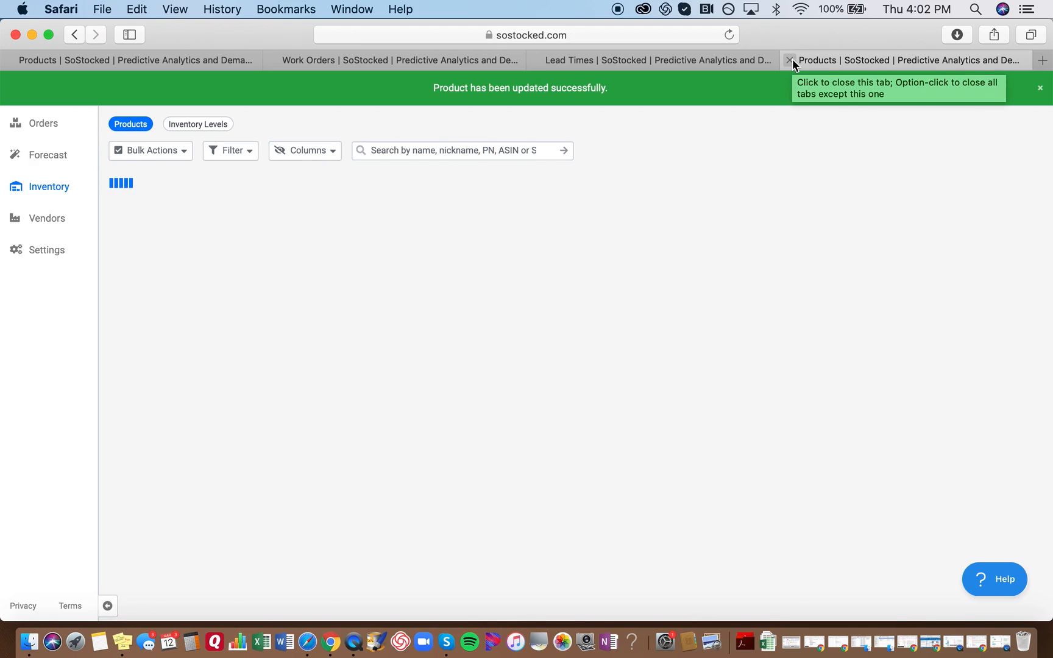
Close the Lead Times tab and the extra Products tab, and return to the original inventory product list.
left_click(538, 59)
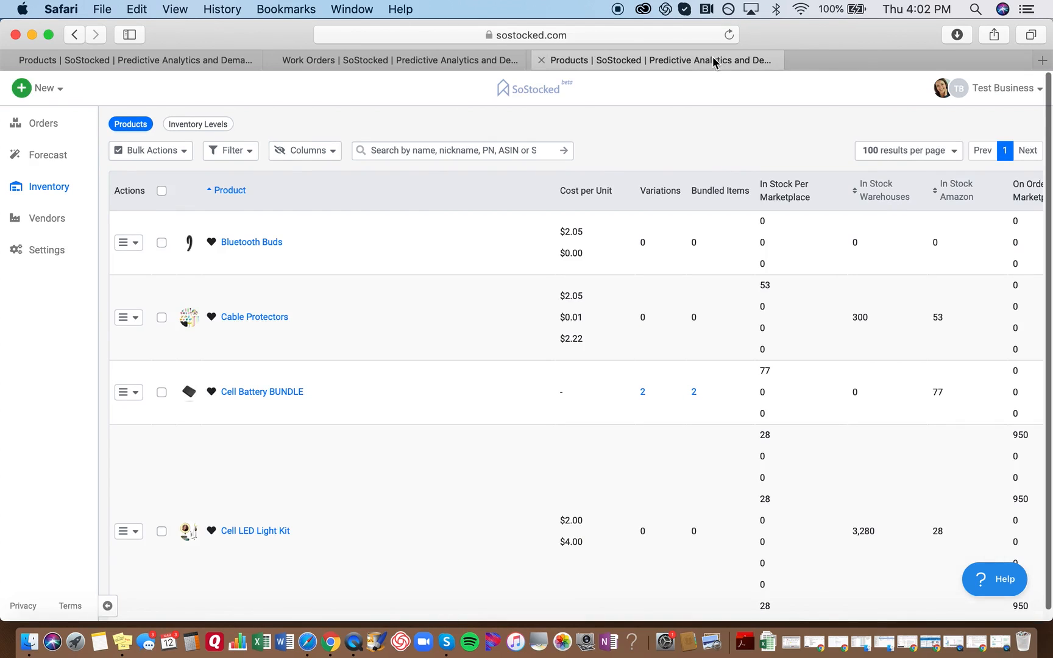
left_click(542, 58)
left_click(326, 59)
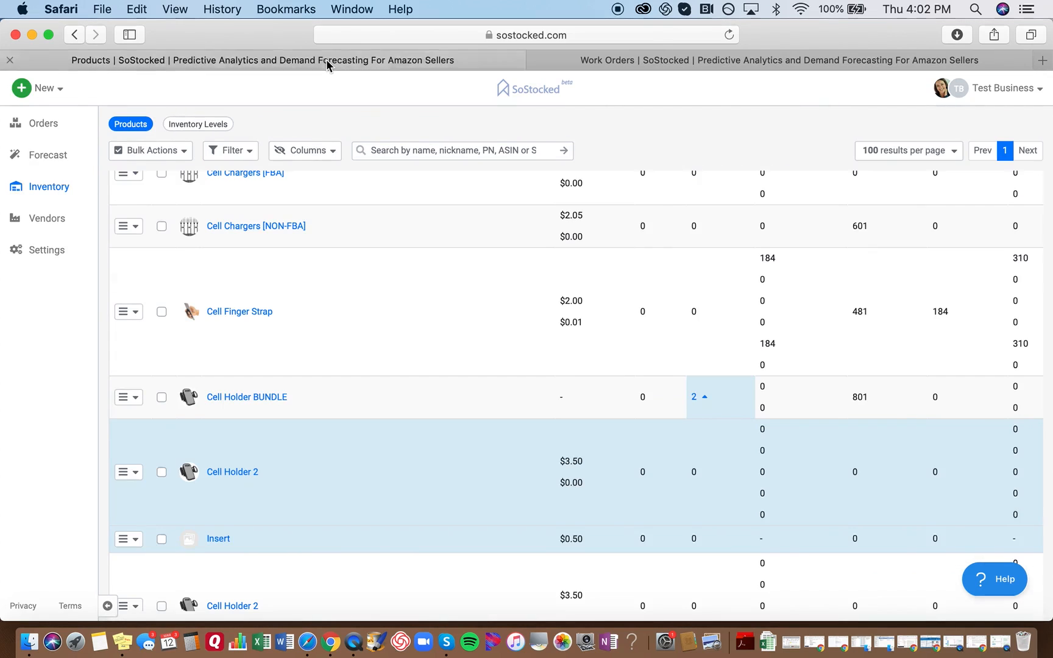
In the forecast algorithm view, dismiss the inventory warning, search for "bundle" and filter to All Forecasts.
left_click(46, 157)
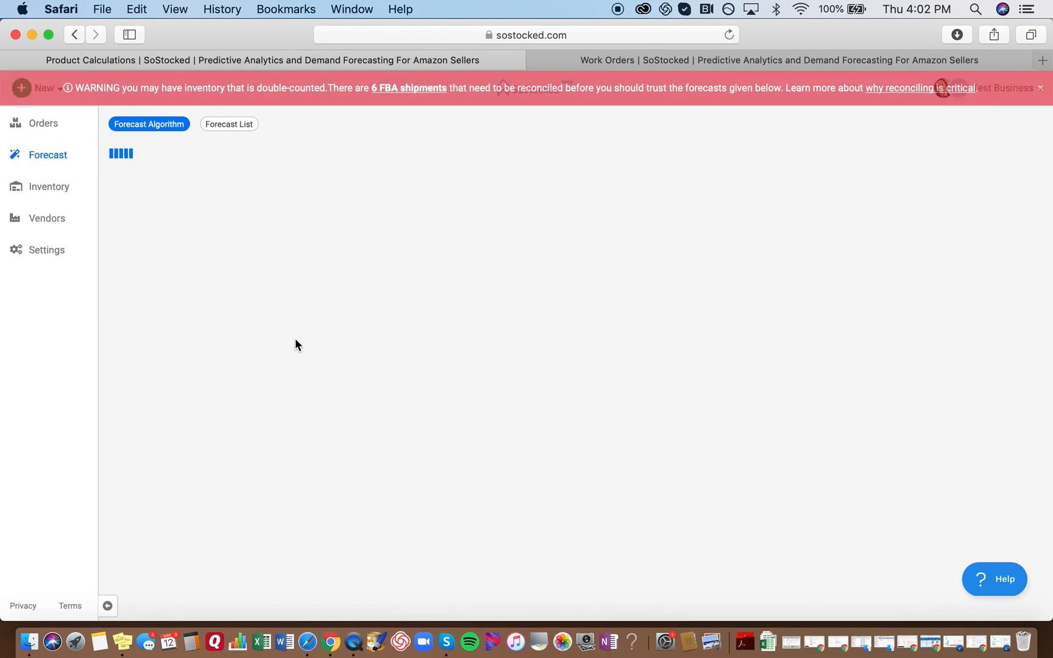
left_click(1041, 87)
scroll(539, 313, "down", 2)
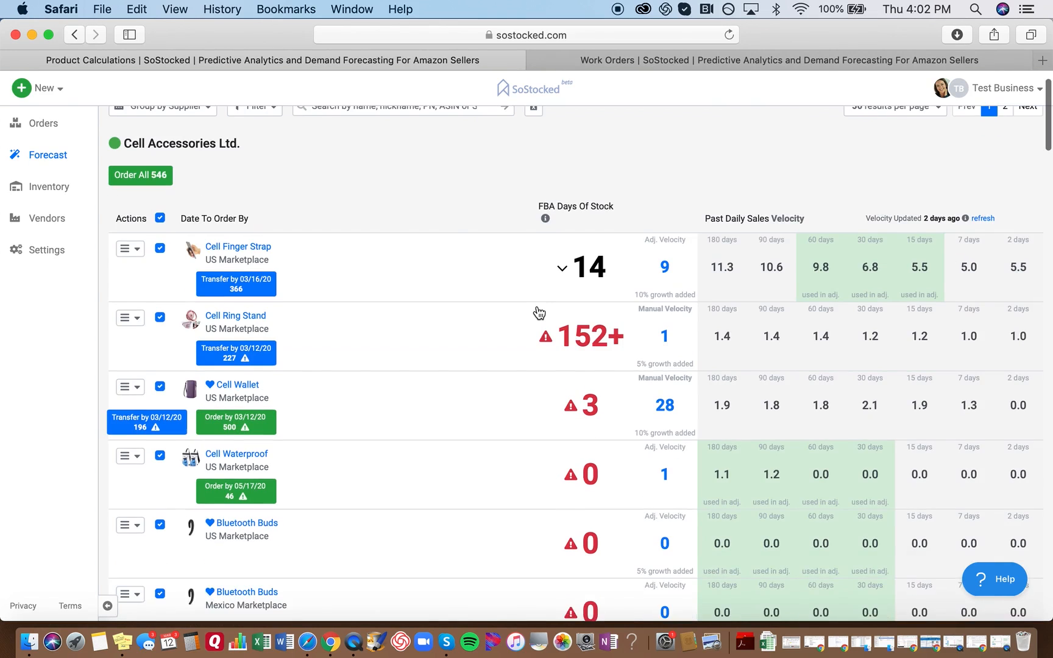
scroll(536, 308, "up", 2)
left_click(378, 152)
type("bundle")
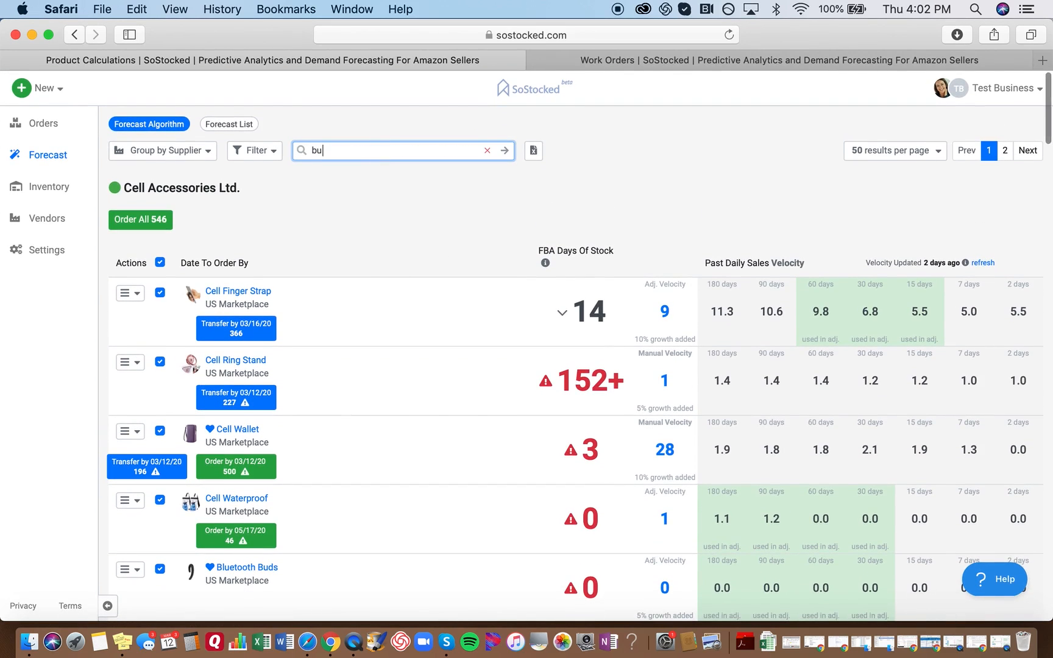
key("Return")
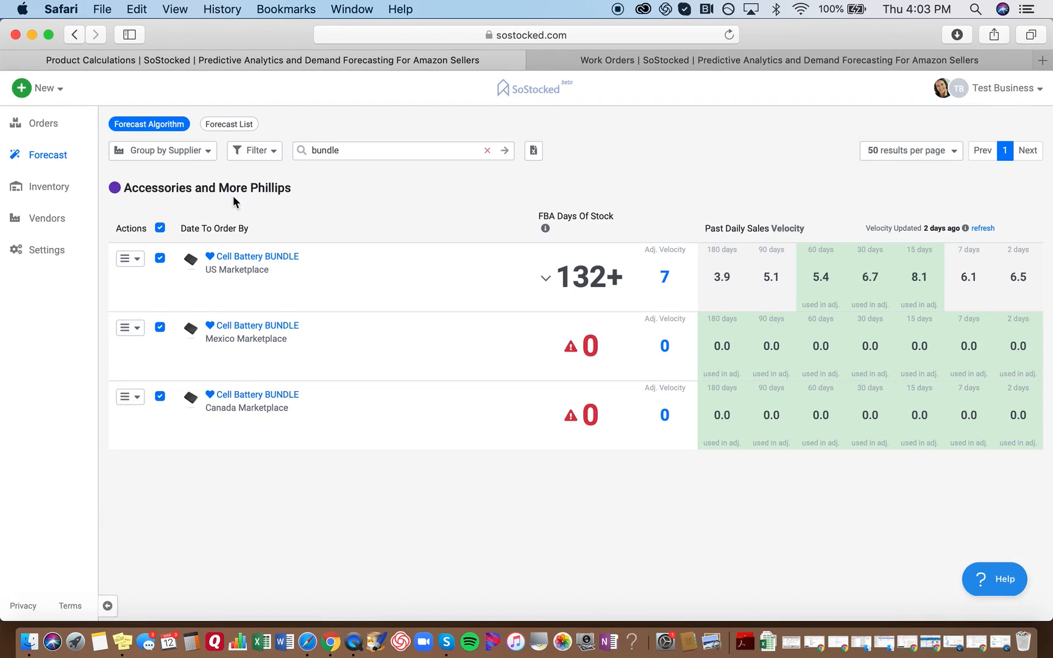
left_click(255, 153)
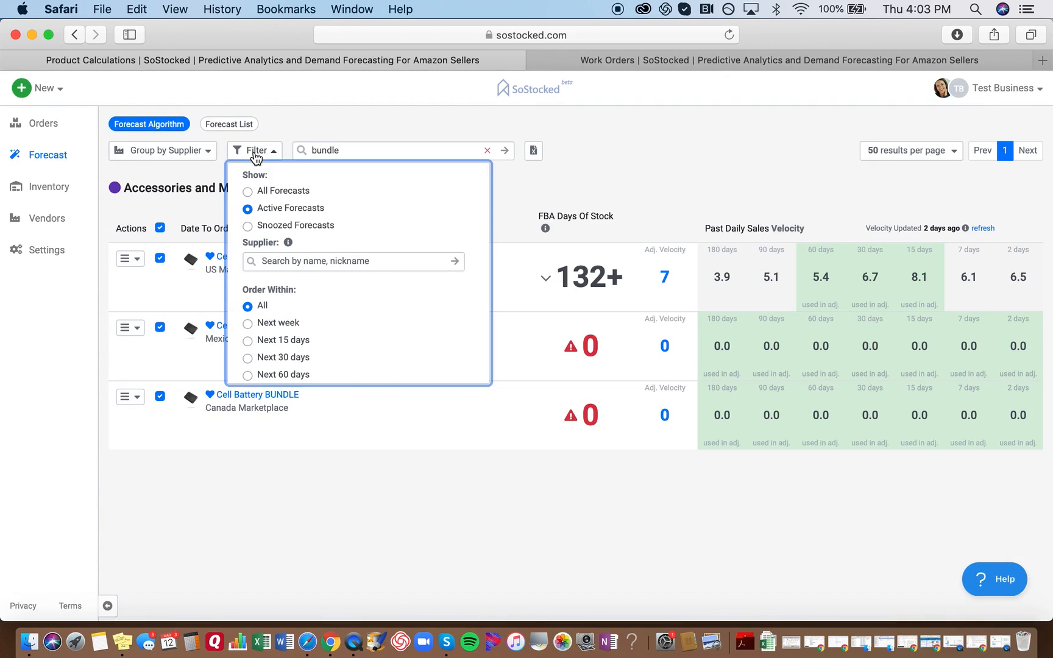
left_click(248, 192)
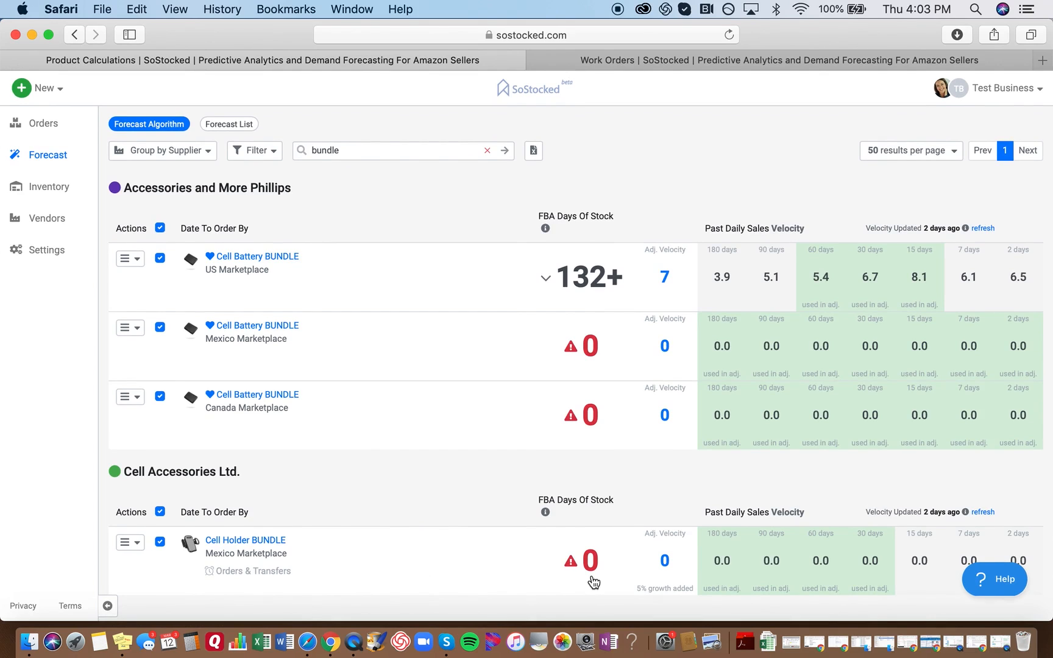
Set a manual velocity of 30 for Cell Holder BUNDLE in the Mexico Marketplace and apply it to this forecast only.
left_click(661, 567)
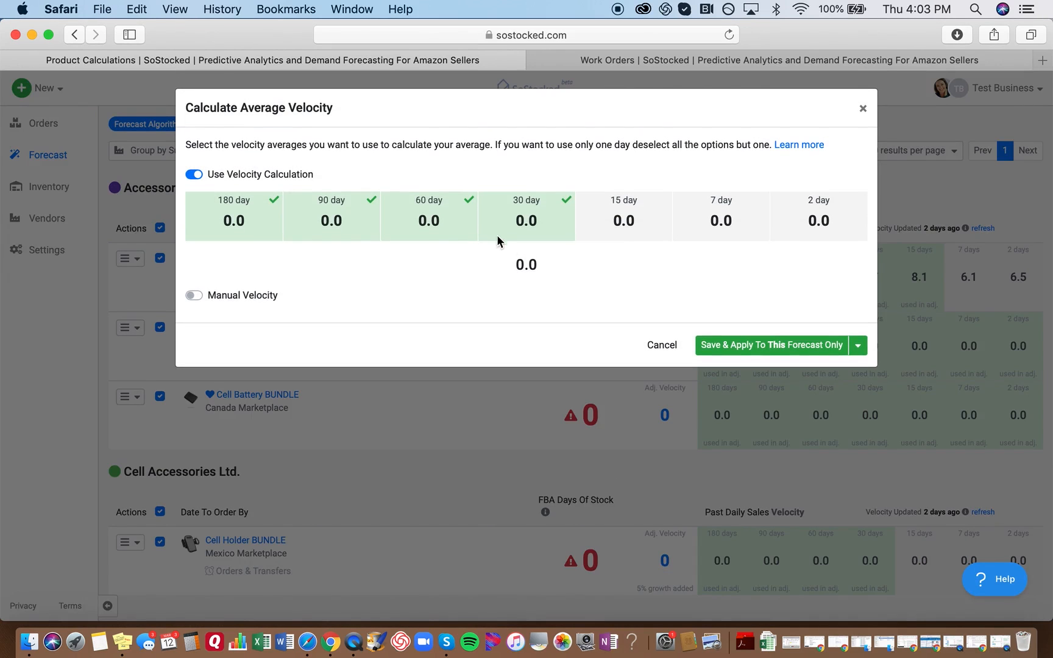
left_click(194, 296)
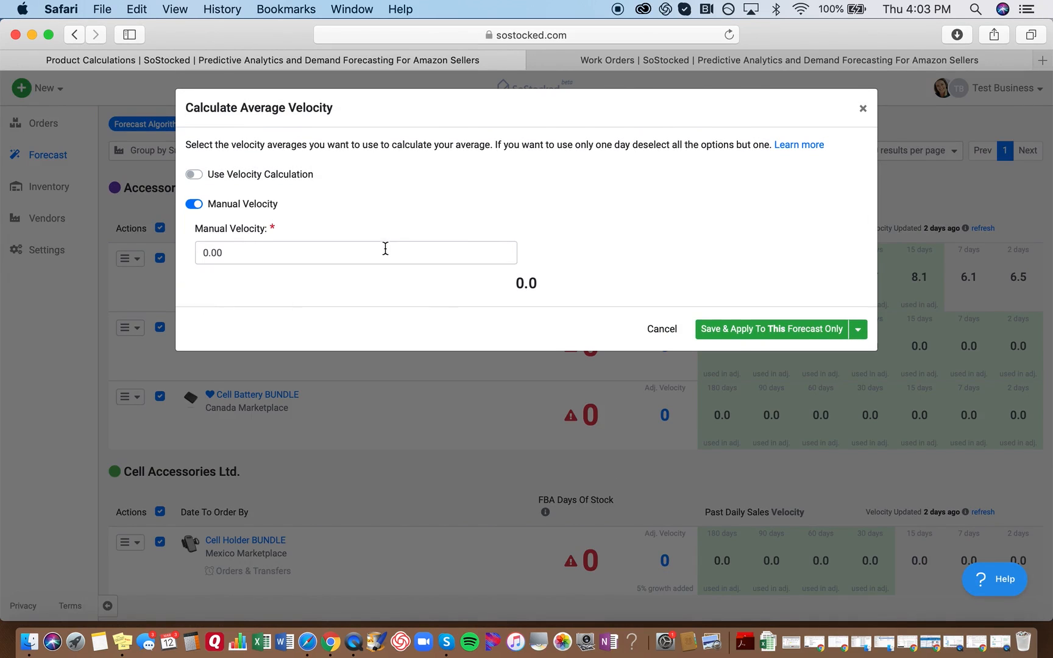
left_click_drag(385, 249, 120, 237)
type("30")
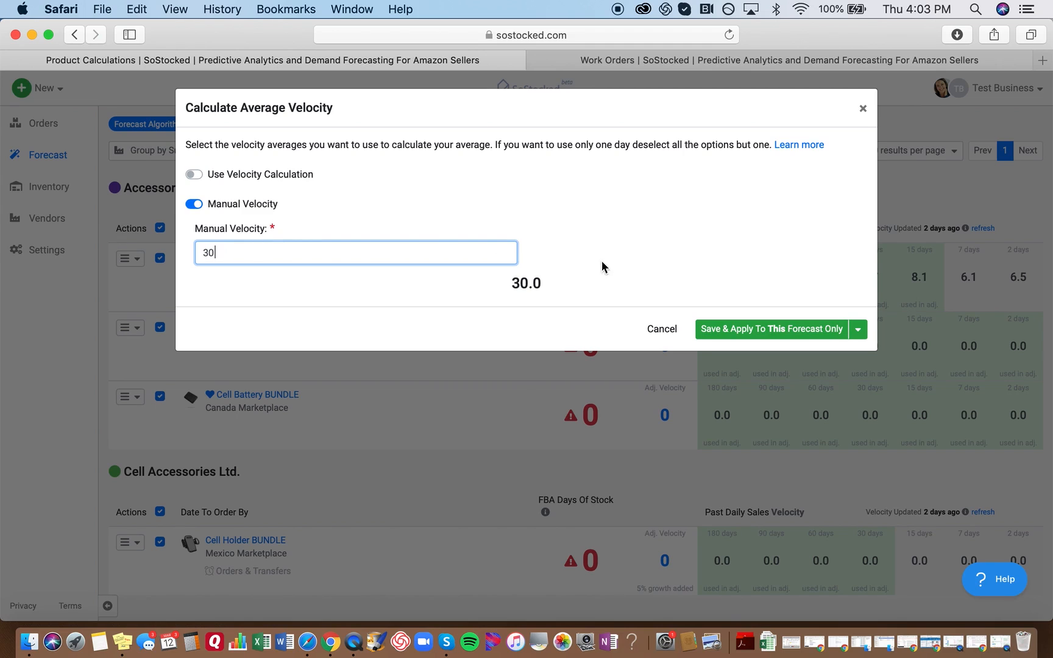
left_click(820, 331)
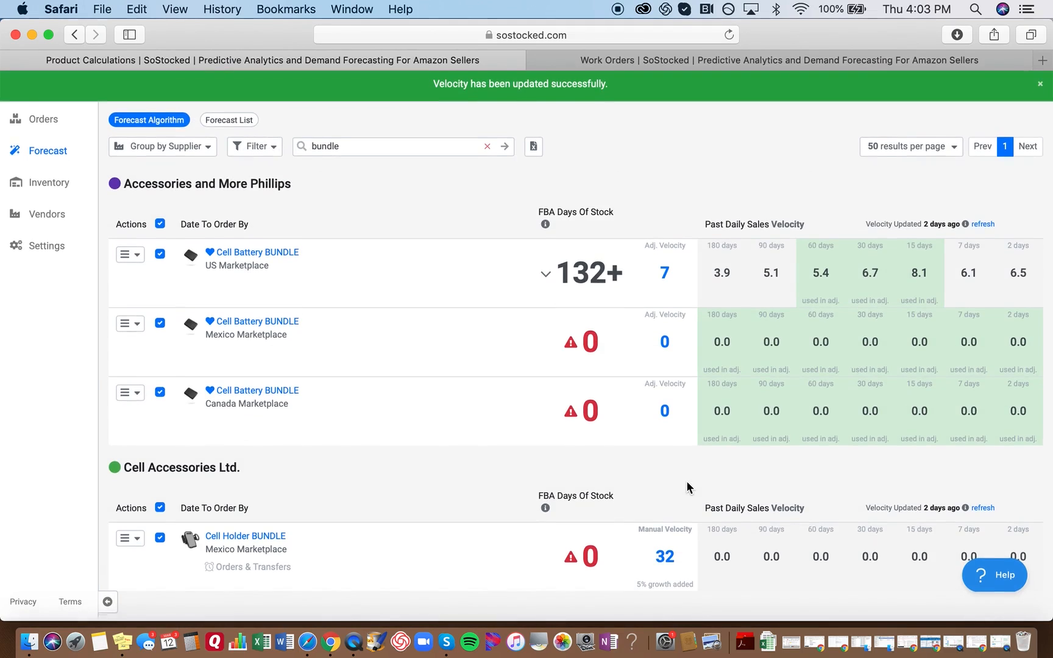
mouse_move(902, 583)
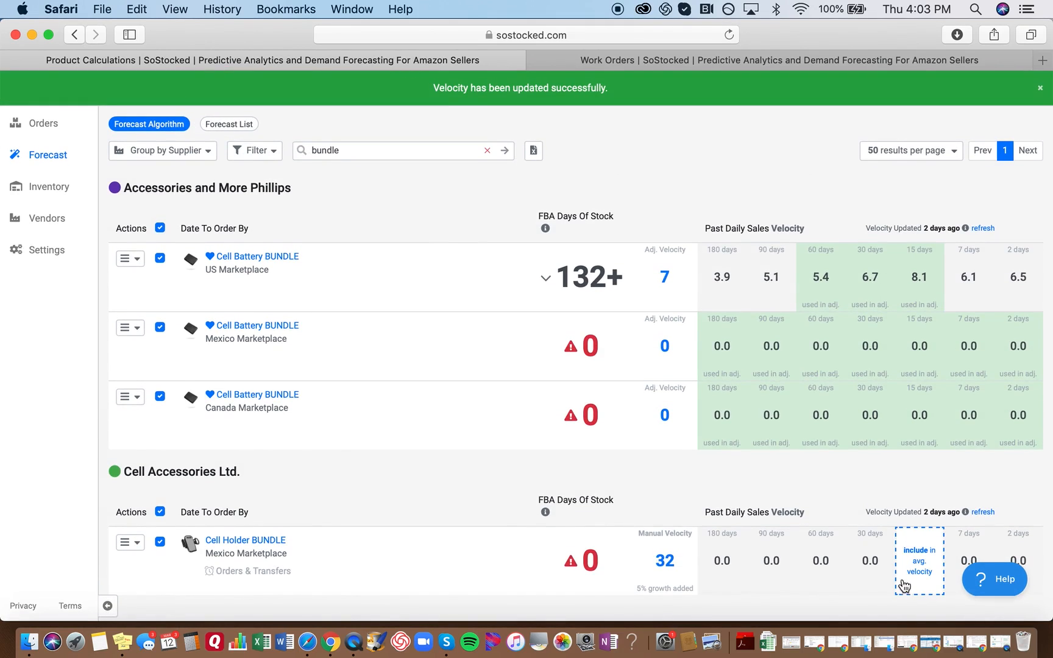
Expand the Cell Holder BUNDLE Mexico forecast and cancel its permanent snoozes for orders and transfers.
left_click(590, 562)
scroll(592, 575, "down", 2)
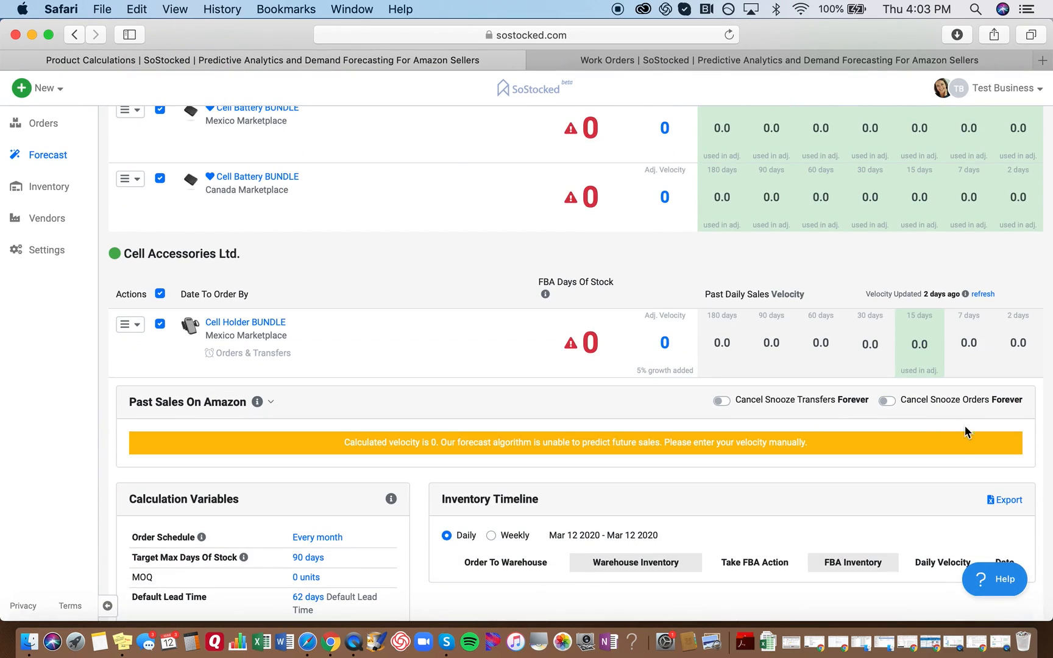
left_click(883, 401)
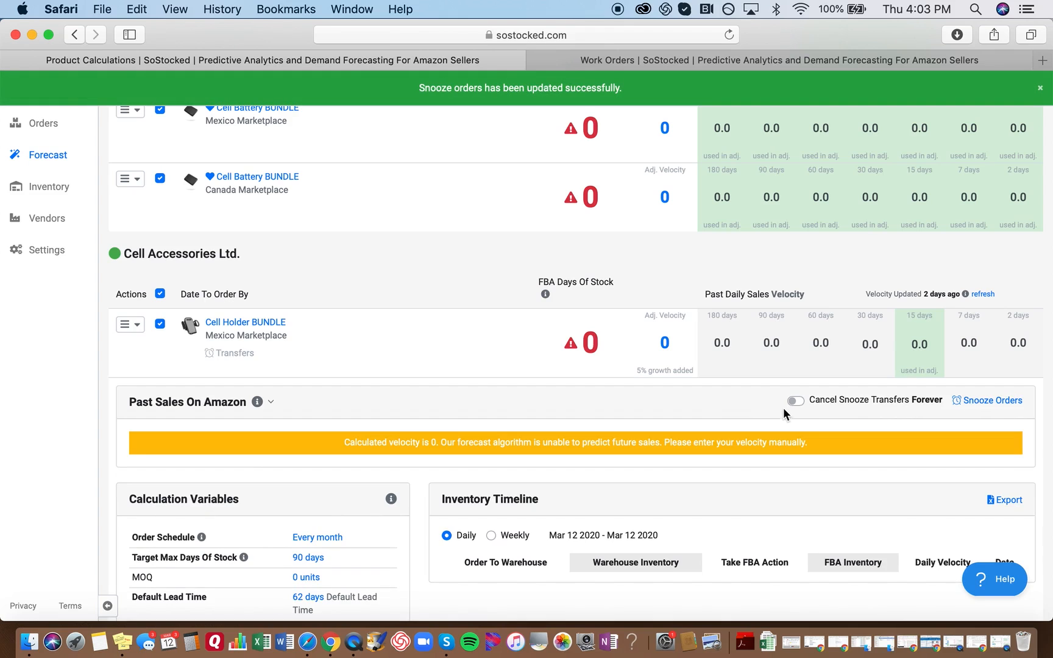
left_click(791, 401)
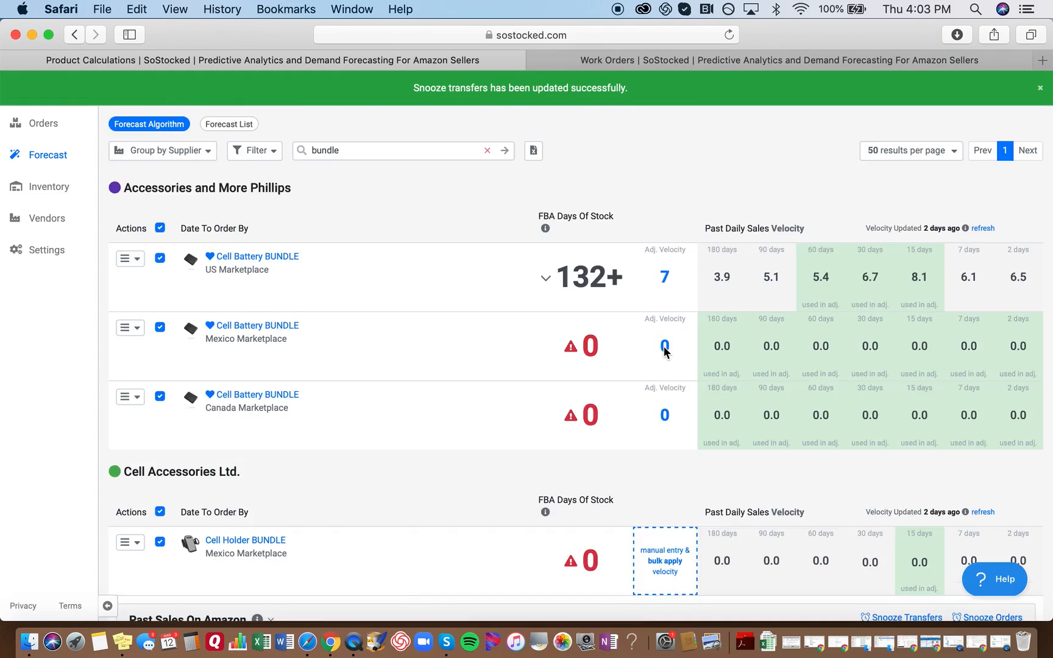
Switch the unsnoozed Cell Holder BUNDLE forecast back to manual velocity, enter 30 and save it.
left_click(664, 348)
left_click(244, 297)
left_click(210, 254)
type("30")
left_click(761, 332)
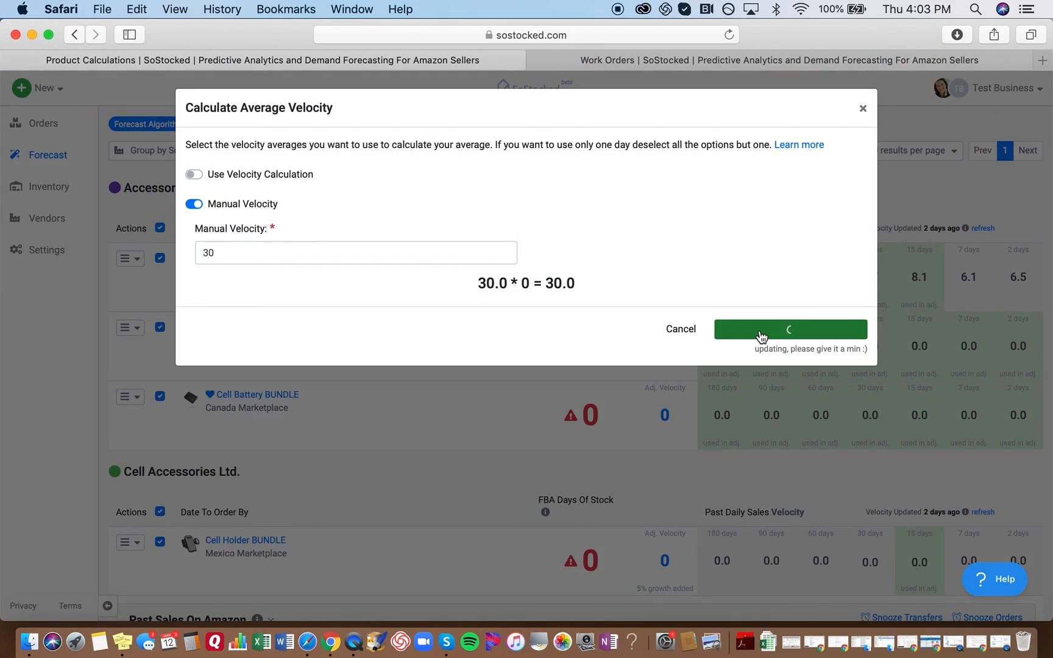
Start a purchase order from the recommended order of 3,935 units for Cell Holder BUNDLE in the Mexico Marketplace.
scroll(731, 376, "down", 5)
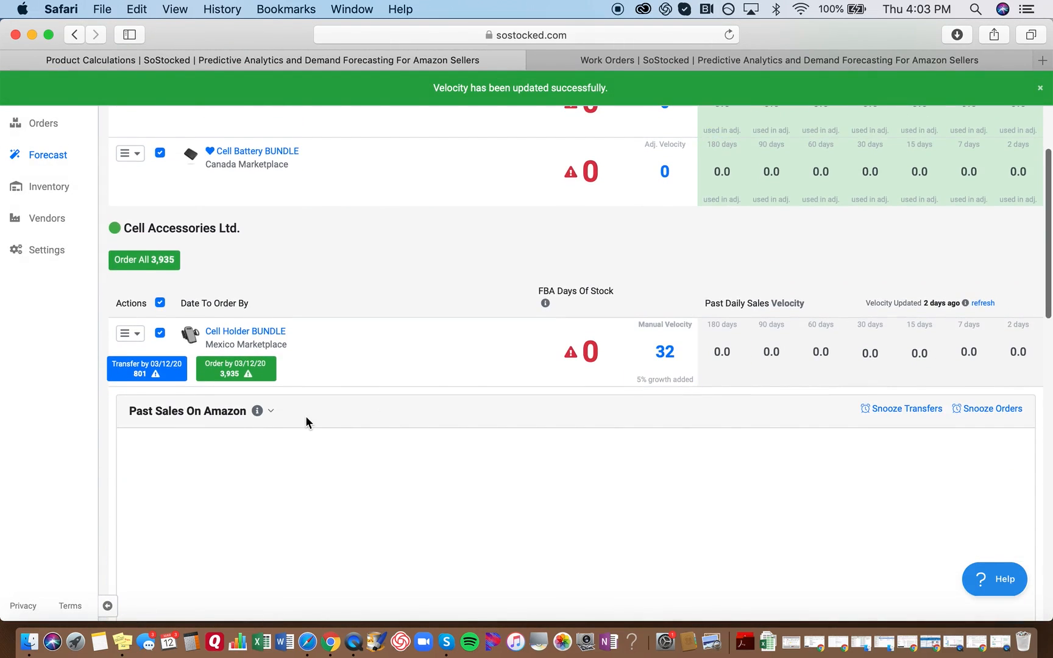
scroll(308, 421, "down", 2)
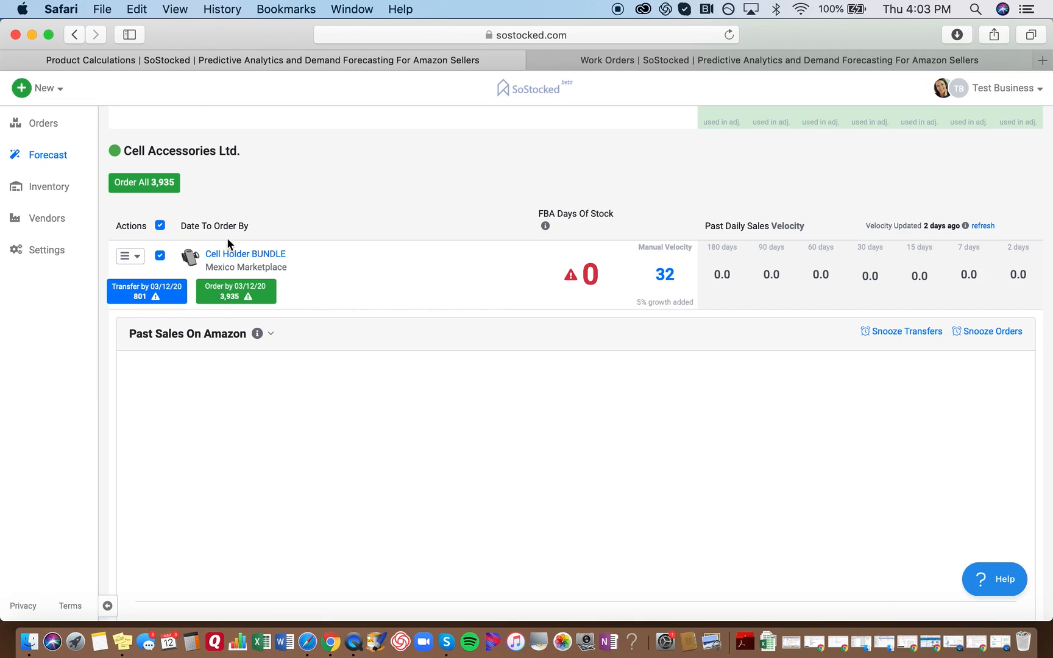
left_click(228, 297)
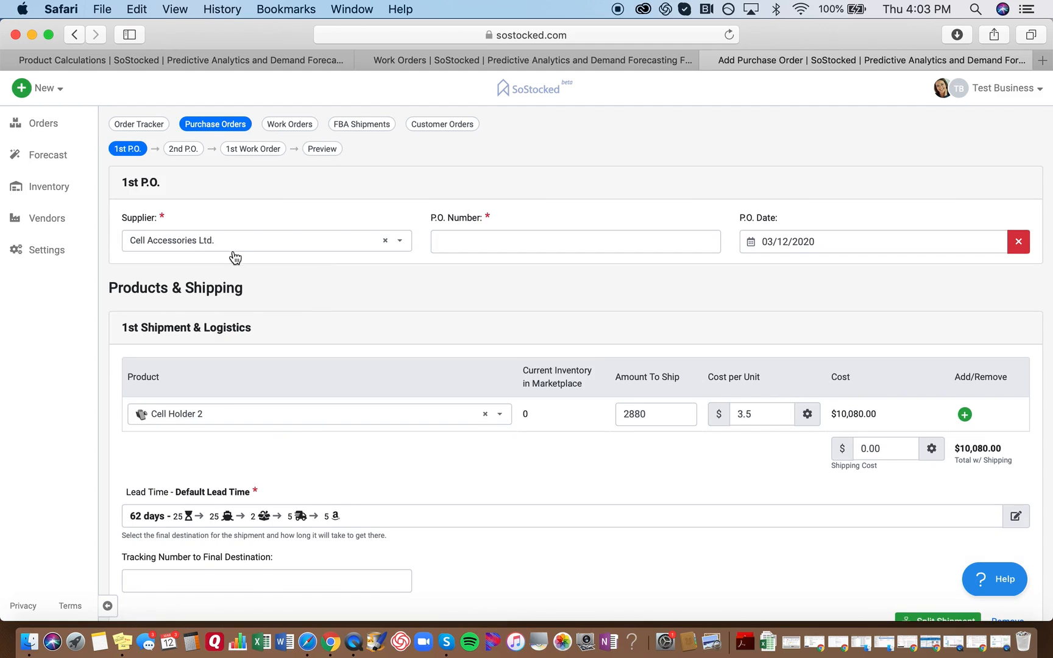
scroll(198, 312, "down", 1)
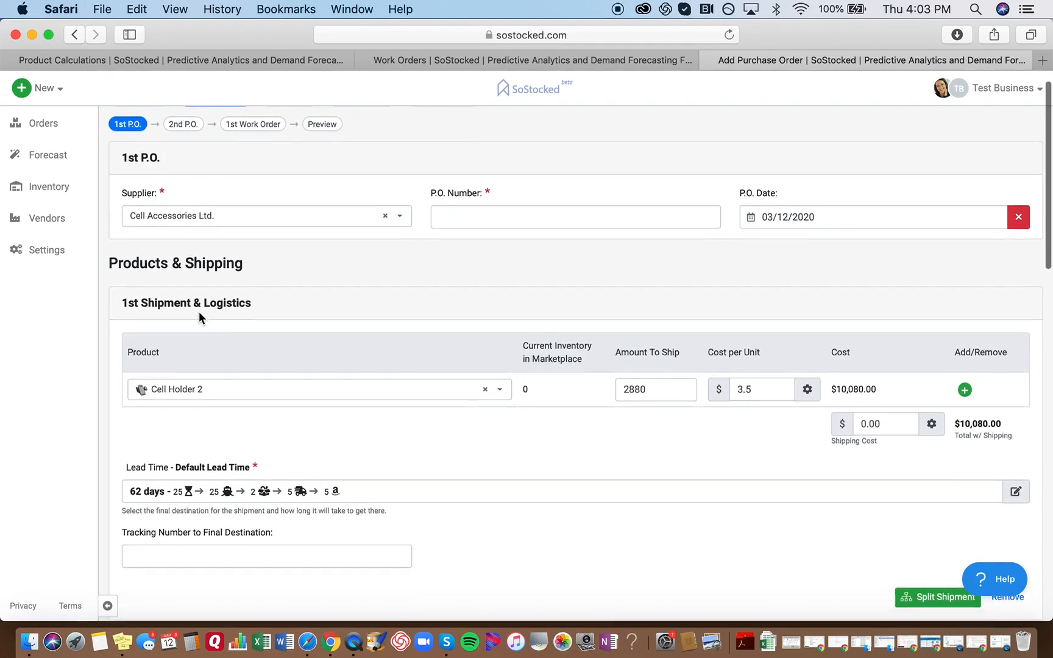
Review the amounts, costs and lead times of the two Cell Holder 2 shipments in the first purchase order.
scroll(211, 367, "down", 1)
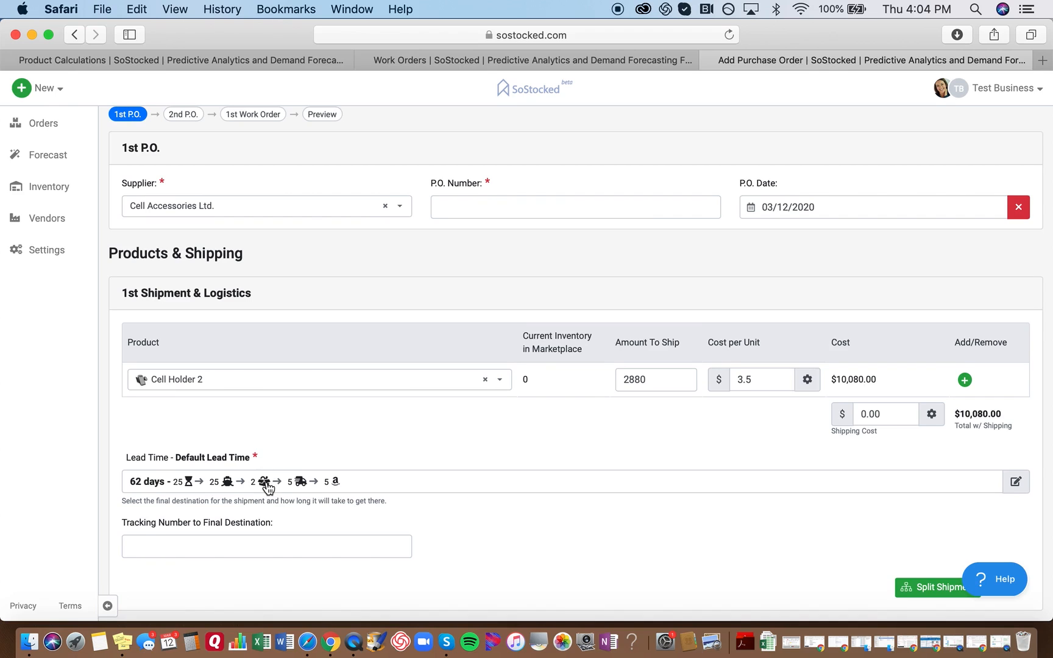
scroll(267, 487, "down", 4)
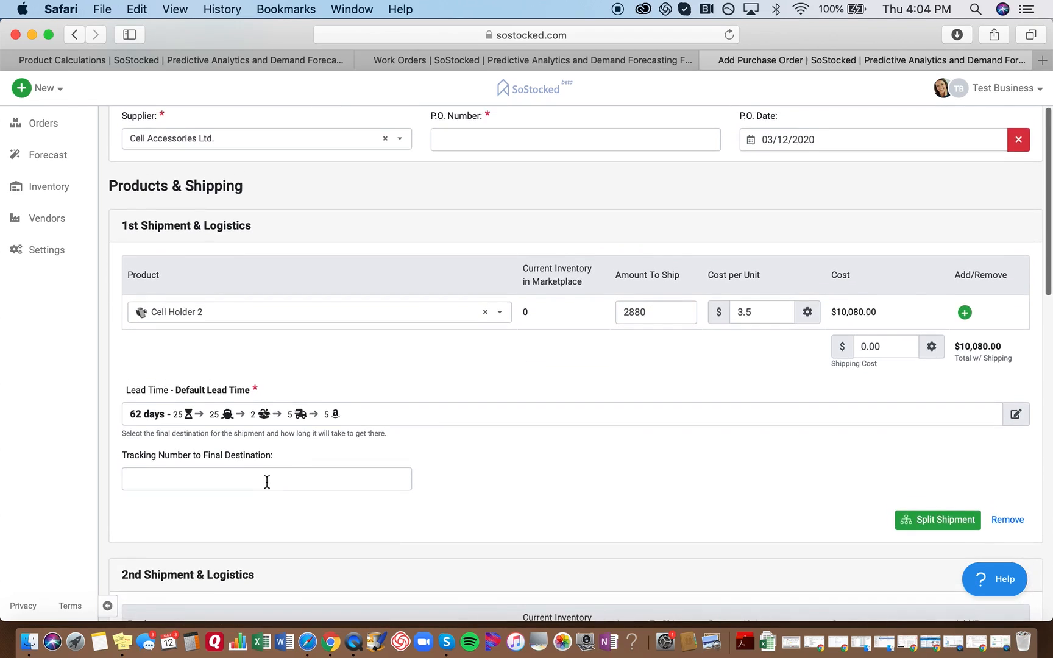
scroll(650, 313, "down", 8)
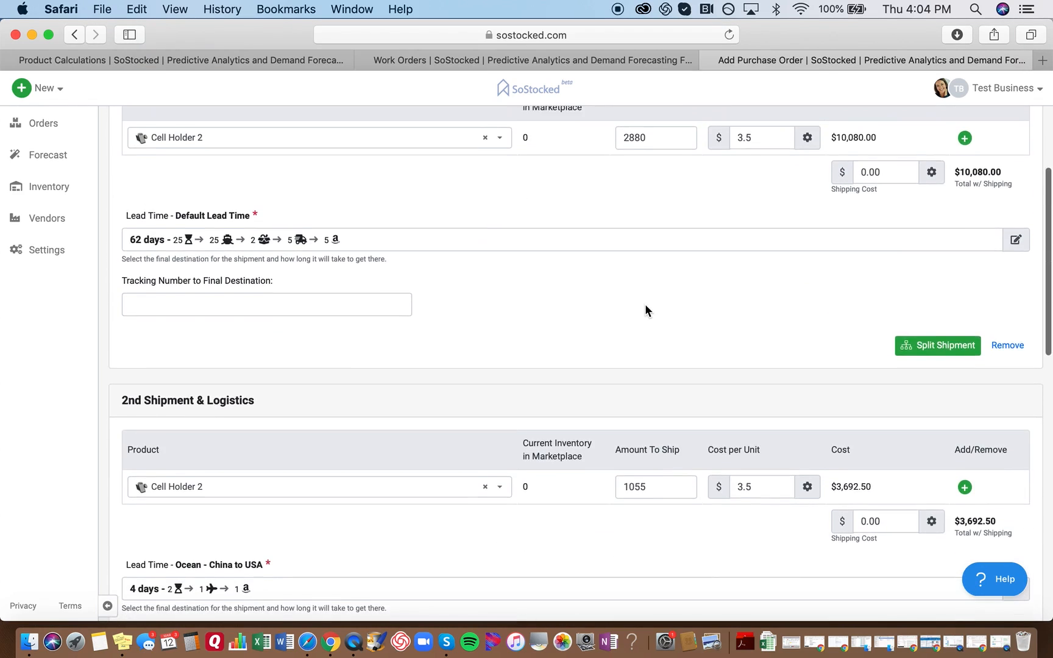
scroll(645, 305, "up", 7)
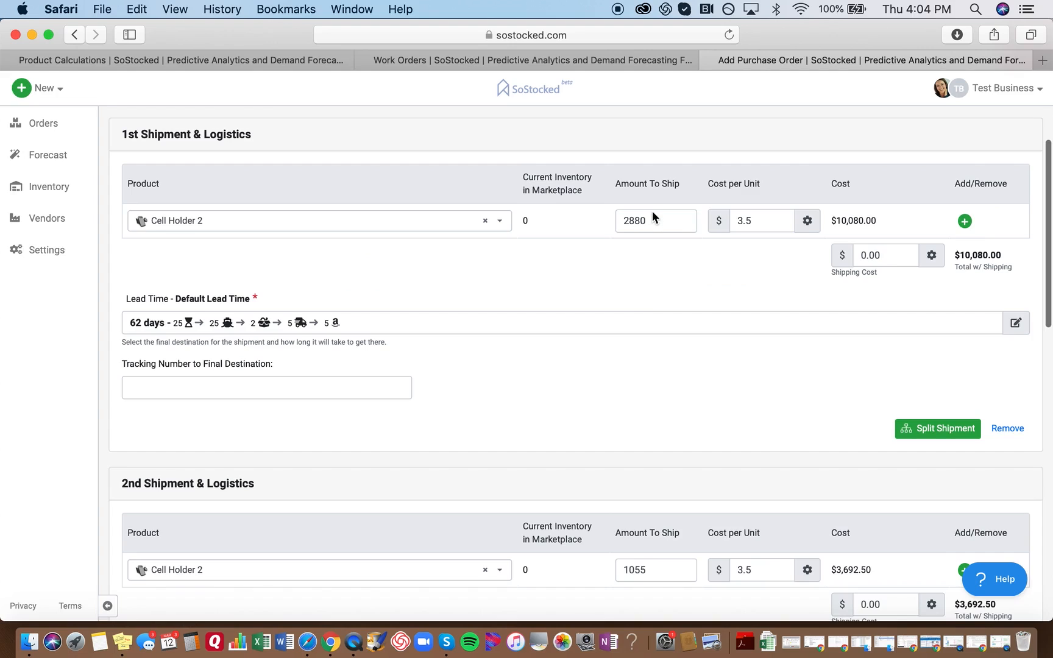
scroll(621, 305, "down", 3)
scroll(592, 396, "down", 3)
scroll(392, 401, "up", 7)
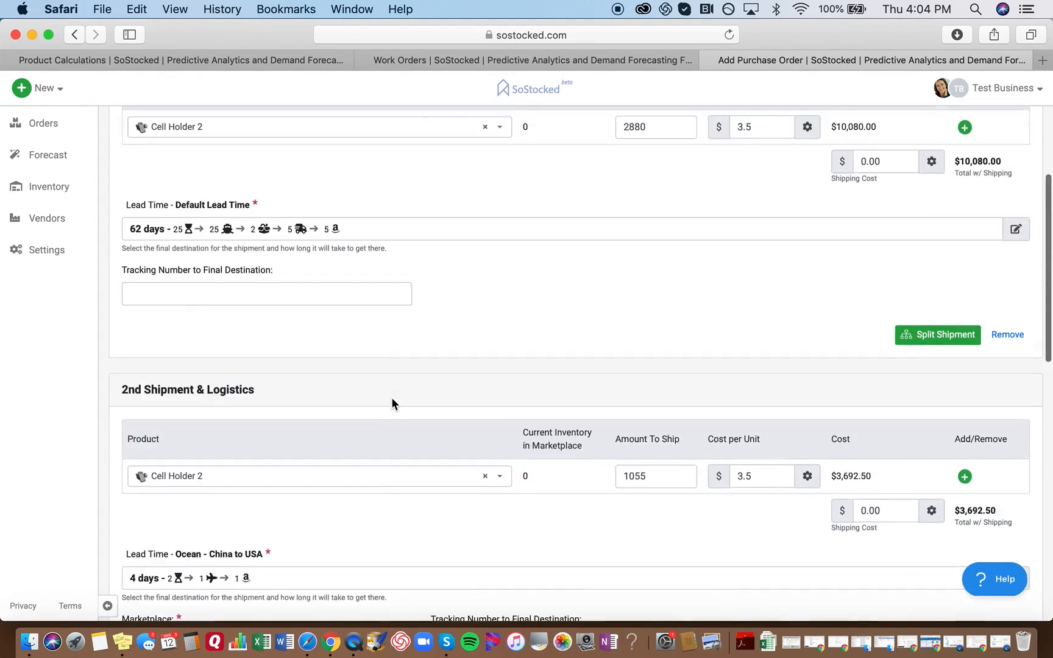
scroll(392, 398, "down", 3)
scroll(392, 398, "up", 6)
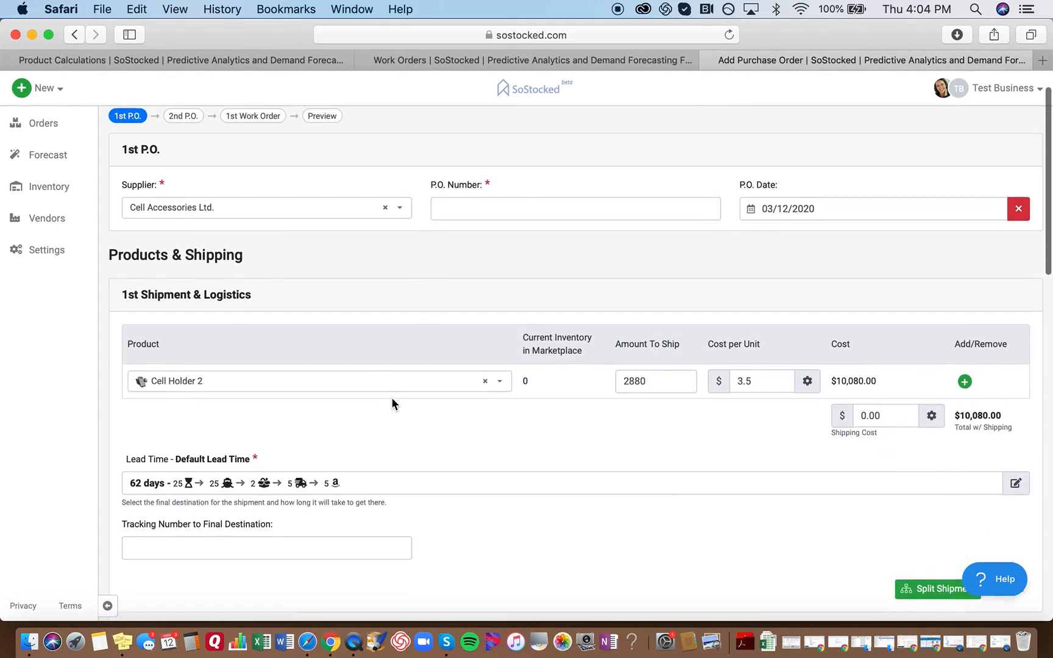
Enter a P.O. number for the Cell Accessories Ltd. purchase order and go to the second purchase order.
left_click(494, 209)
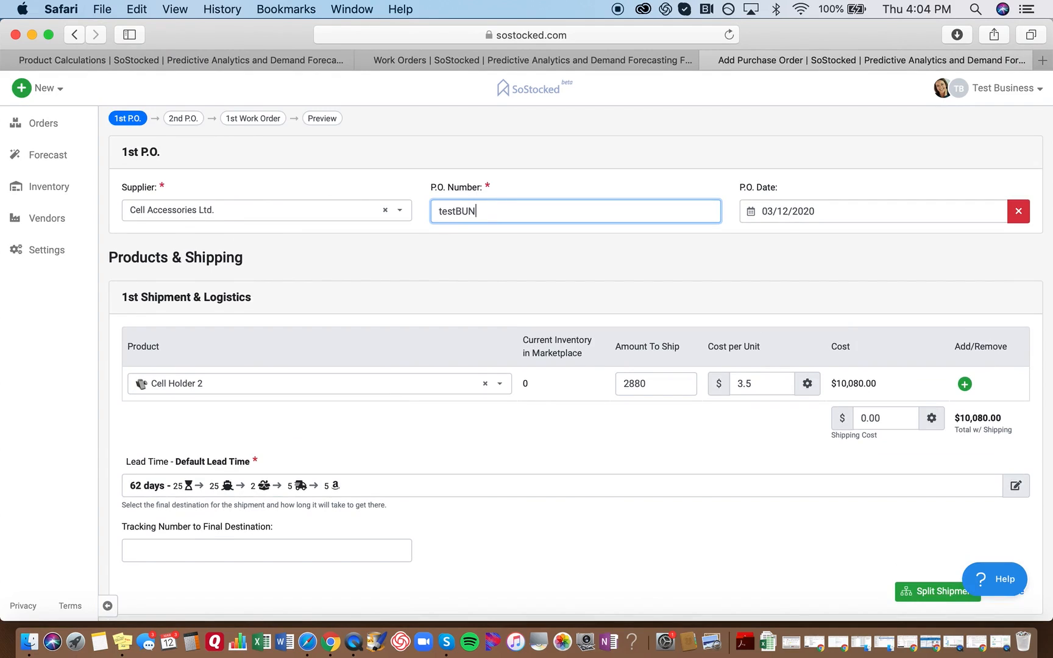
type("testBUNDLE123")
left_click(190, 120)
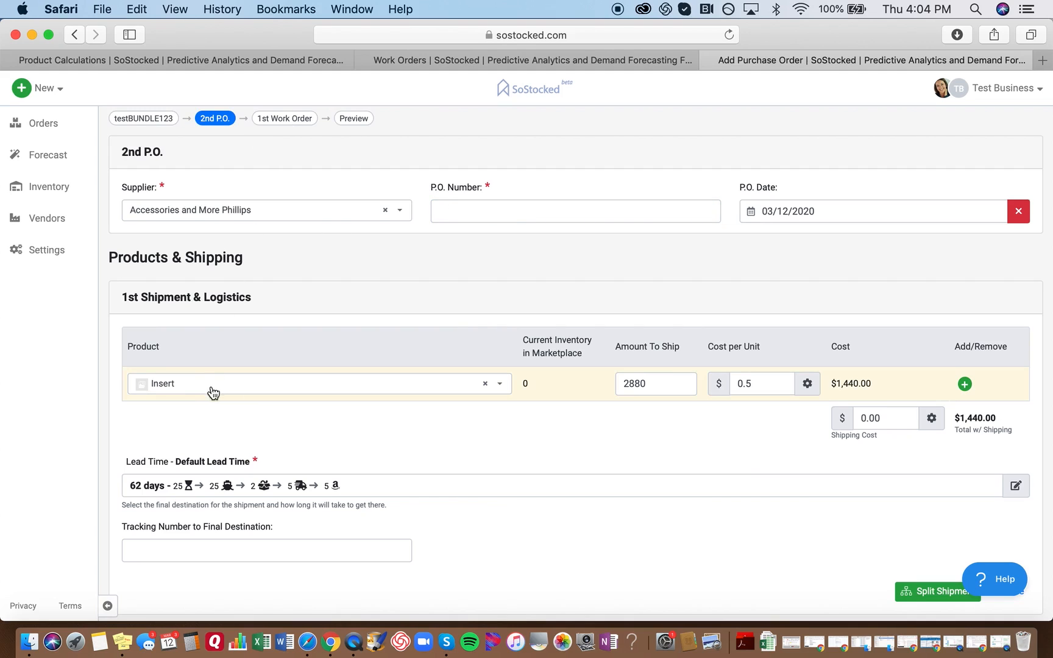
Check the Insert shipments, enter the second purchase order's P.O. number and go to the first work order.
scroll(607, 394, "down", 5)
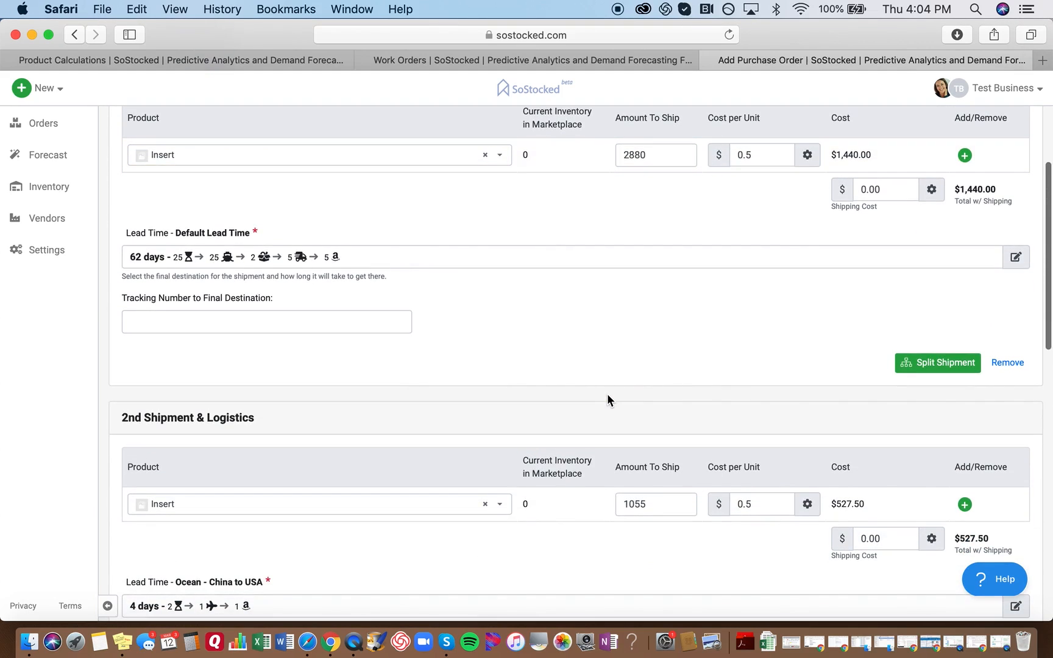
scroll(608, 395, "down", 4)
scroll(607, 395, "up", 7)
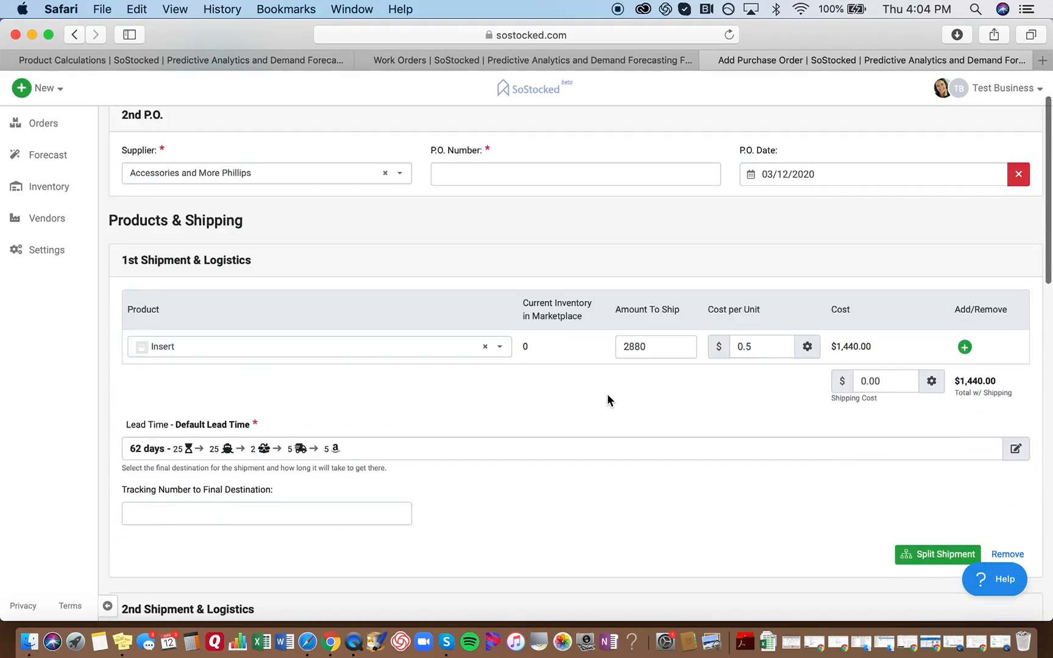
scroll(607, 394, "up", 2)
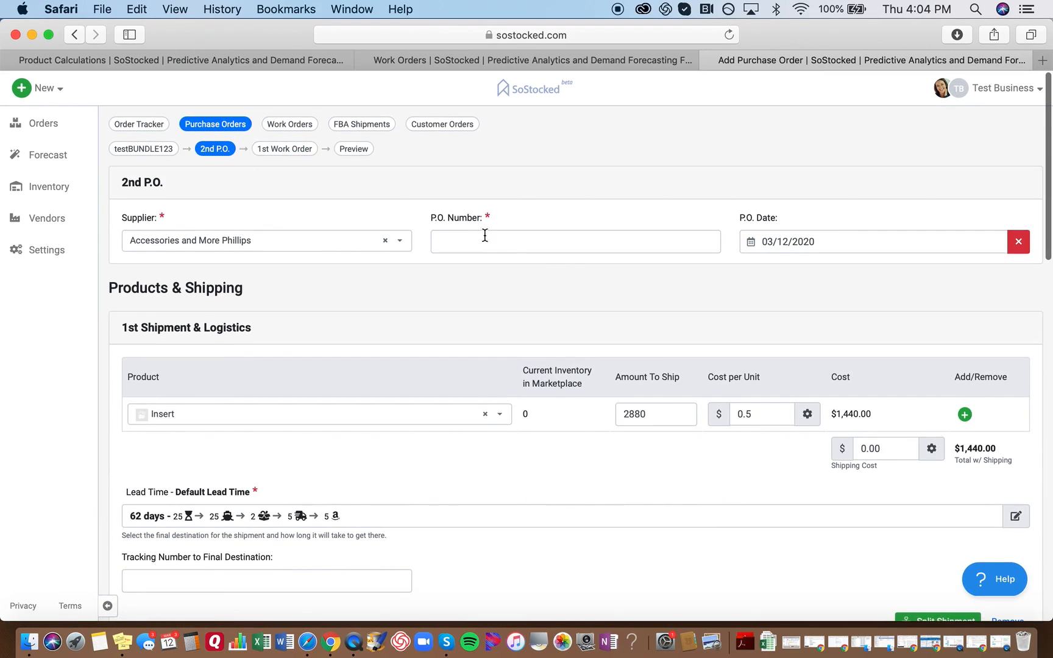
left_click(486, 236)
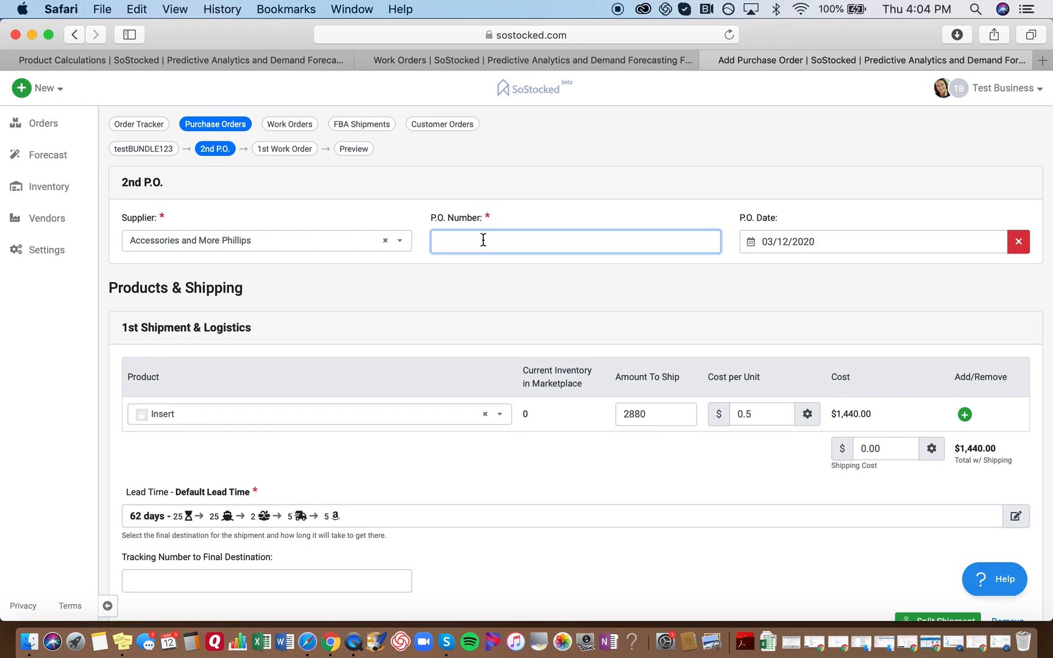
type("Insert")
key("BackSpace")
left_click(288, 150)
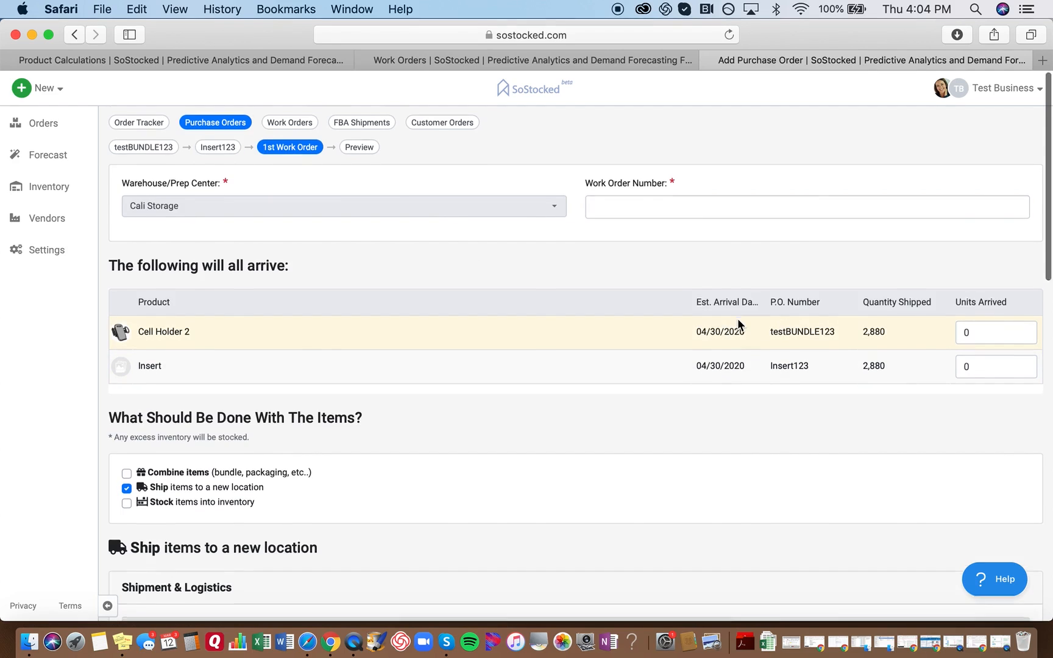
Set the first work order to combine the arriving items and turn off shipping them to a new location.
scroll(737, 318, "down", 2)
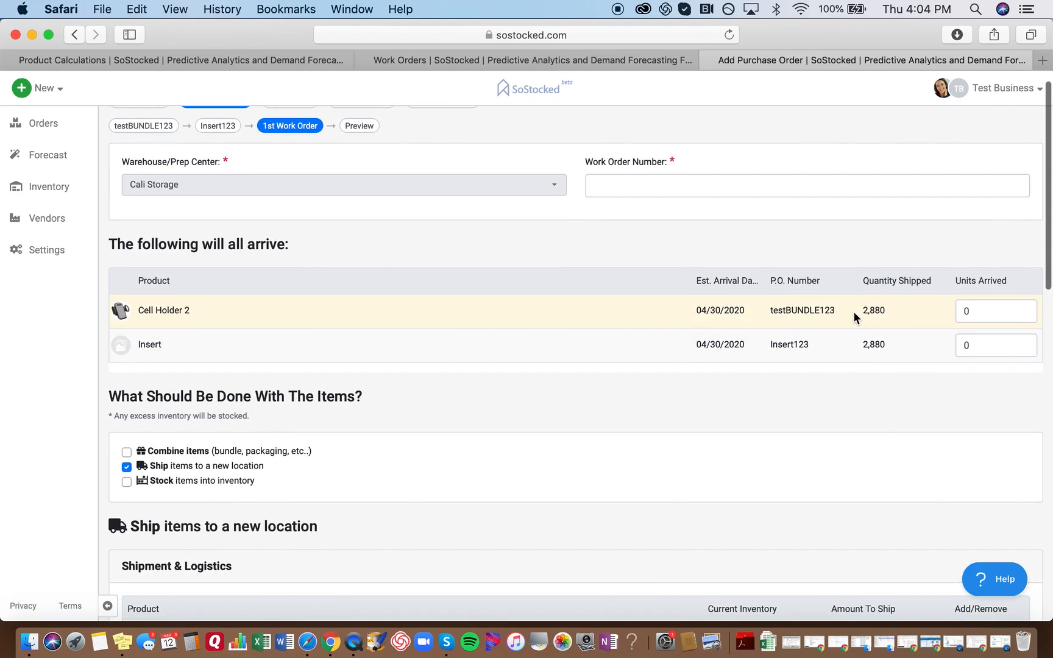
scroll(435, 419, "down", 4)
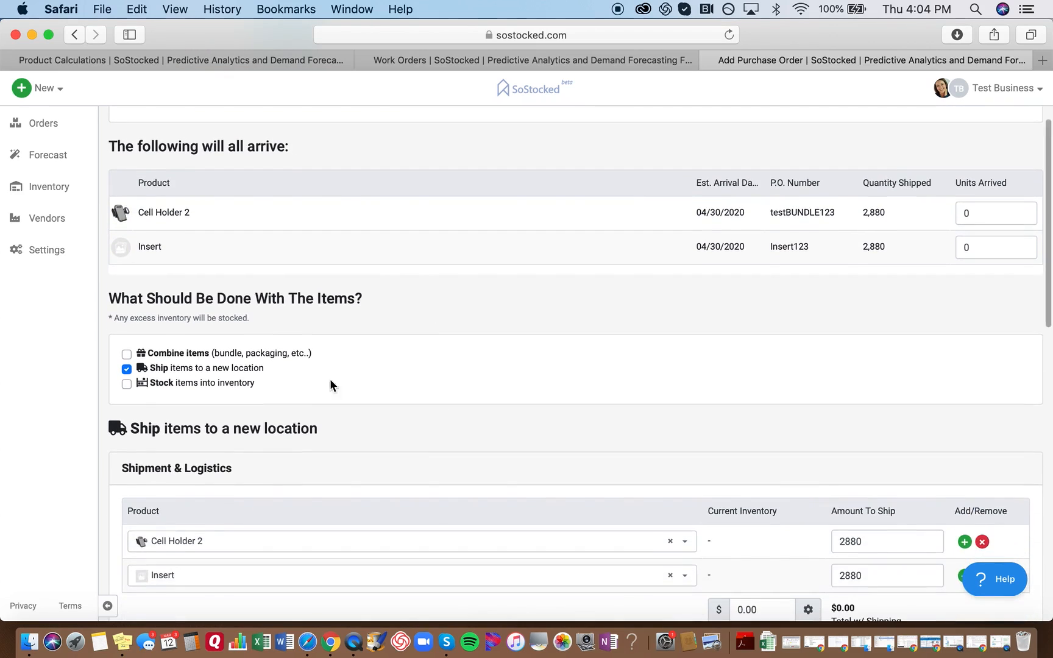
left_click(127, 354)
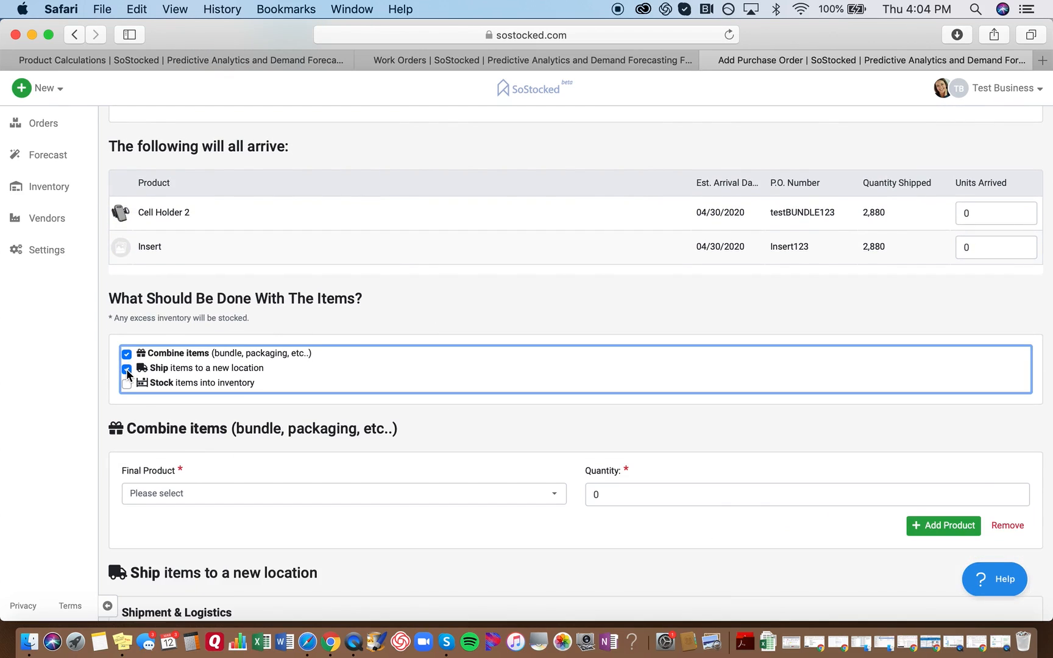
scroll(251, 472, "down", 3)
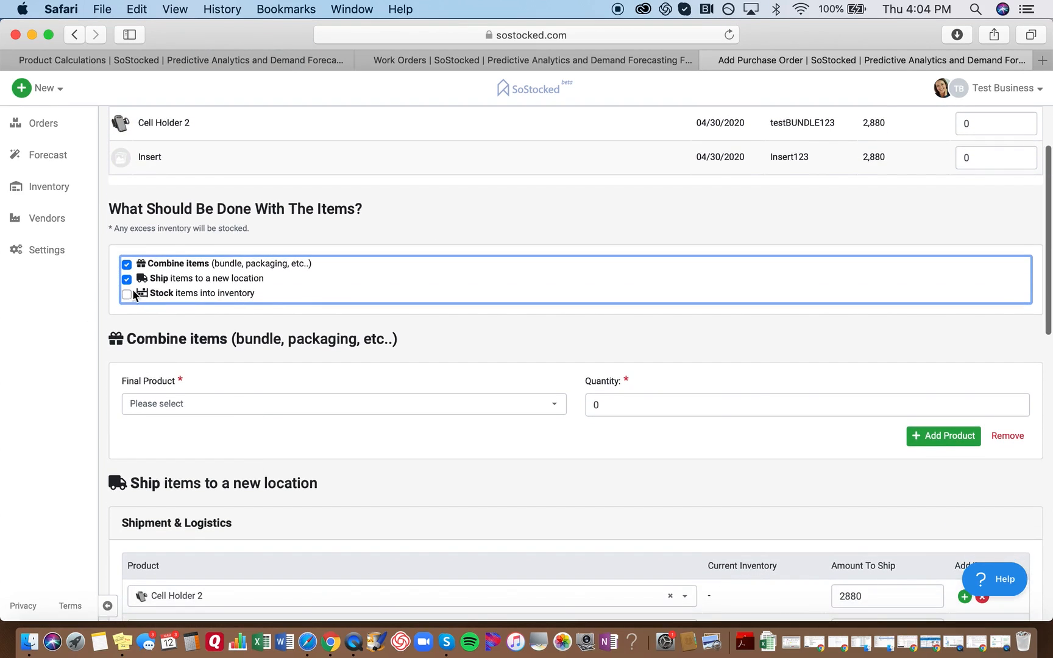
left_click(126, 279)
Choose Cell Holder BUNDLE as the final product of the combined items with a quantity of 2880.
left_click(203, 406)
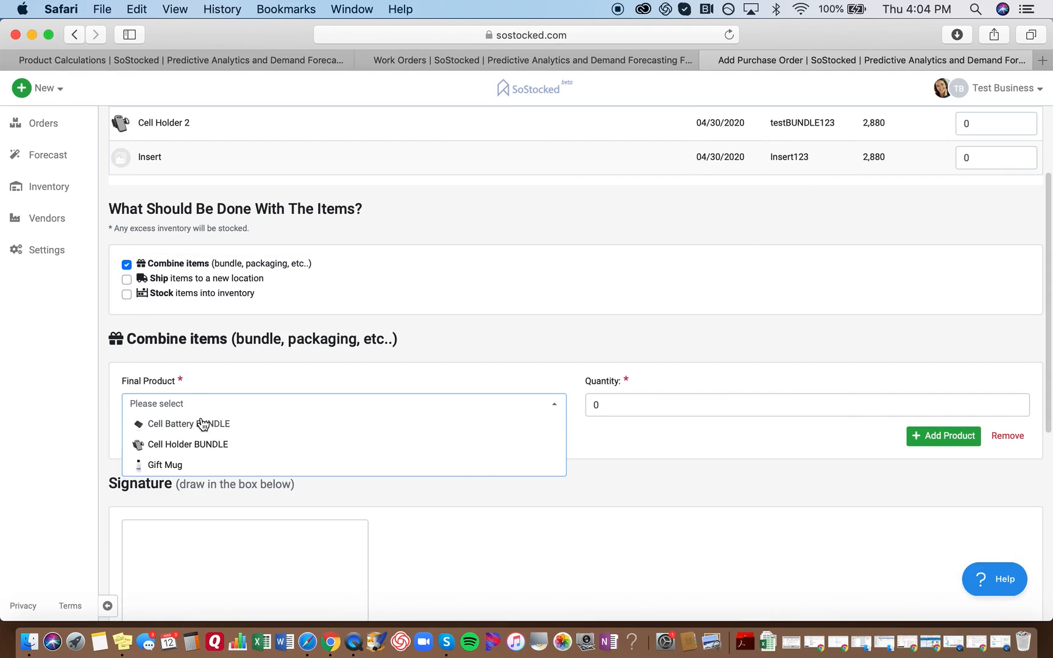
left_click(189, 450)
left_click(615, 409)
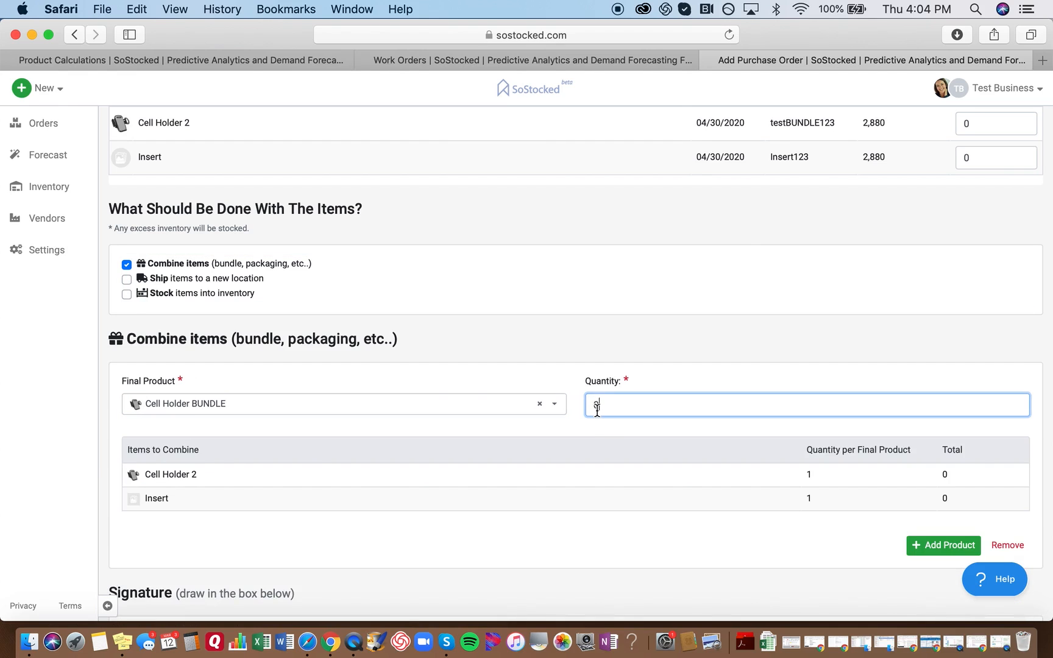
type("2880")
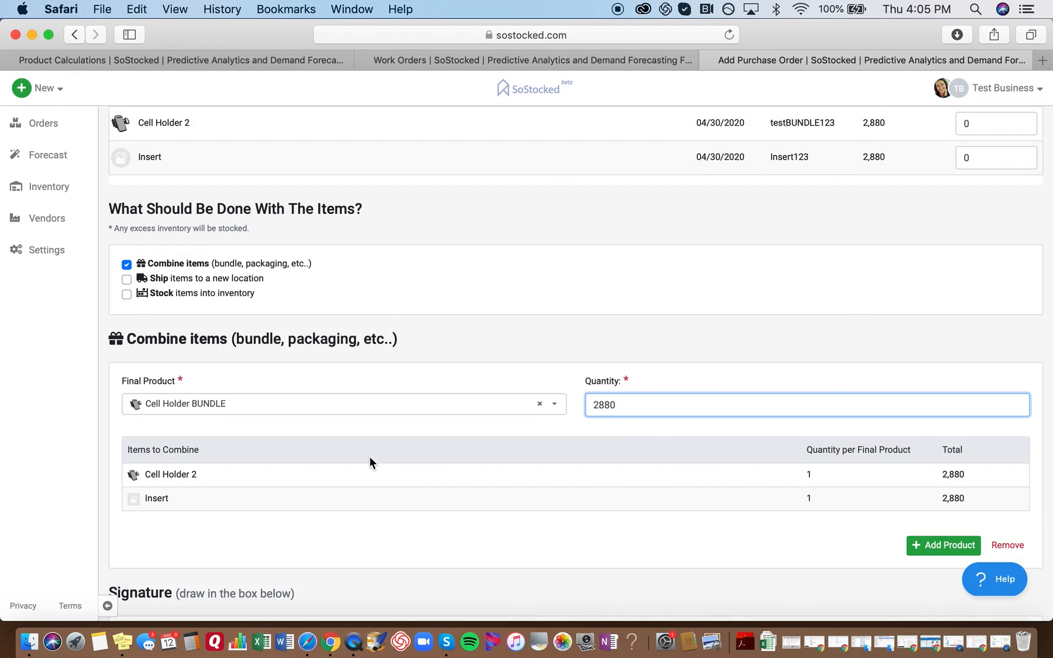
Turn shipping items to a new location back on for the work order, alongside combining the items.
scroll(369, 456, "down", 2)
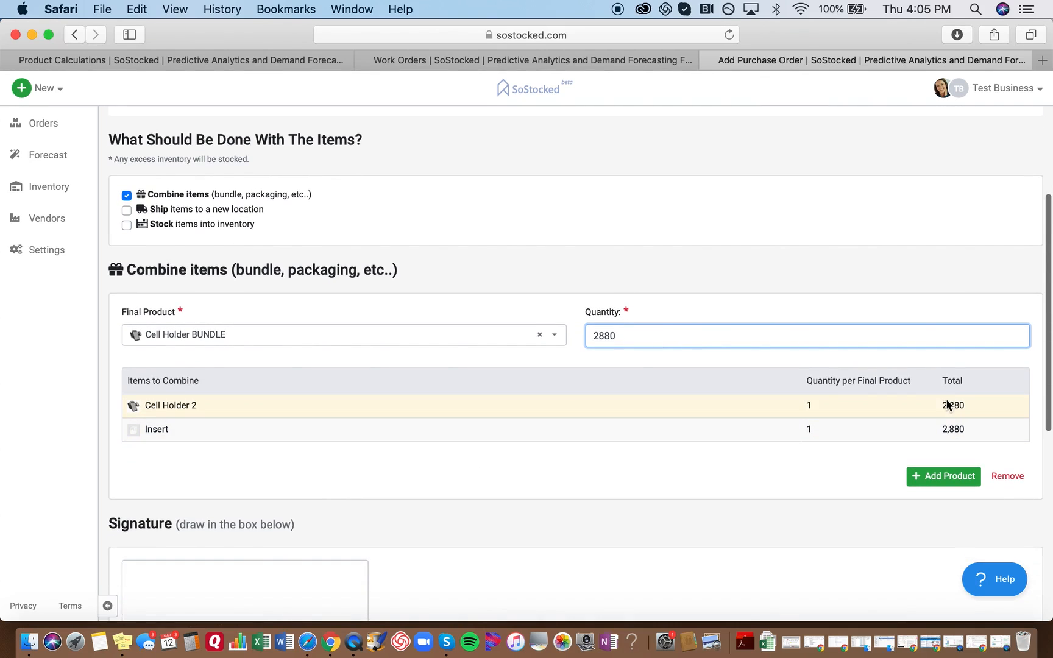
scroll(211, 412, "down", 3)
scroll(211, 411, "up", 7)
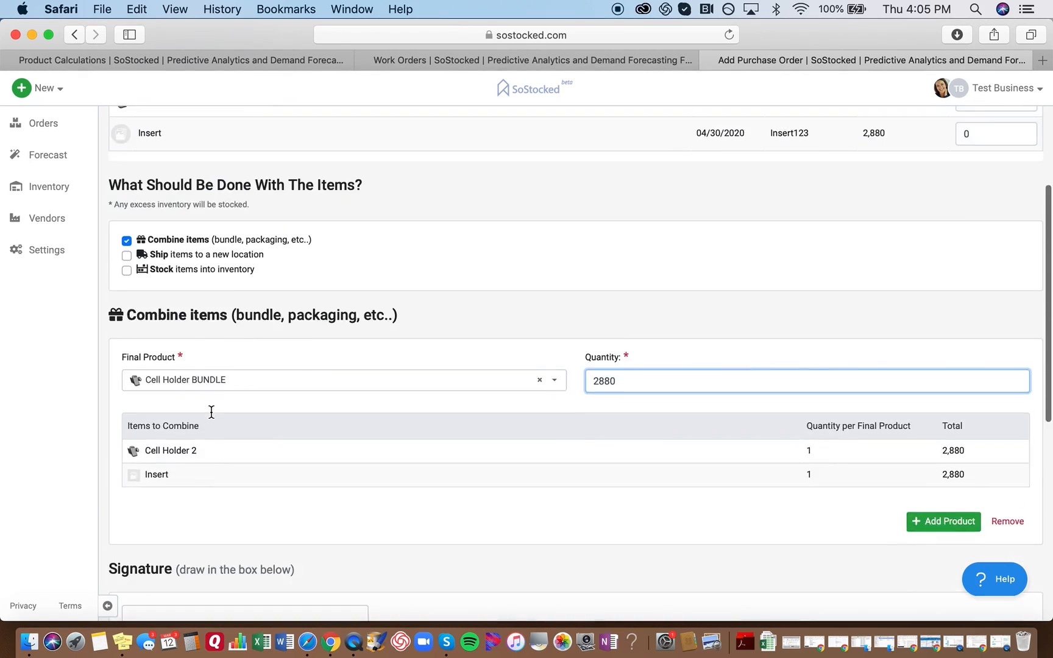
left_click(127, 345)
left_click(127, 341)
Remove Cell Holder 2 from the work order's shipment and replace the Insert product with Cell Holder BUNDLE.
scroll(126, 342, "down", 5)
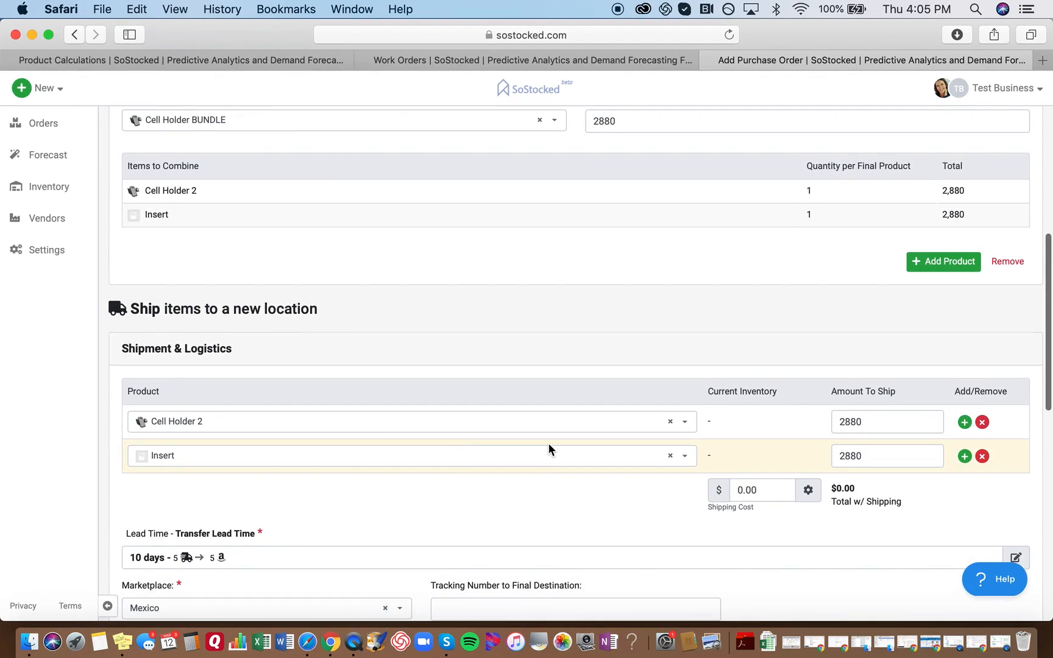
scroll(548, 444, "down", 2)
left_click(982, 373)
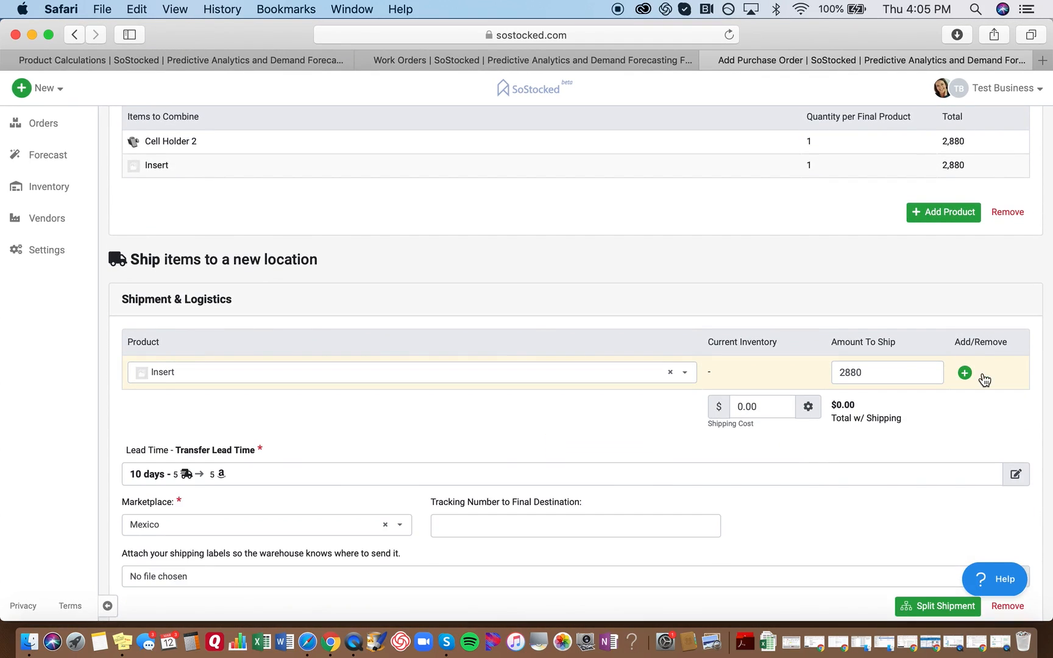
left_click(408, 375)
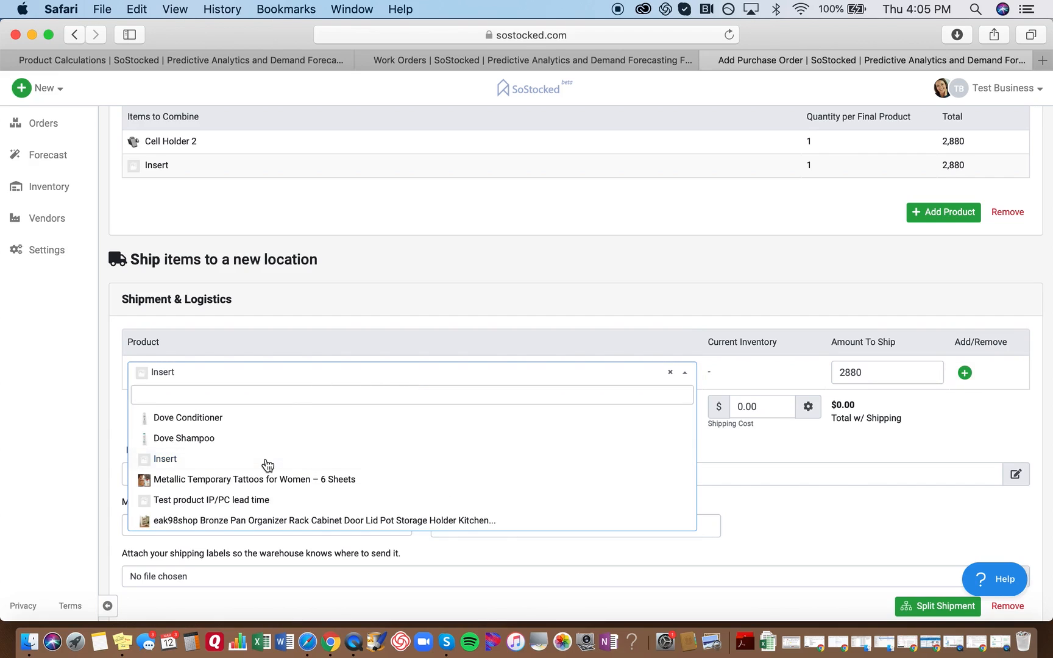
type("bund")
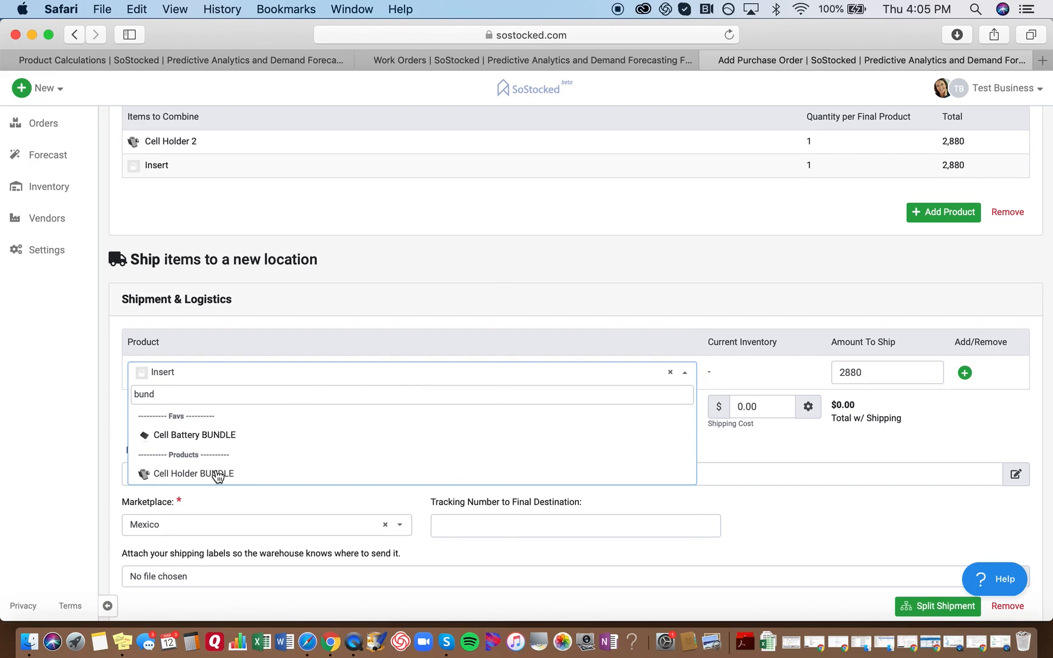
left_click(217, 475)
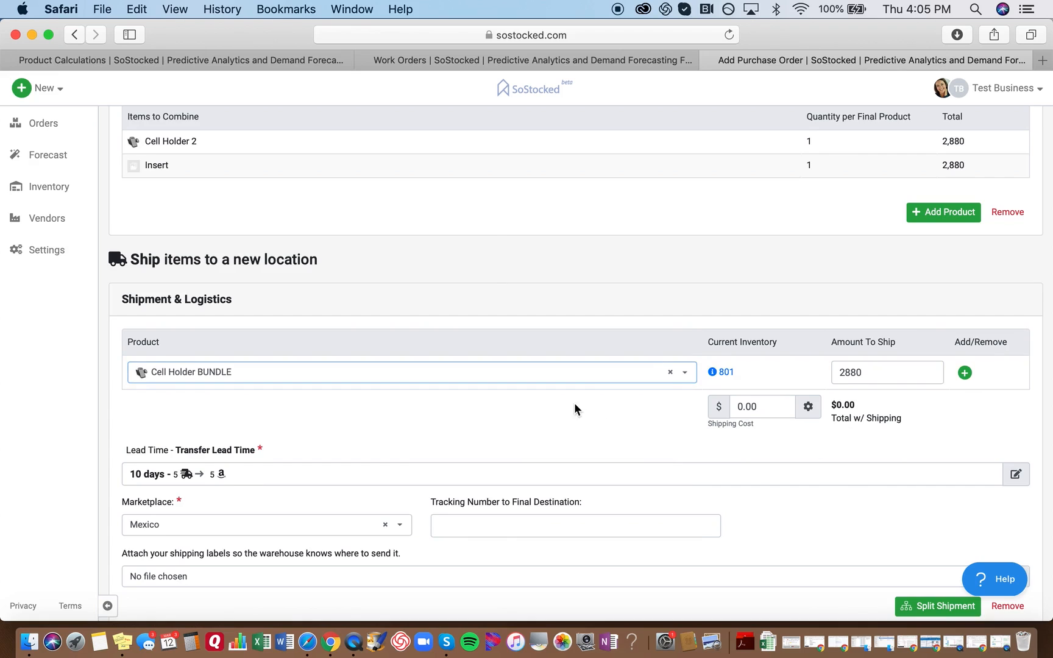
Change the shipment's transfer lead time from ground freight to Ocean Freight with 30 days and confirm it.
scroll(567, 415, "down", 3)
scroll(322, 417, "down", 1)
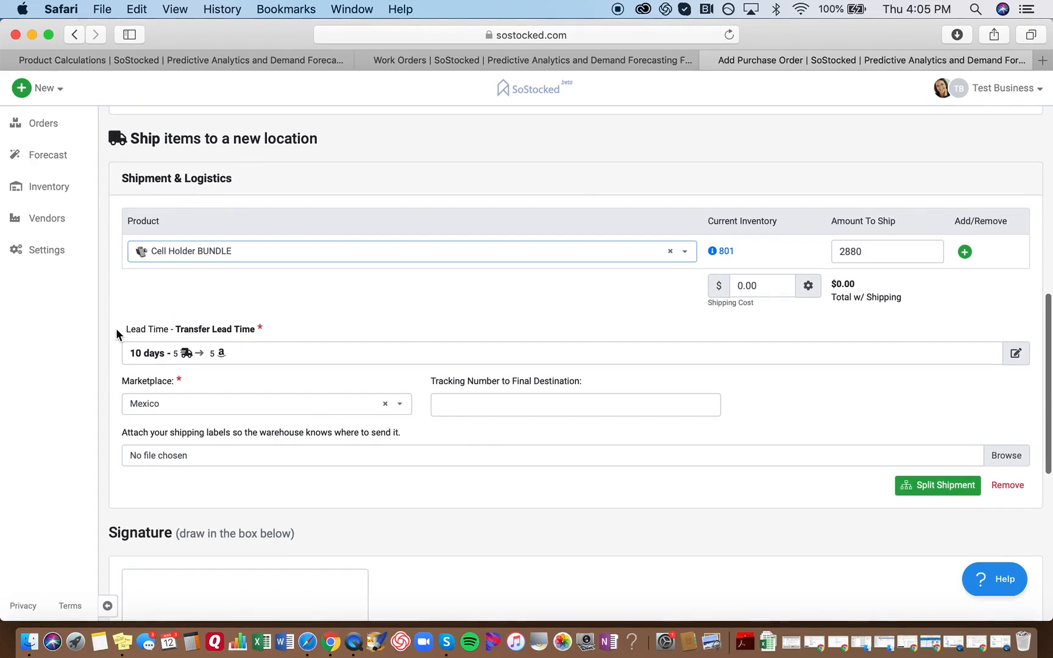
left_click(222, 360)
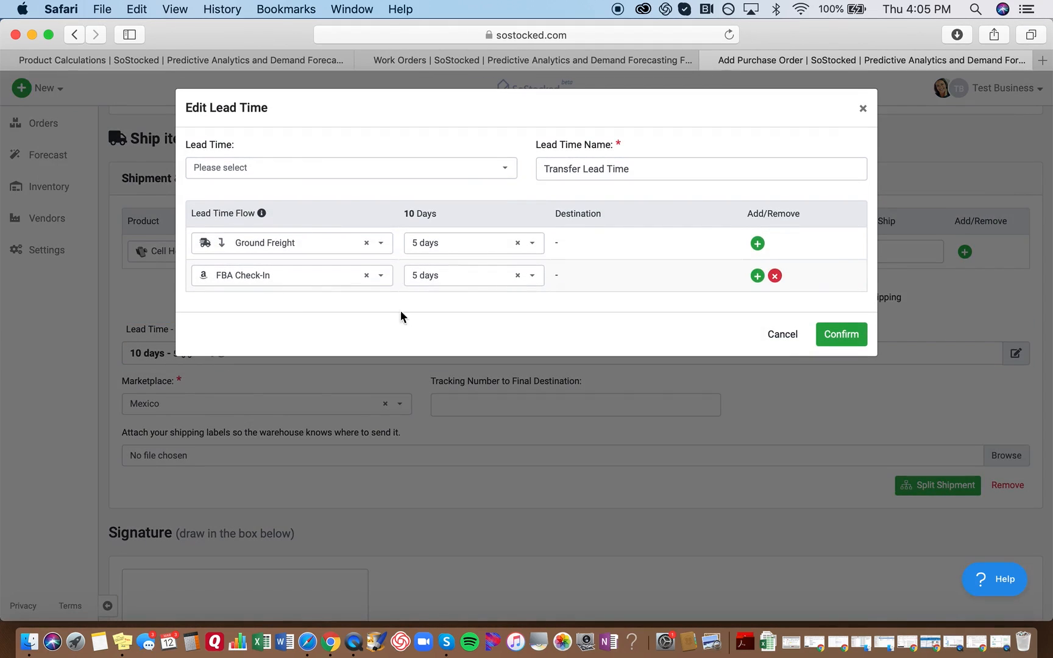
left_click(340, 247)
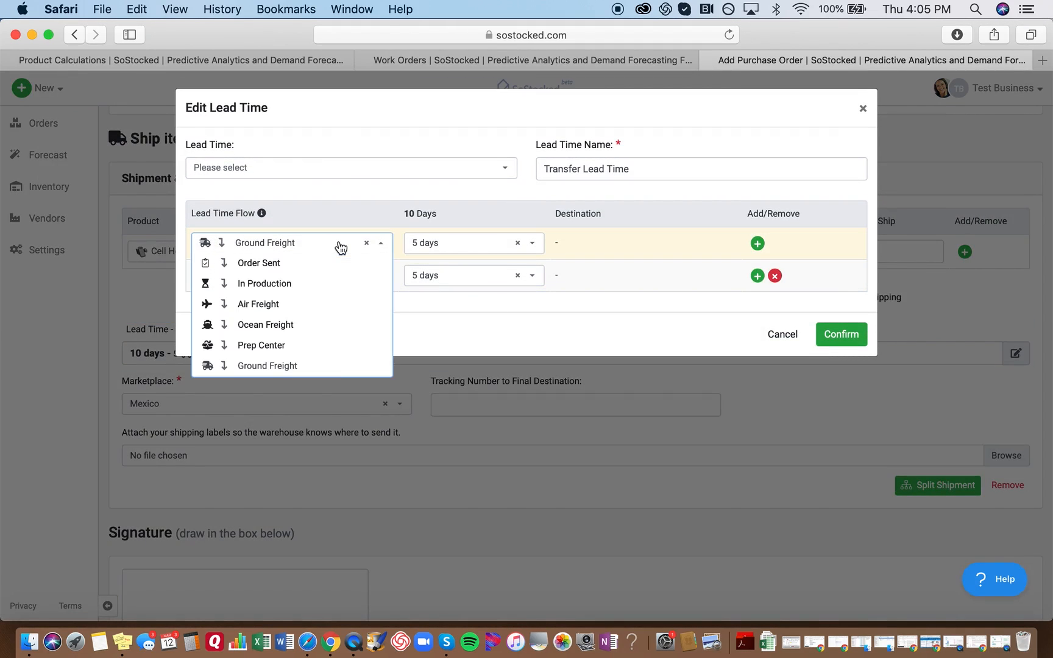
left_click(253, 326)
left_click(469, 248)
type("39")
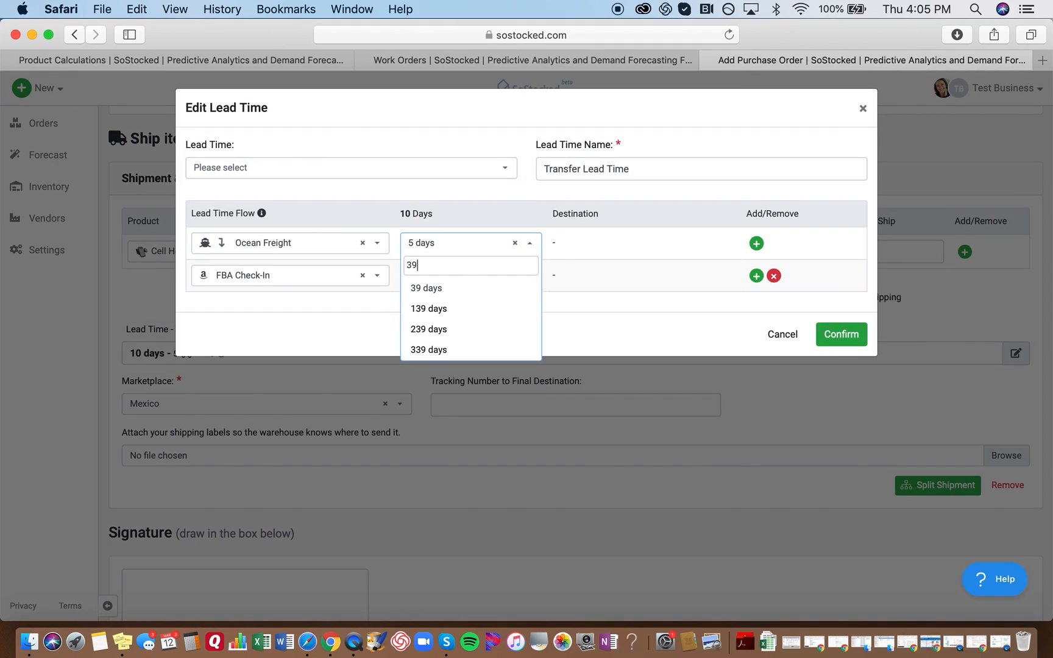
key("BackSpace")
type("0")
left_click(421, 288)
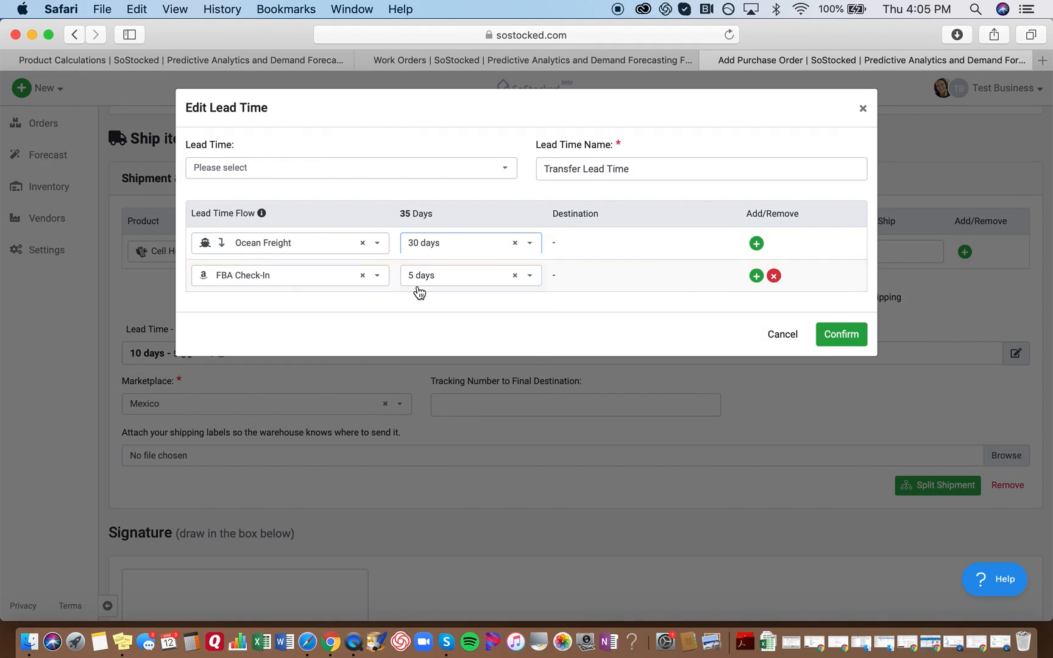
left_click(858, 340)
Fill in the required work order number and save the work order to generate its preview.
scroll(378, 358, "down", 5)
scroll(379, 357, "down", 8)
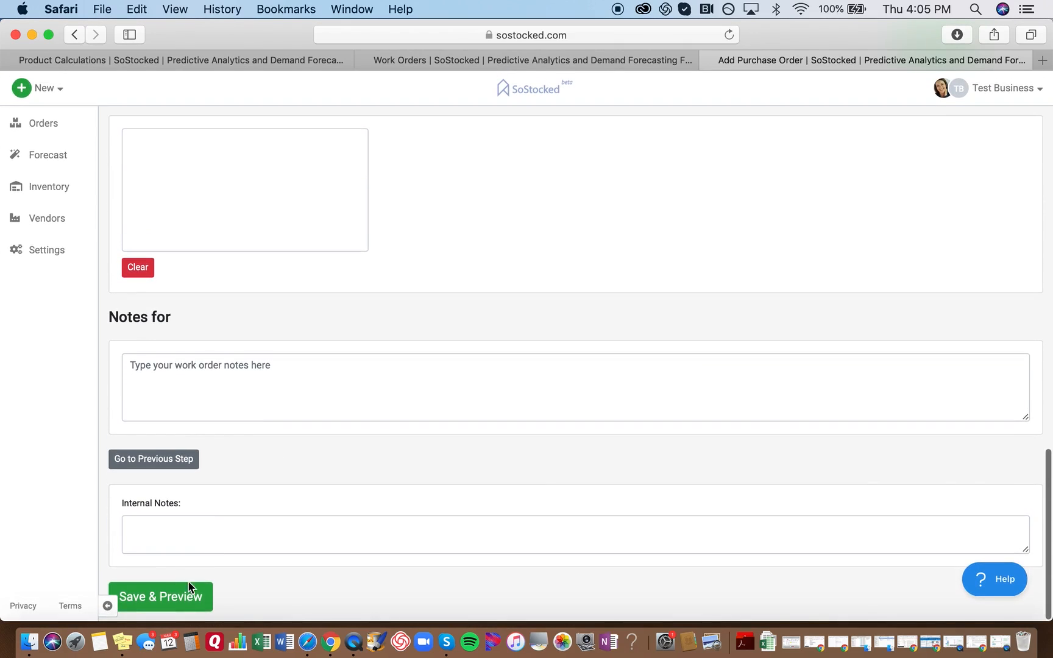
left_click(186, 598)
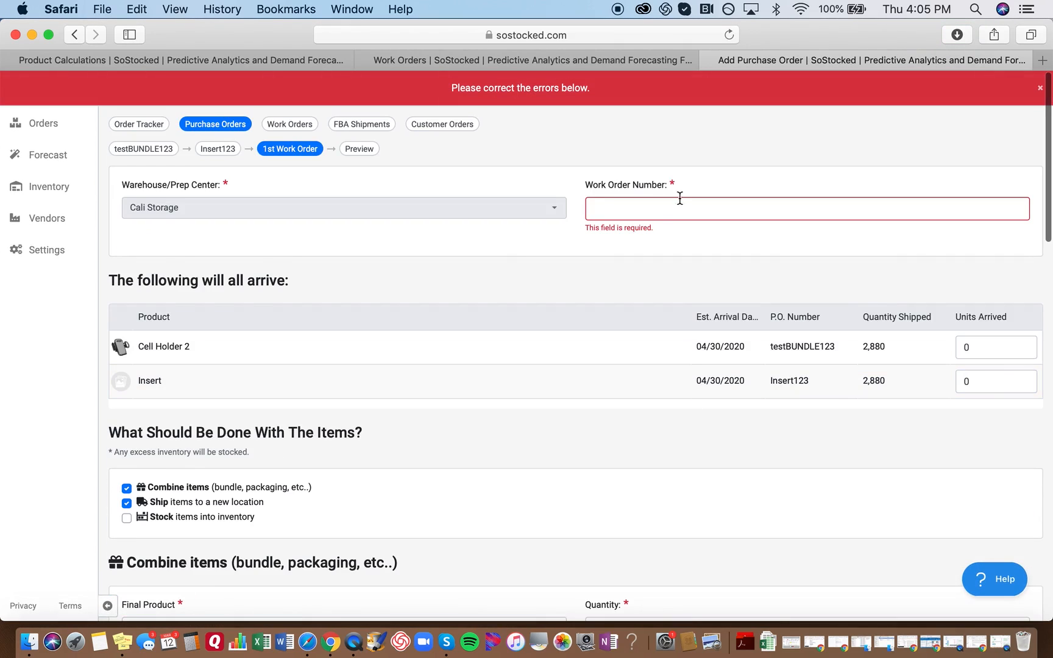
type("WO123TEST")
scroll(343, 360, "down", 20)
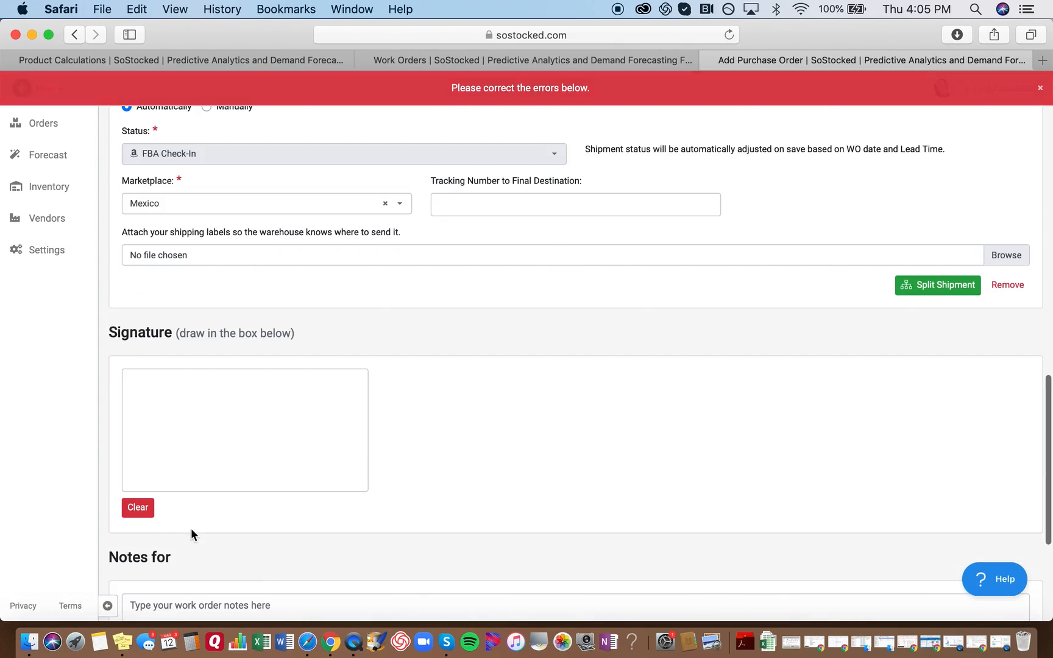
scroll(183, 538, "down", 4)
left_click(171, 597)
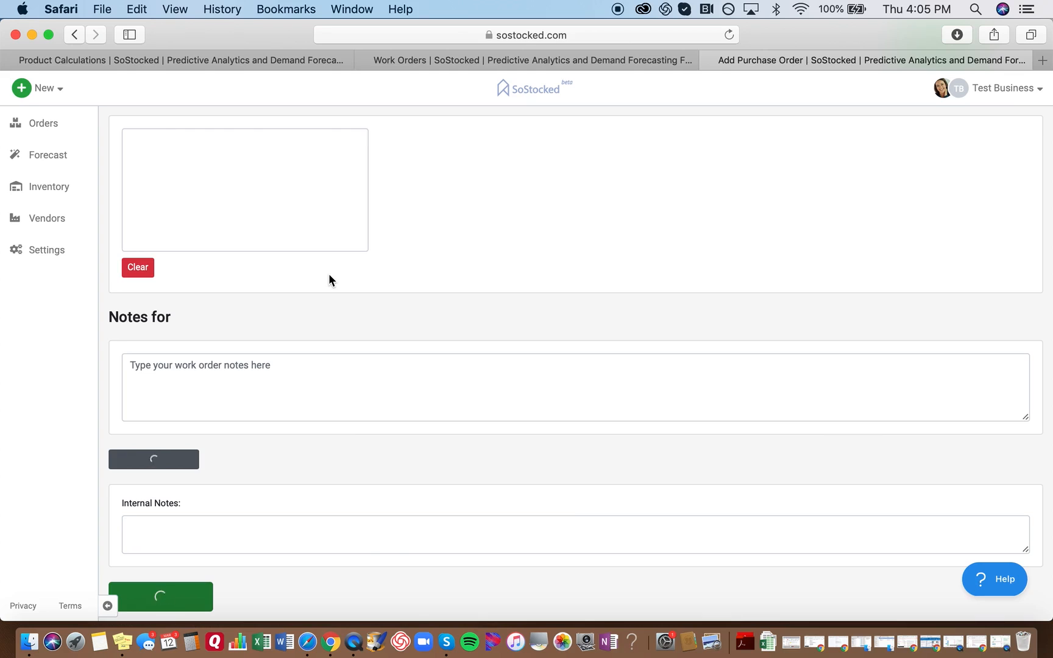
Review both purchase orders and the work order in the preview, and submit the order.
scroll(330, 272, "up", 5)
scroll(329, 272, "up", 12)
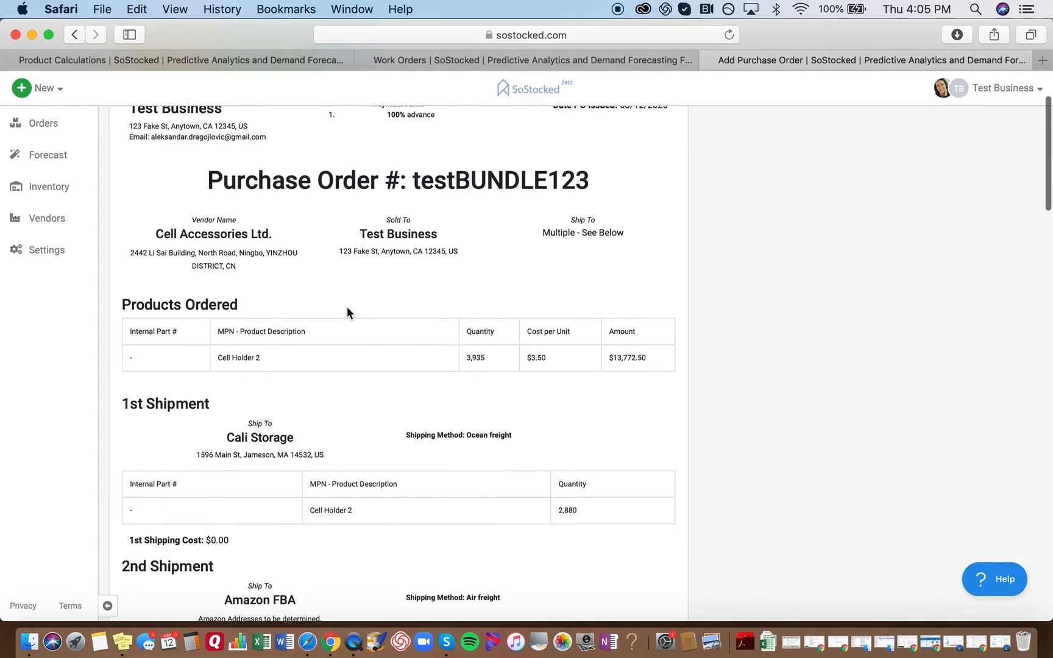
scroll(346, 307, "up", 2)
scroll(346, 307, "down", 5)
scroll(347, 307, "down", 3)
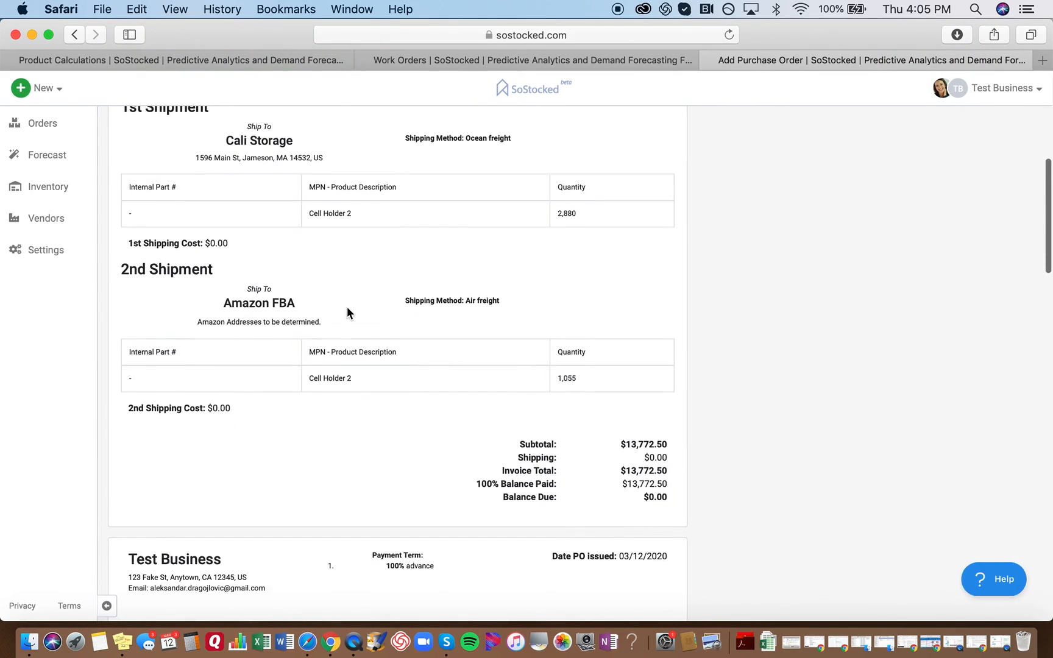
scroll(290, 337, "down", 15)
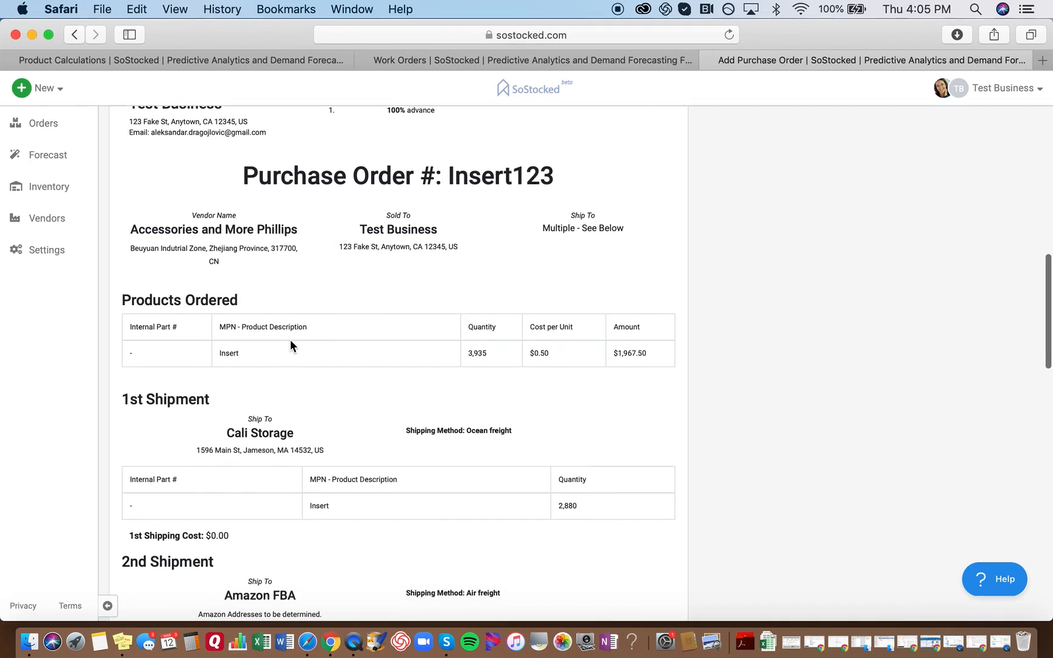
scroll(291, 344, "down", 1)
scroll(290, 344, "down", 20)
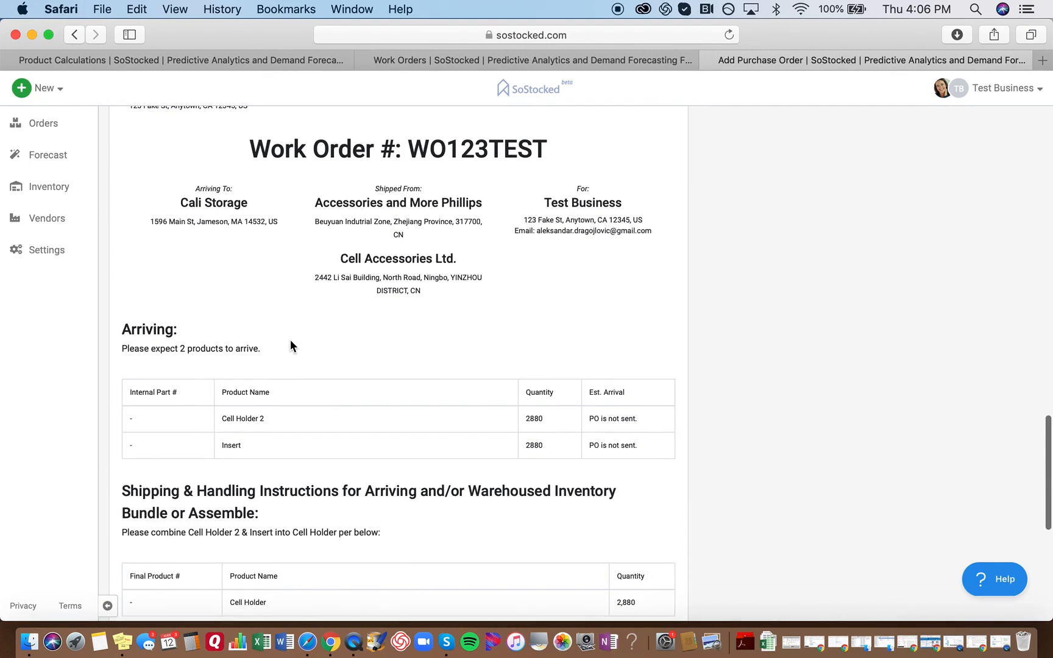
scroll(397, 362, "up", 3)
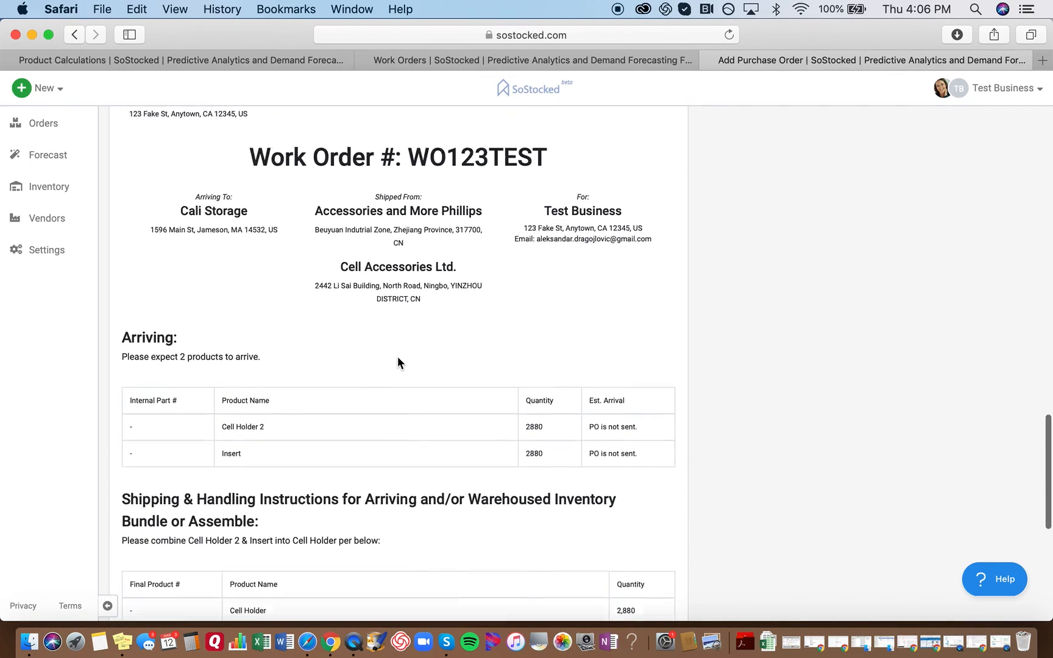
scroll(398, 356, "down", 7)
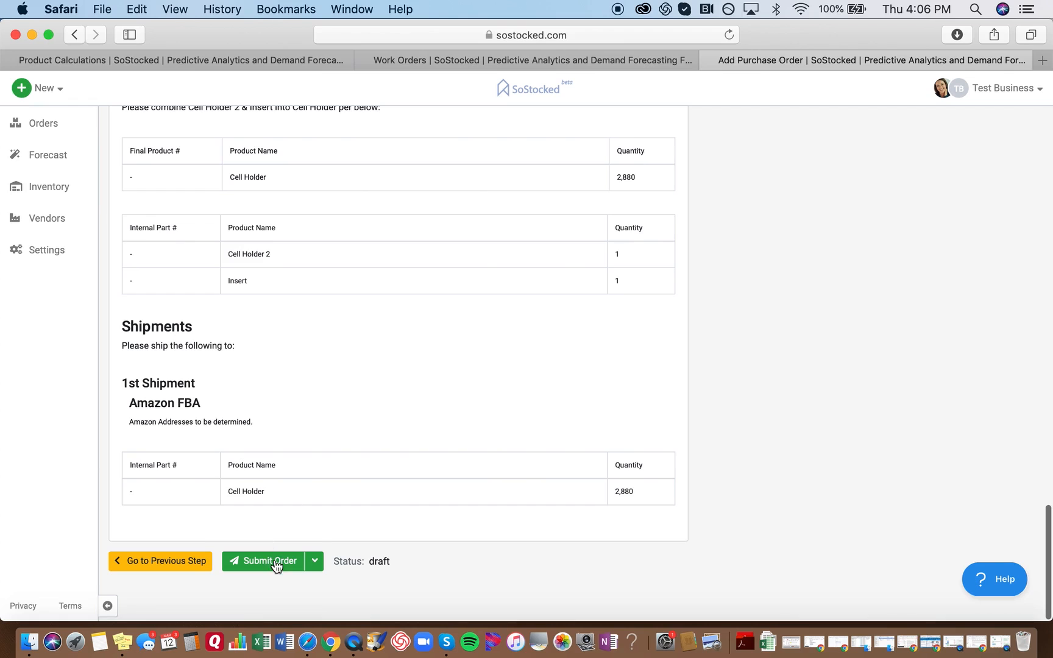
left_click(273, 564)
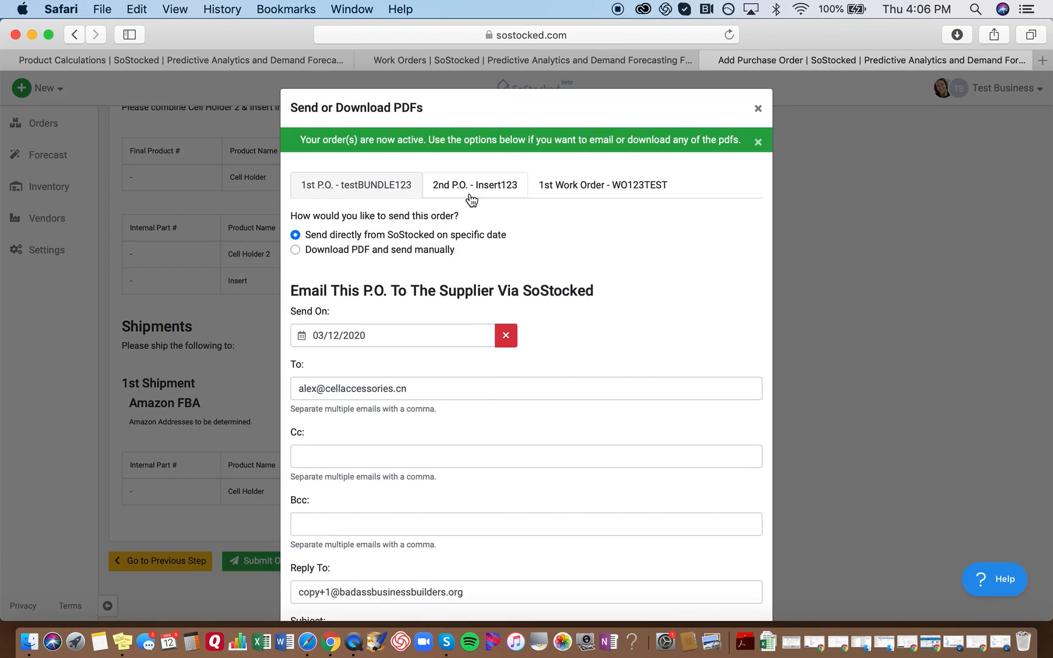
Examine the sending and email options for both purchase orders and the work order.
left_click(457, 190)
left_click(379, 194)
left_click(466, 191)
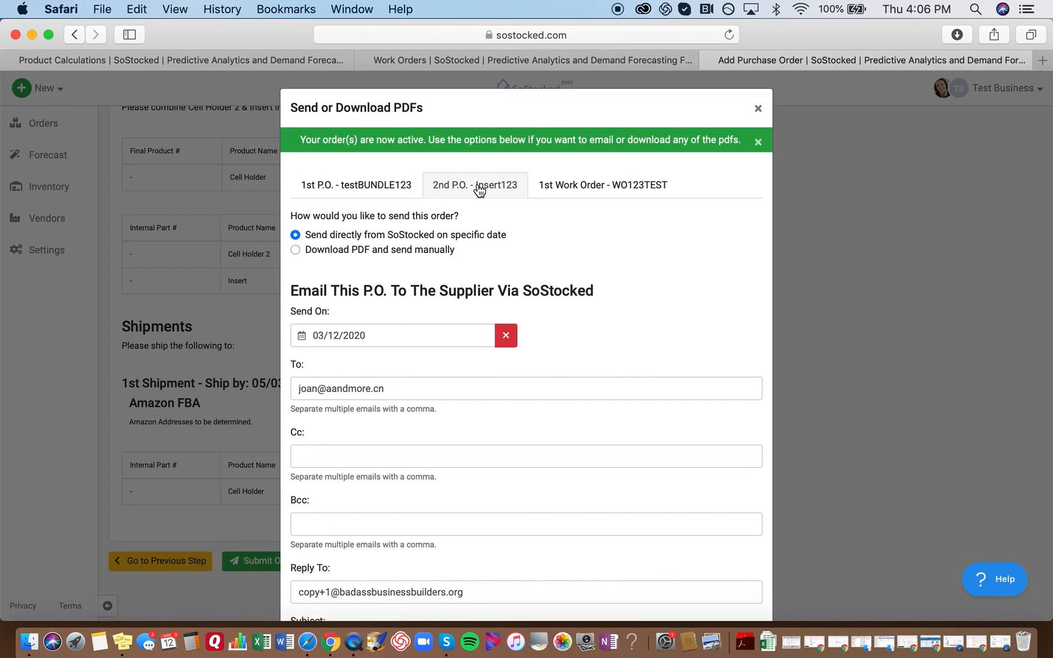
left_click(608, 191)
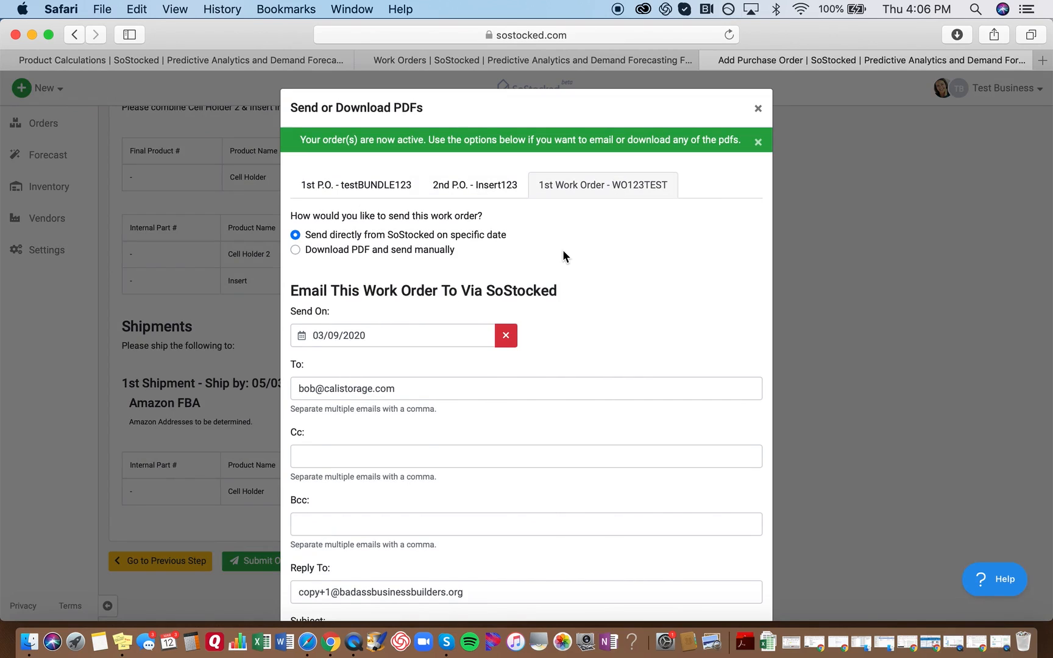
scroll(563, 251, "down", 5)
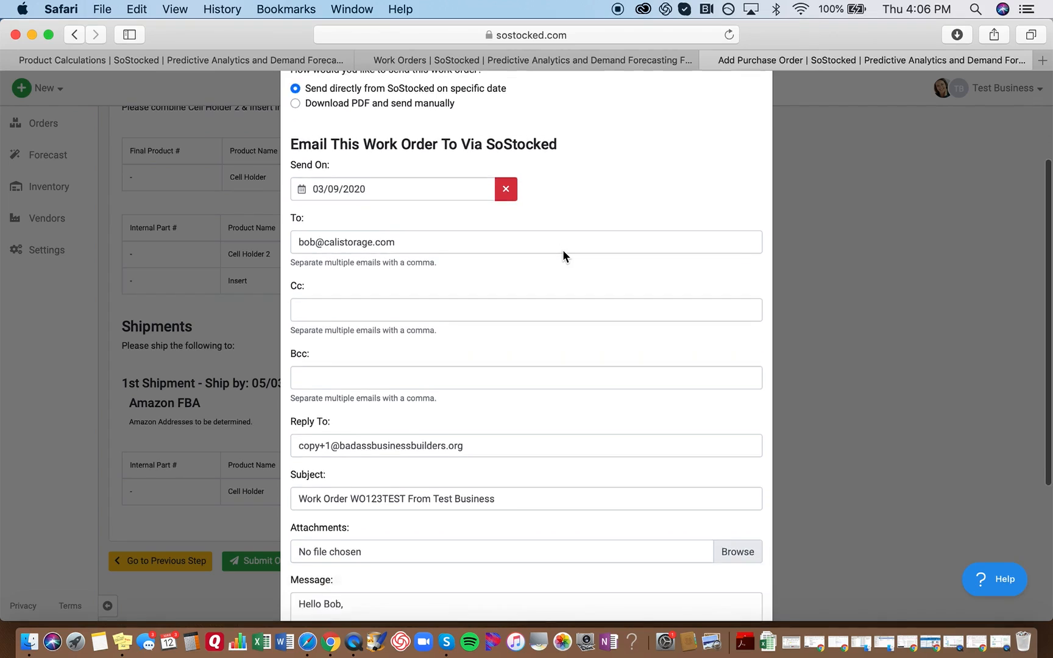
scroll(563, 253, "up", 5)
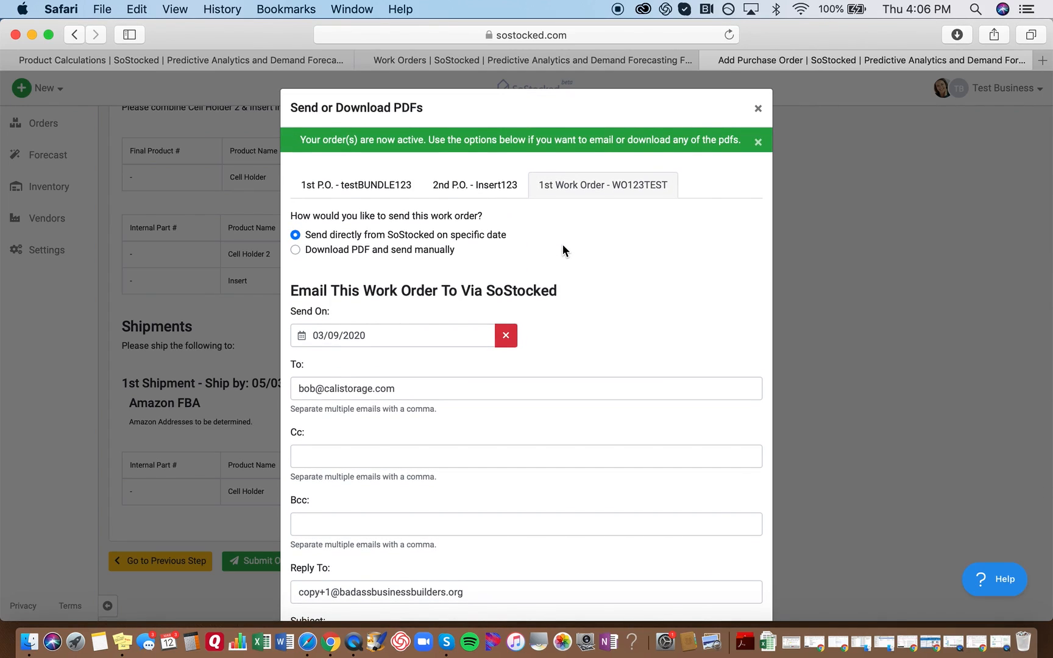
scroll(562, 250, "down", 2)
scroll(558, 234, "up", 2)
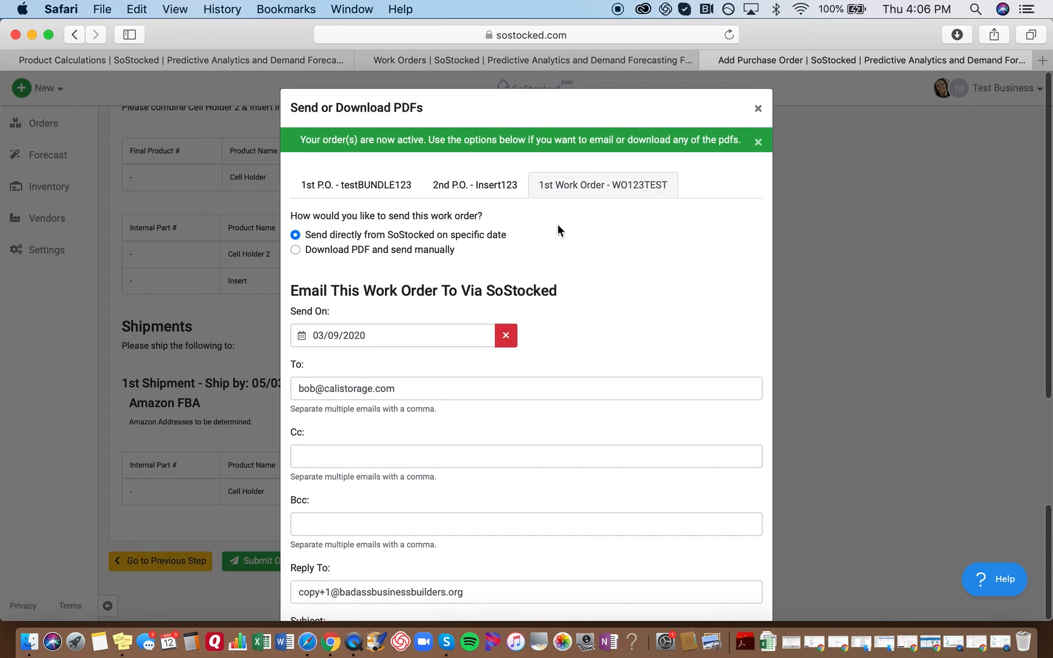
left_click(371, 191)
left_click(487, 198)
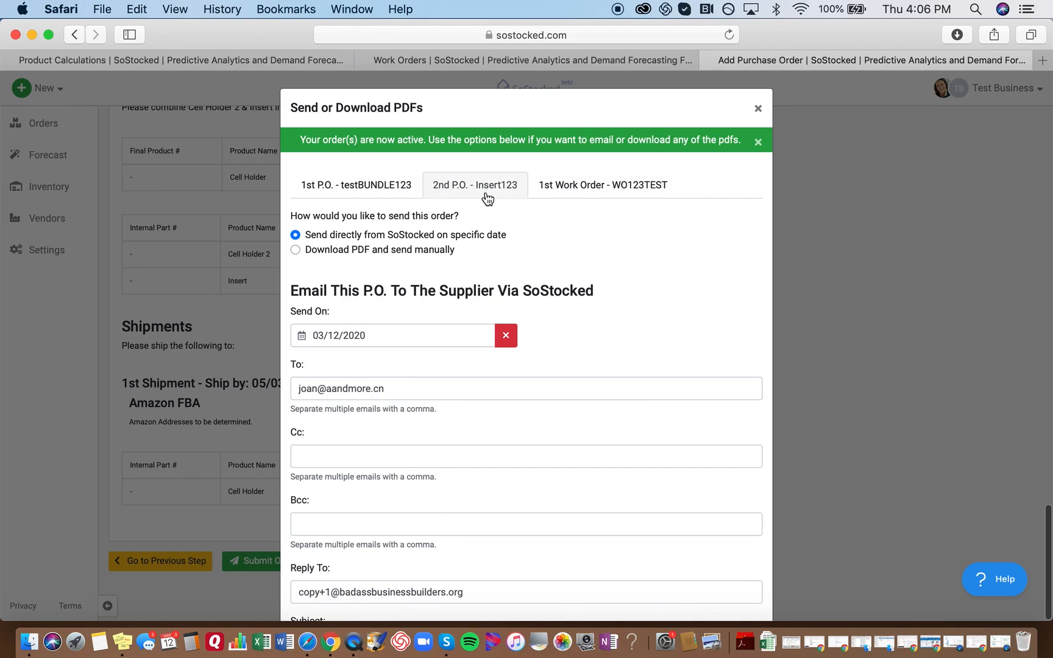
left_click(585, 194)
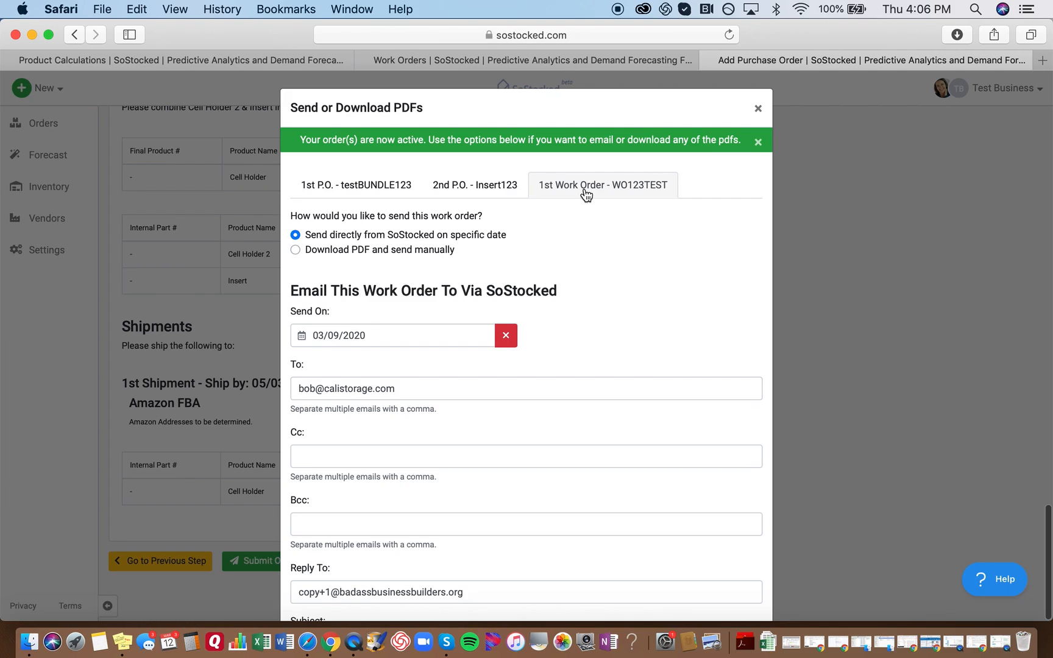
Return to the browser page with the Cell Holder BUNDLE forecast and open the Settings overview from there.
left_click(83, 64)
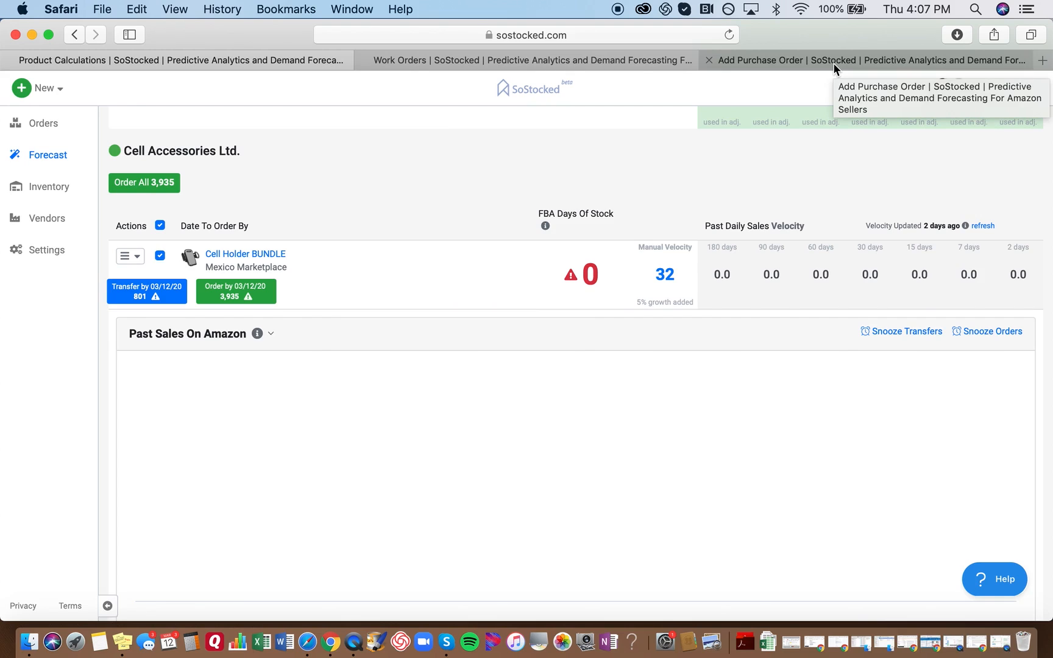
left_click(39, 252)
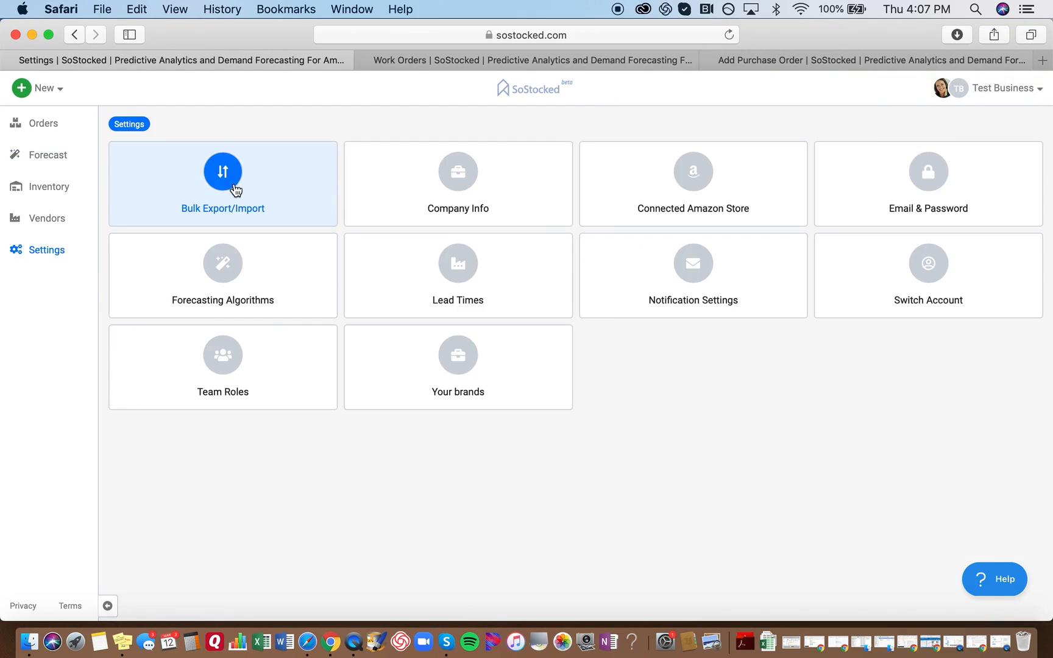